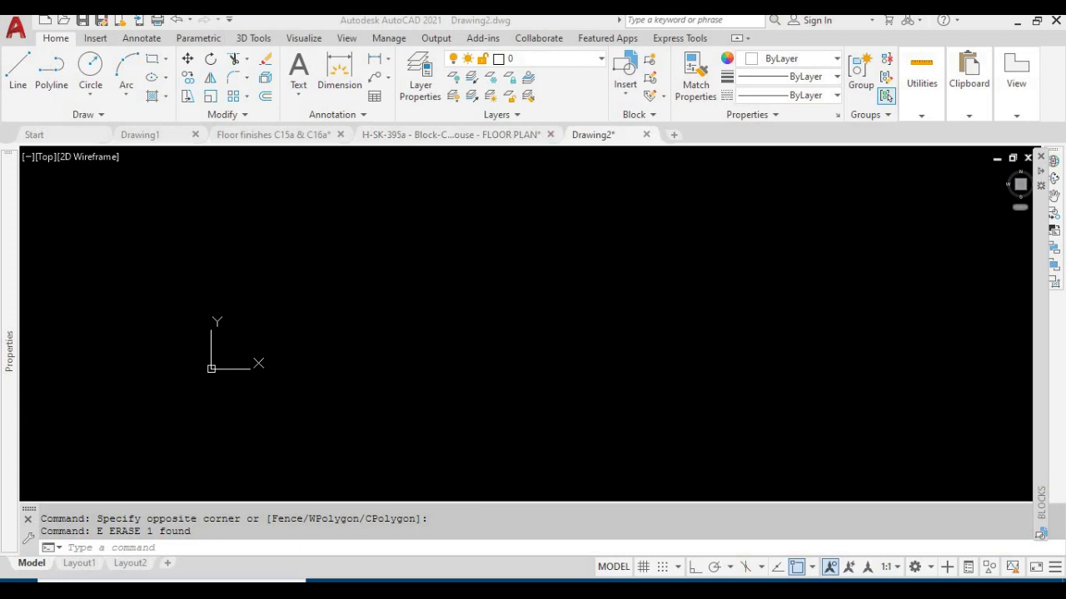
Draw a circle with a diameter of 1000 in the empty drawing area
scroll(442, 340, up, 1)
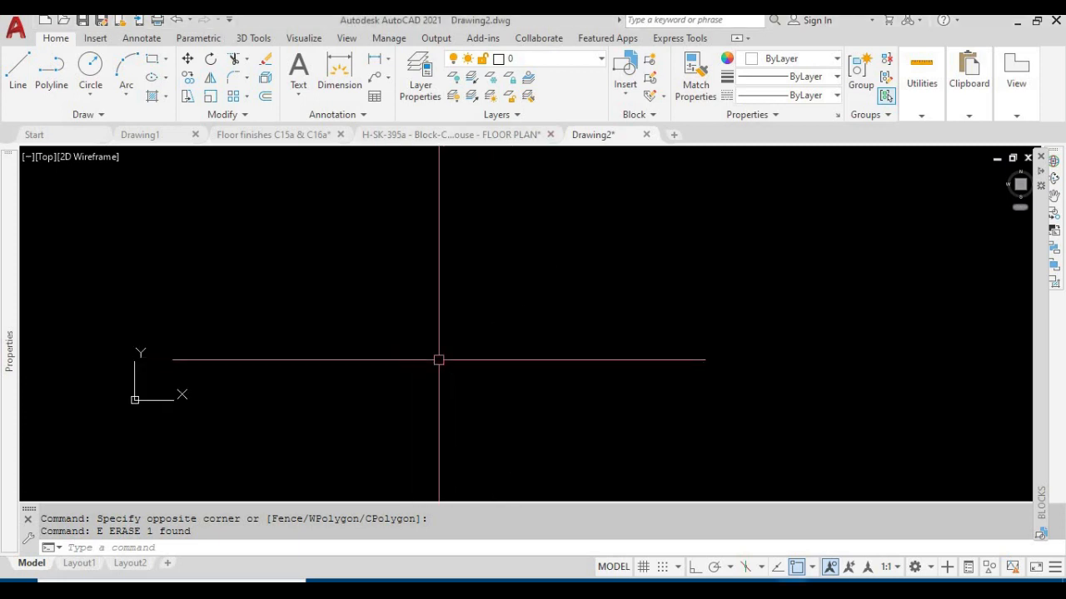
text(c)
key(Return)
click(486, 337)
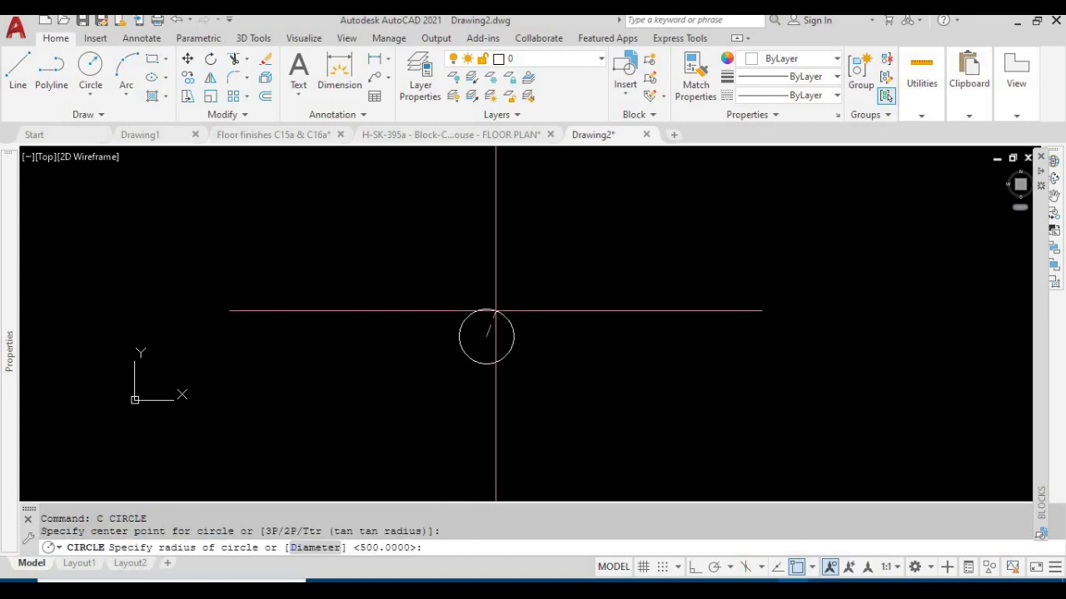
text(d)
key(Return)
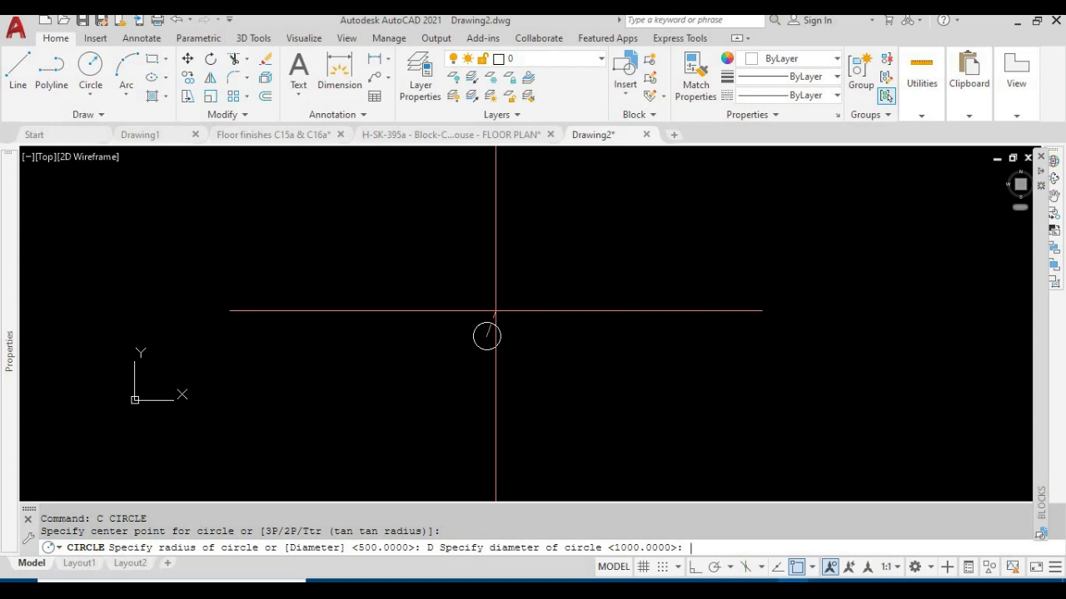
text(1000)
key(Return)
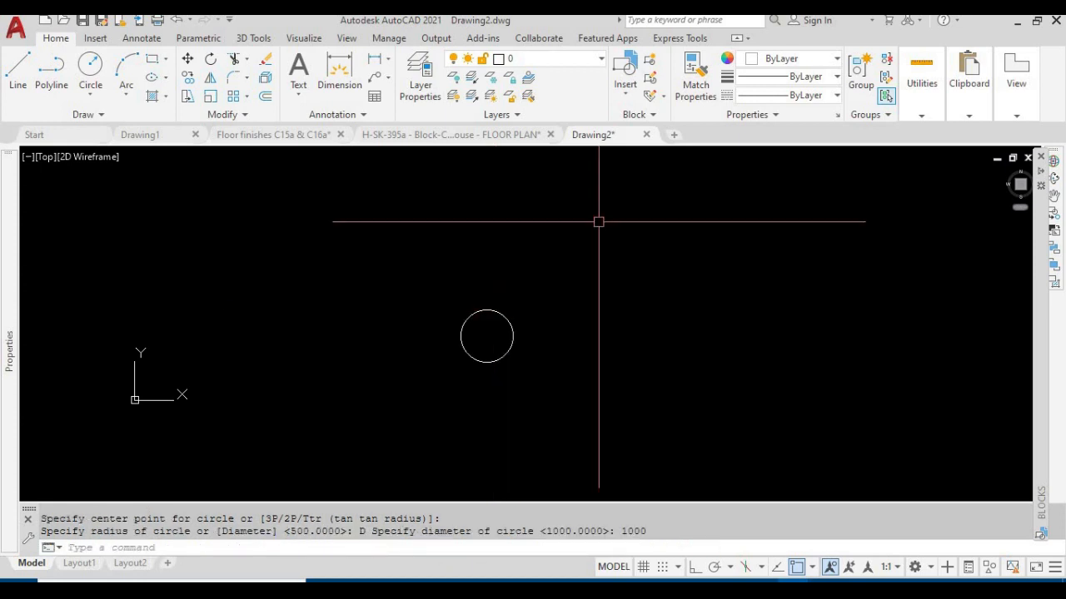
scroll(557, 338, up, 2)
key(Escape)
key(Escape)
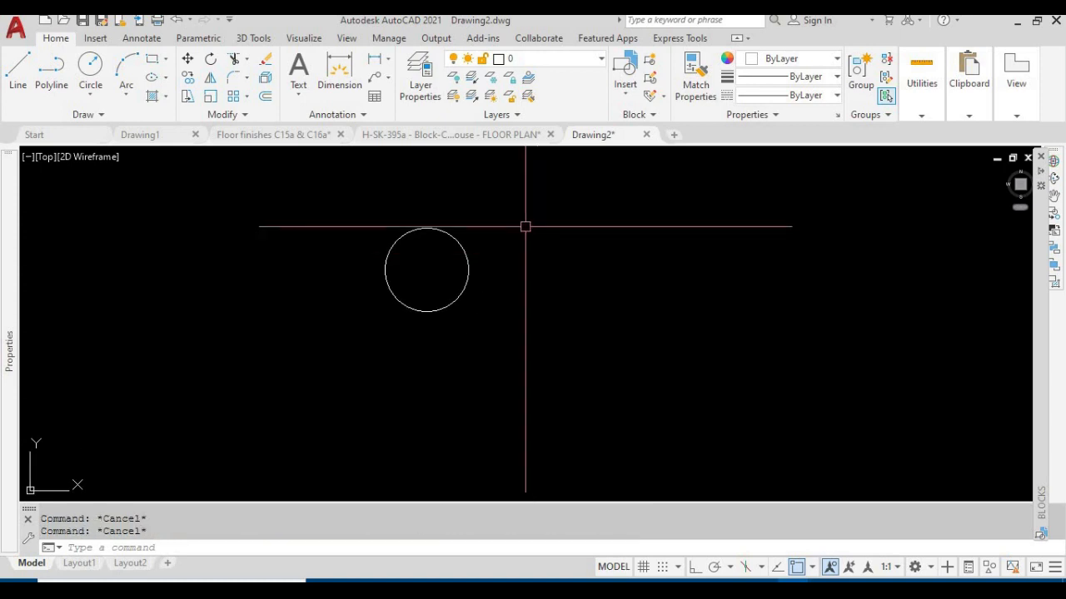
Draw a vertical line straight down from the circle's bottom quadrant with Ortho mode on
text(l)
key(Return)
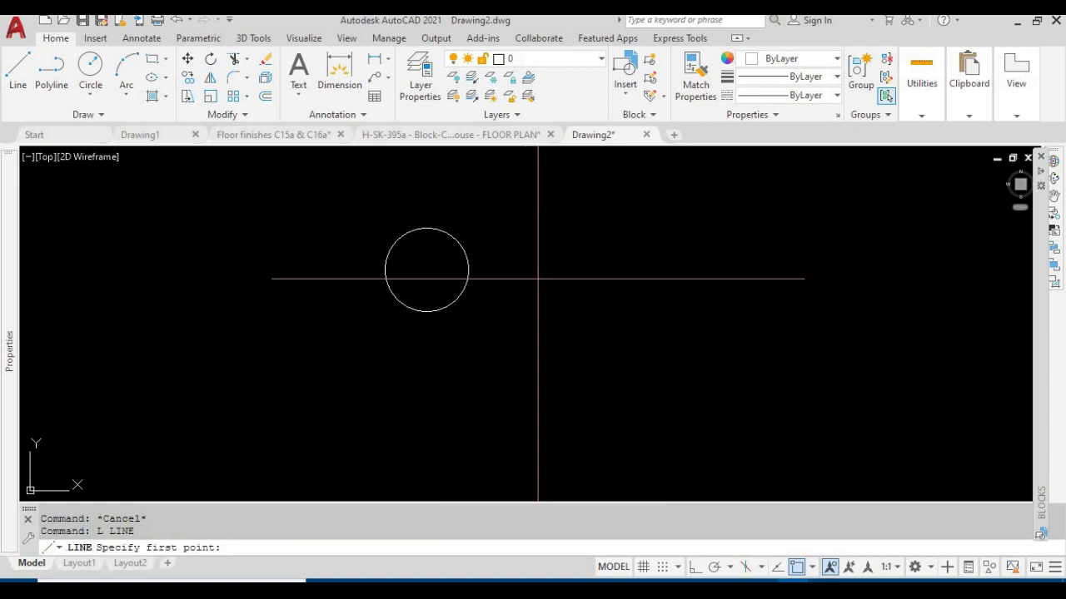
click(397, 304)
scroll(472, 335, down, 2)
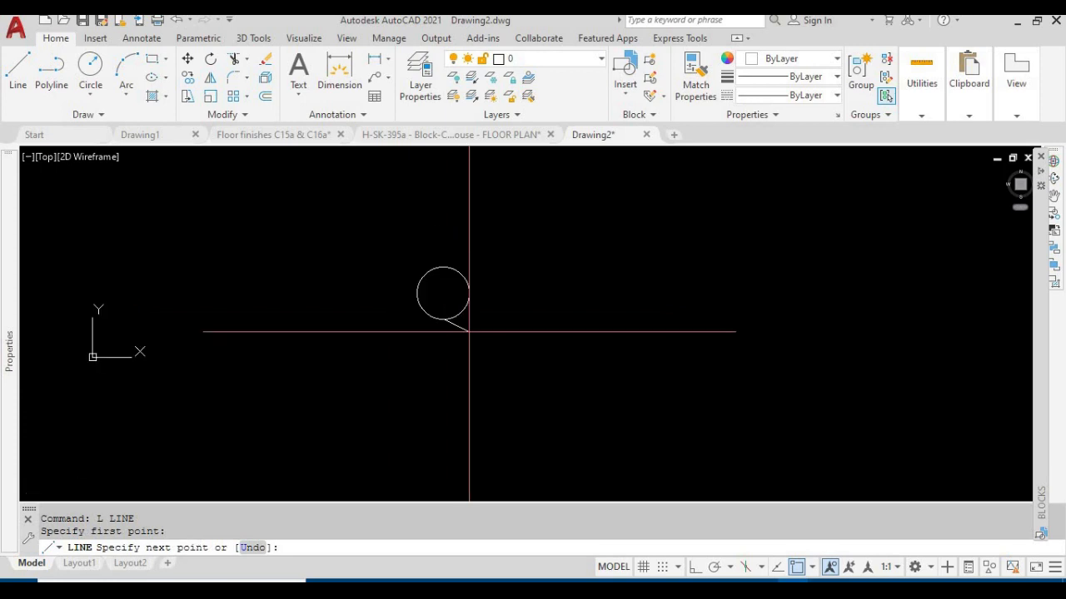
click(692, 569)
middle_drag(492, 302, 492, 229)
click(450, 483)
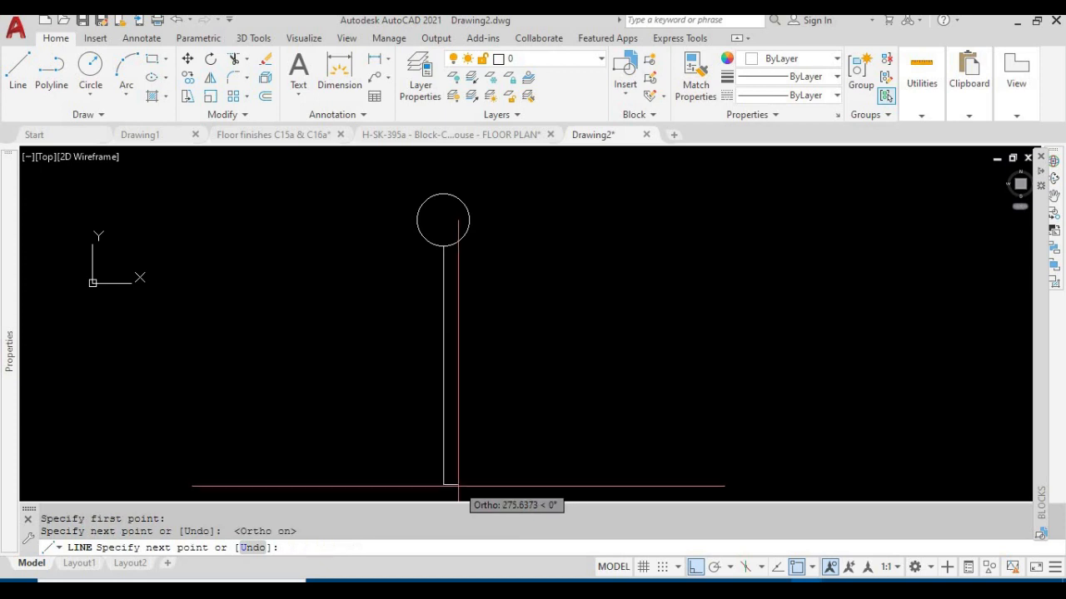
key(Escape)
key(Escape)
Create a new text style named ROMANS
middle_drag(491, 336, 475, 462)
scroll(454, 358, up, 4)
key(Escape)
text(st)
key(Return)
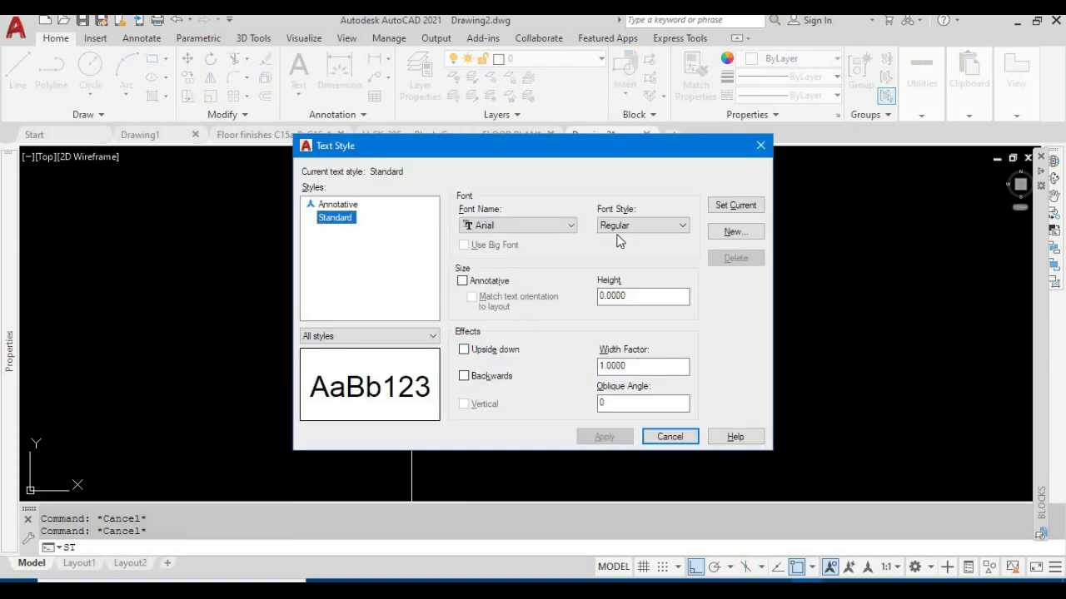
click(733, 233)
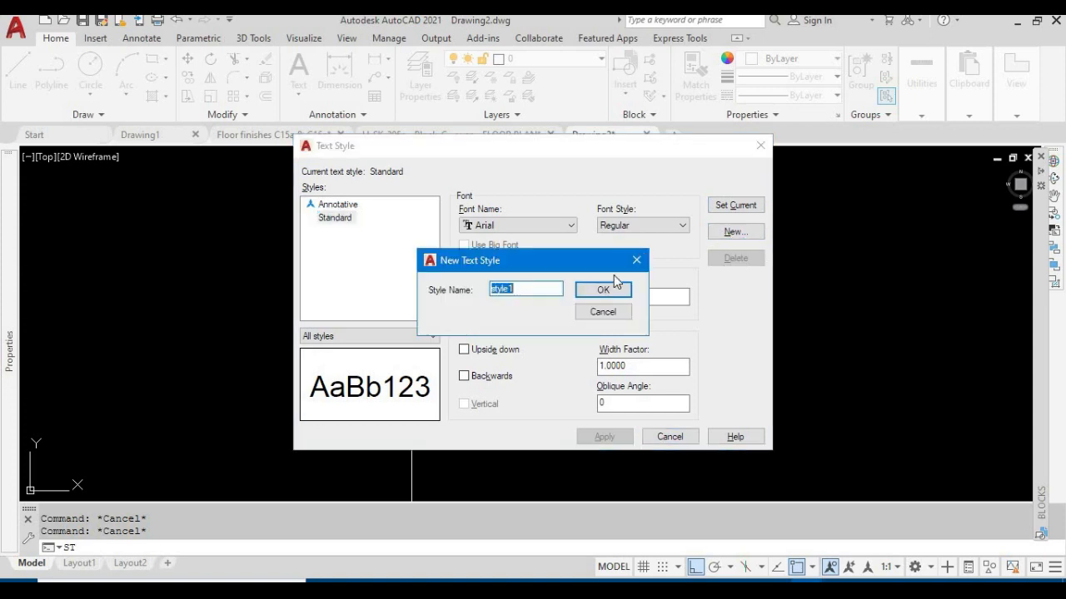
drag(574, 260, 710, 180)
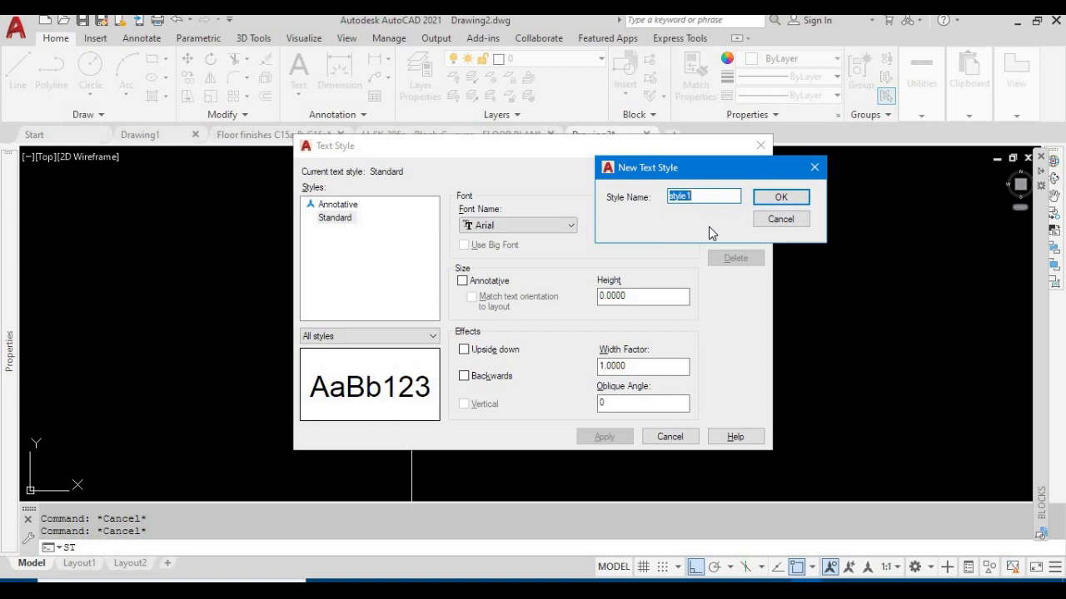
text(ROMANS)
click(767, 206)
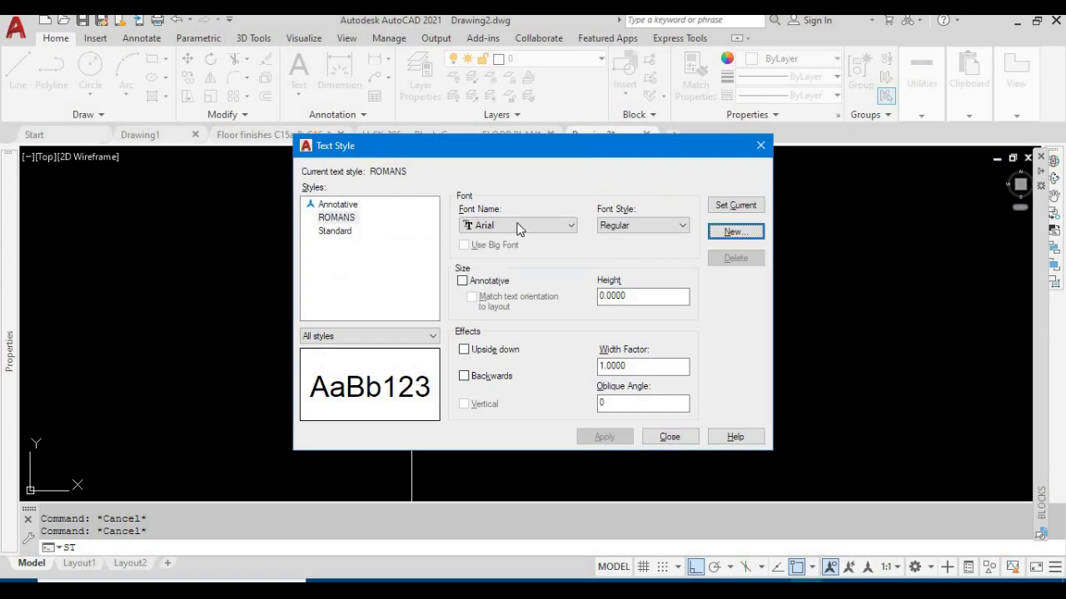
Give the ROMANS text style the romans.shx font and a width factor of 85, and make it current
click(571, 225)
drag(633, 273, 650, 392)
click(514, 380)
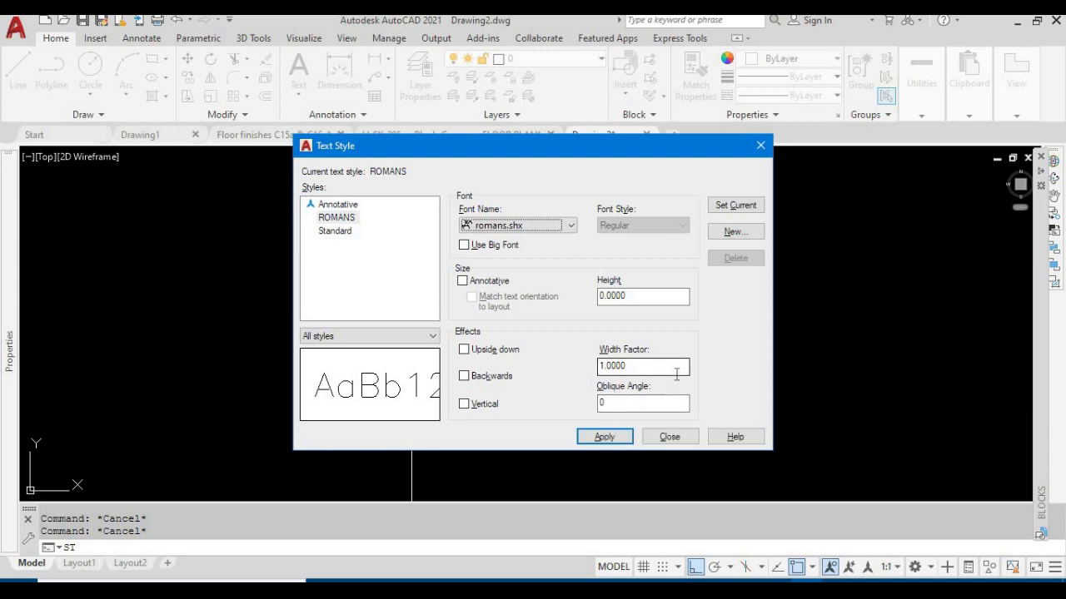
drag(644, 368, 520, 368)
text(85)
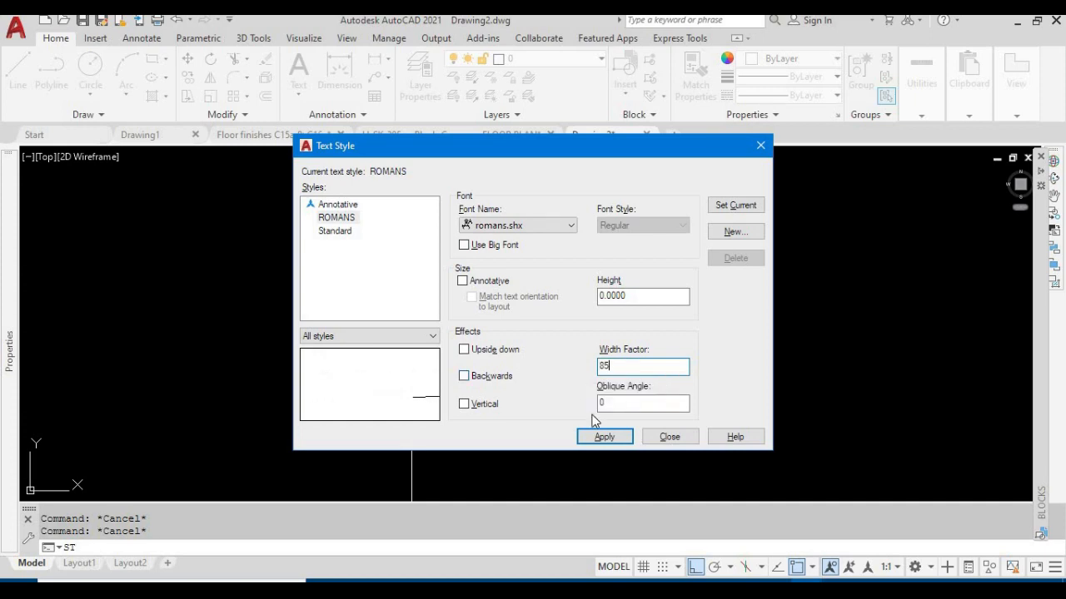
click(608, 441)
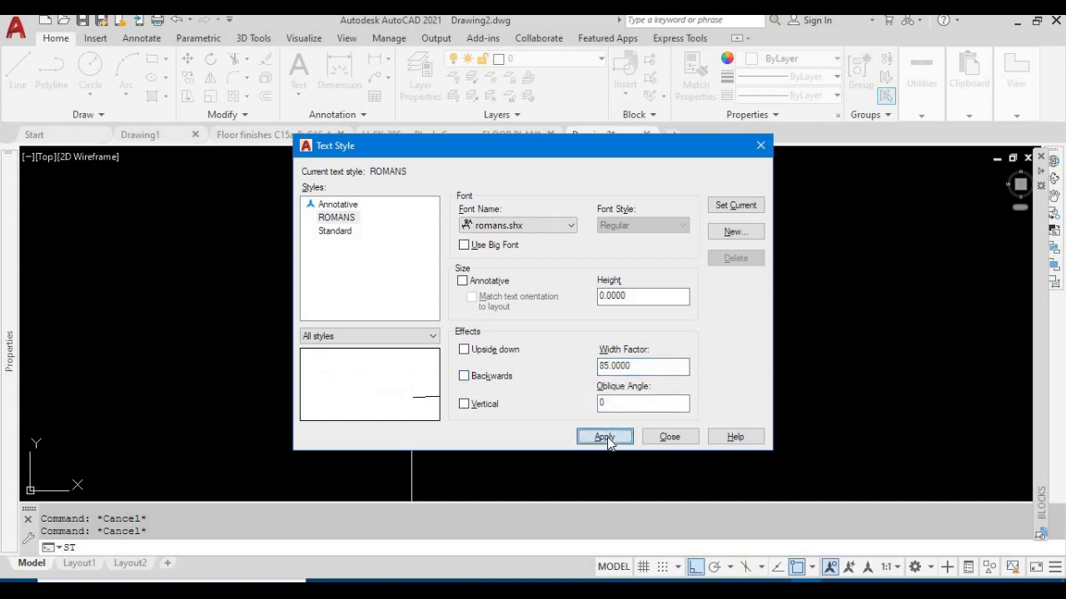
click(724, 206)
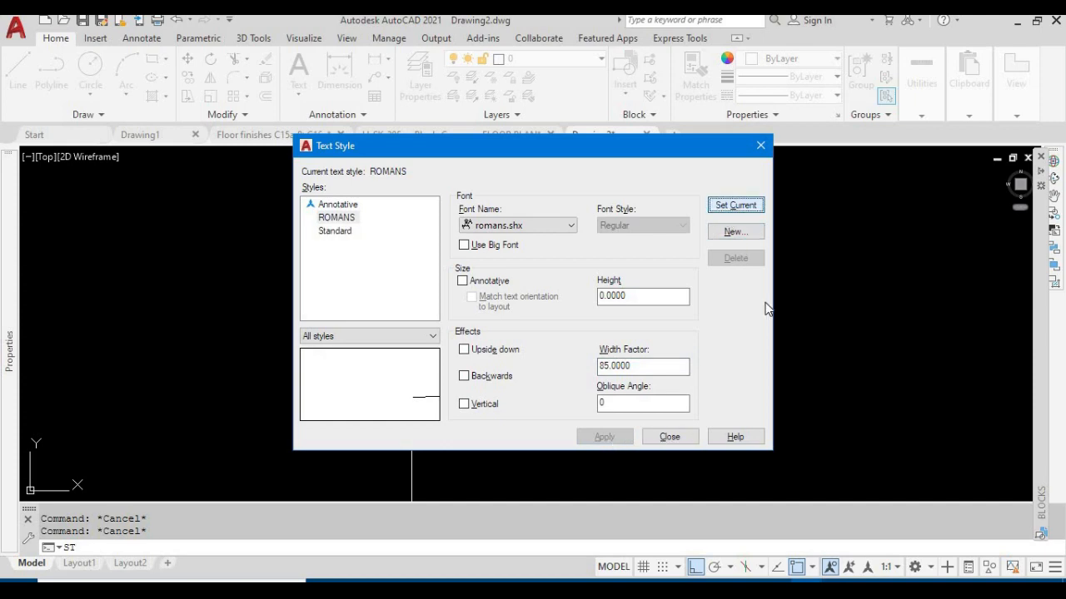
click(670, 437)
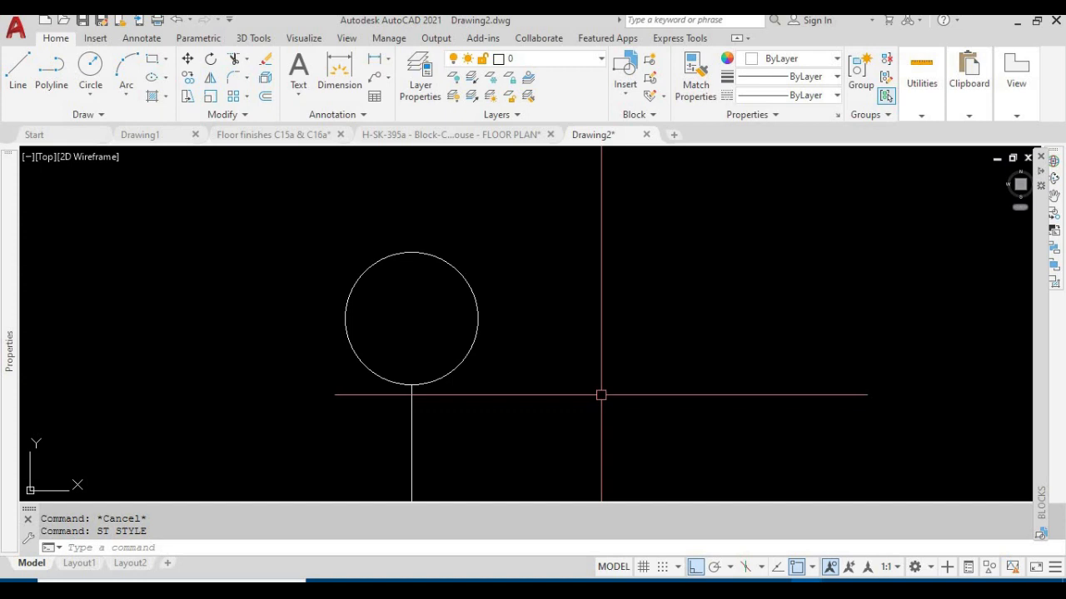
Place the single-line text "A" at the circle's centre with height 250 and rotation 0
text(DT)
key(Return)
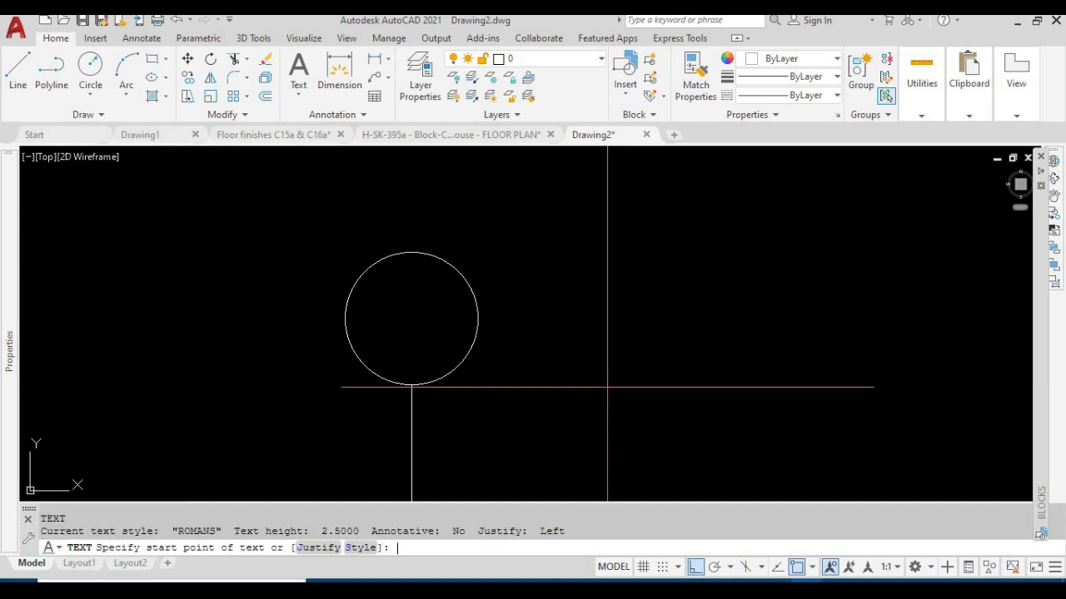
click(412, 318)
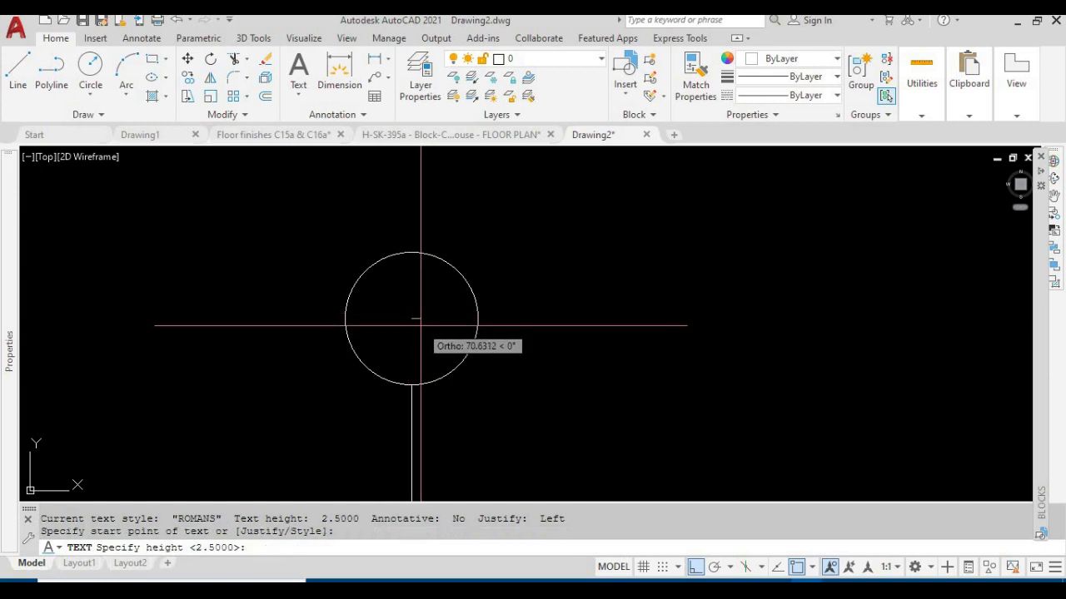
text(250)
key(Return)
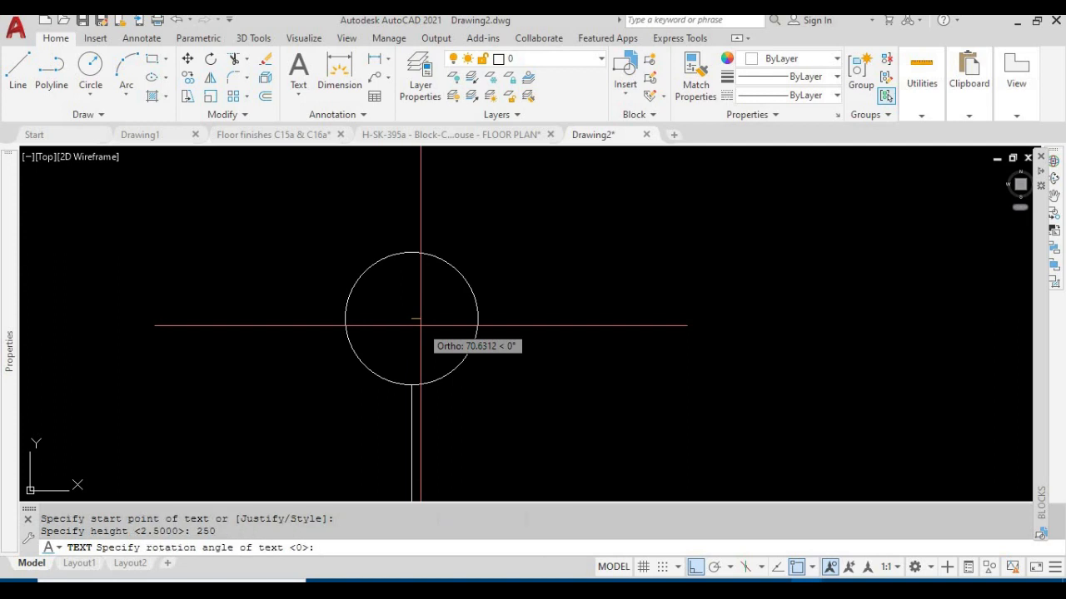
key(Return)
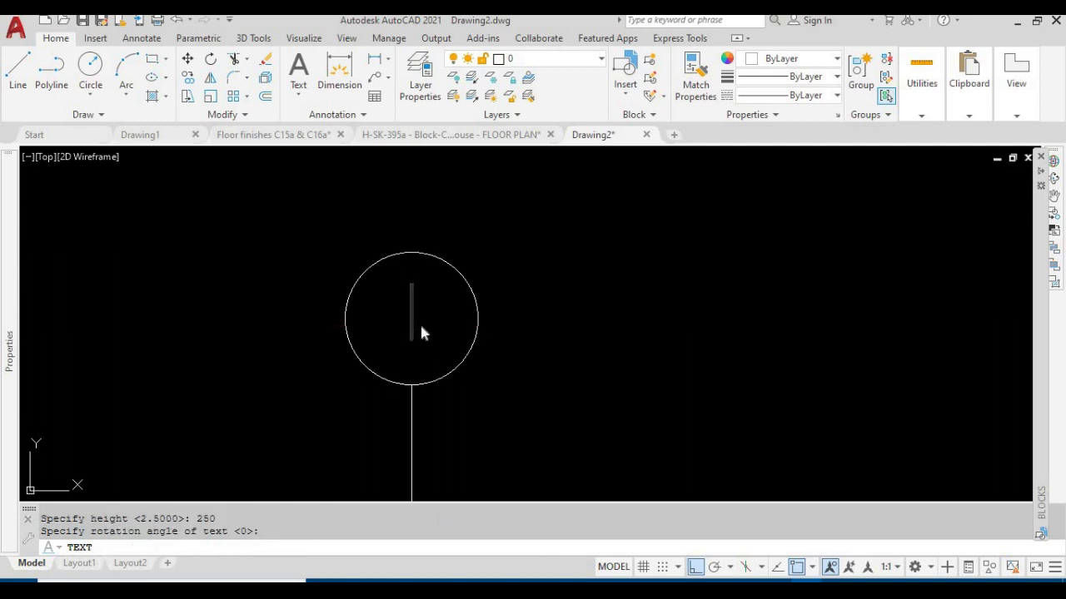
text(A)
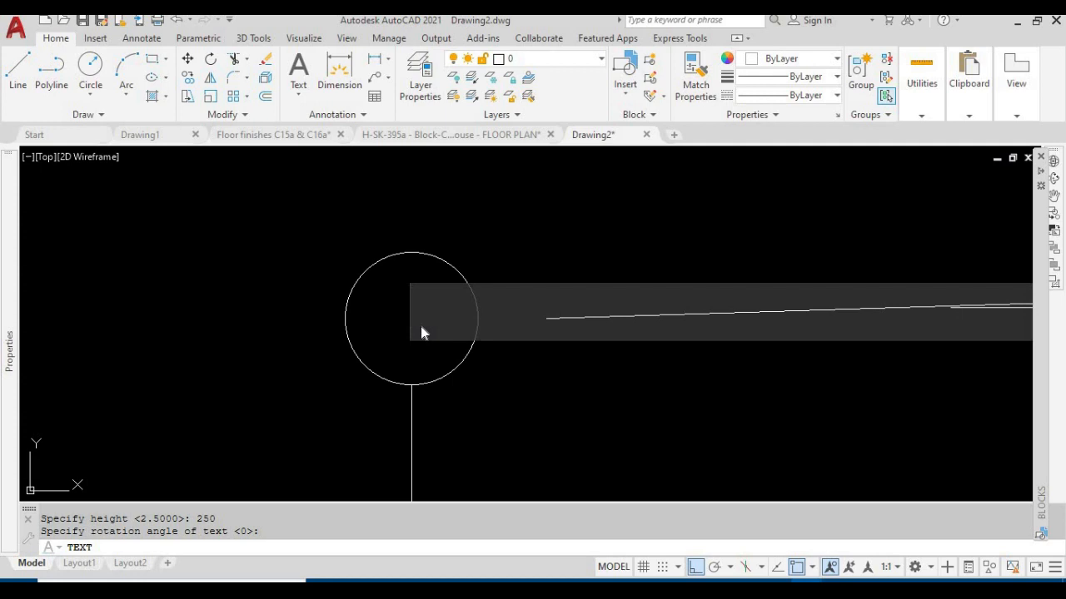
key(BackSpace)
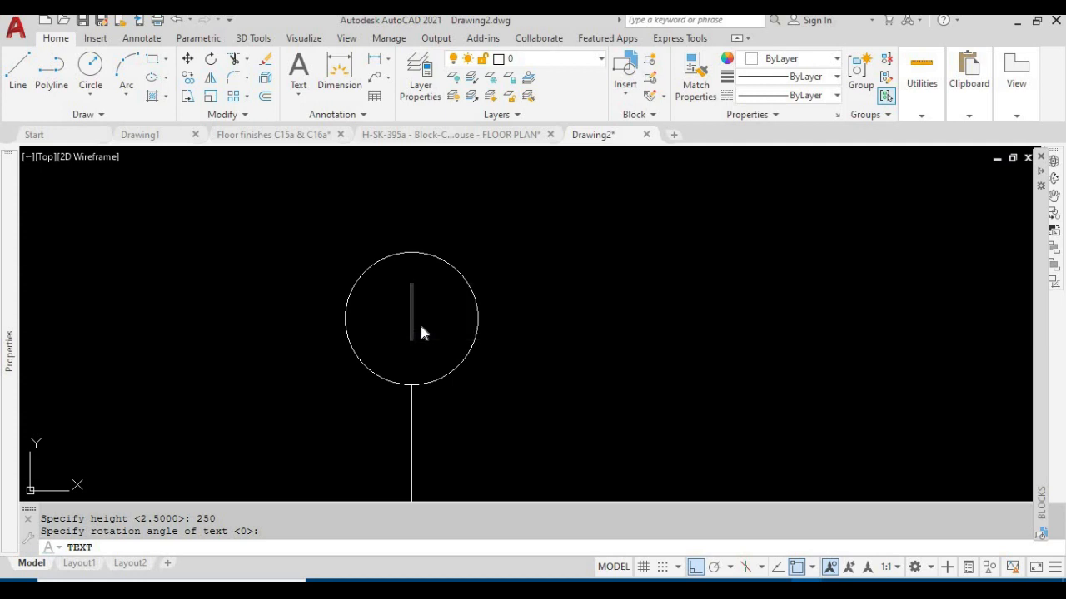
text(A)
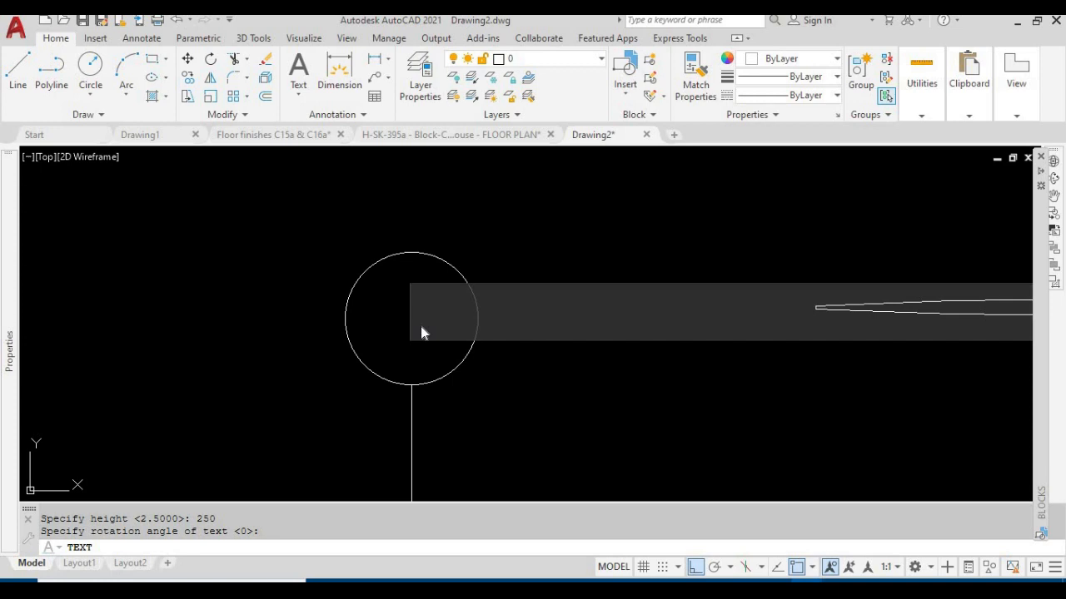
click(557, 379)
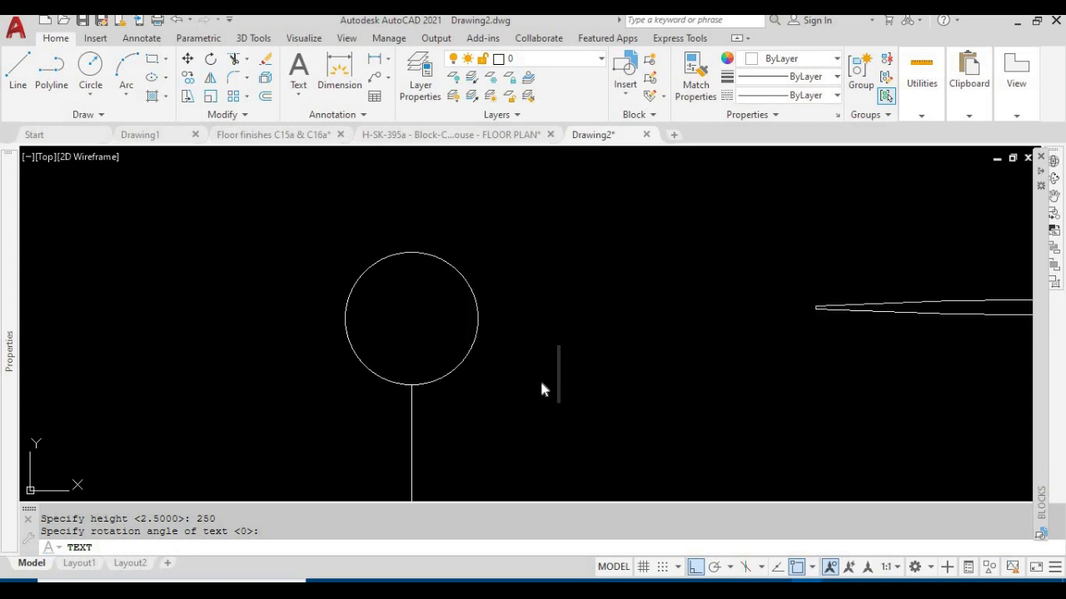
key(Escape)
Set the ROMANS text style's width factor to 0.85 and apply it
text(ST)
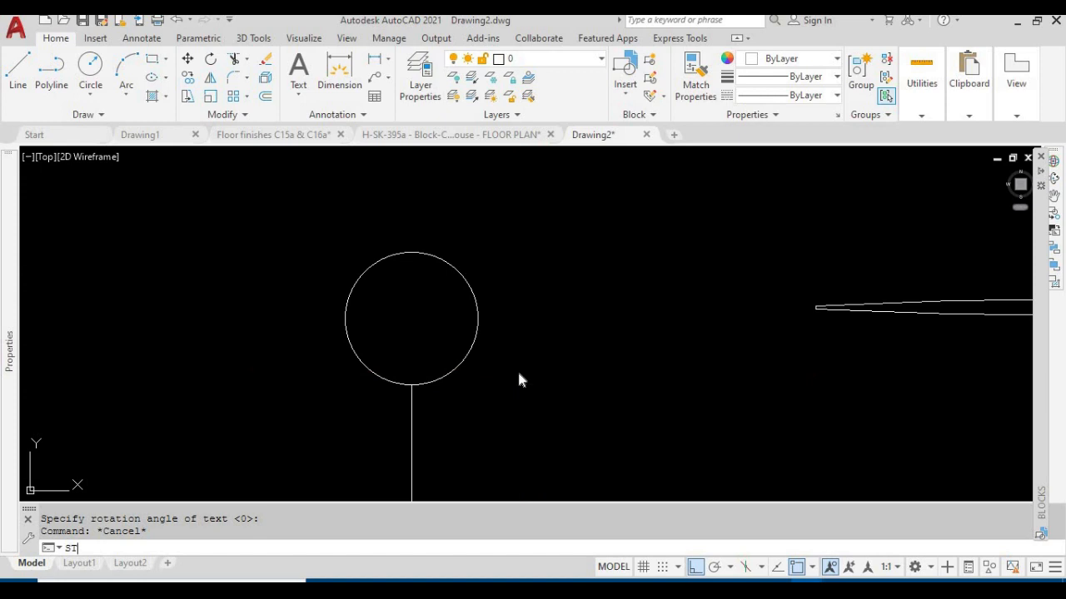
key(Return)
double_click(620, 366)
text(.85)
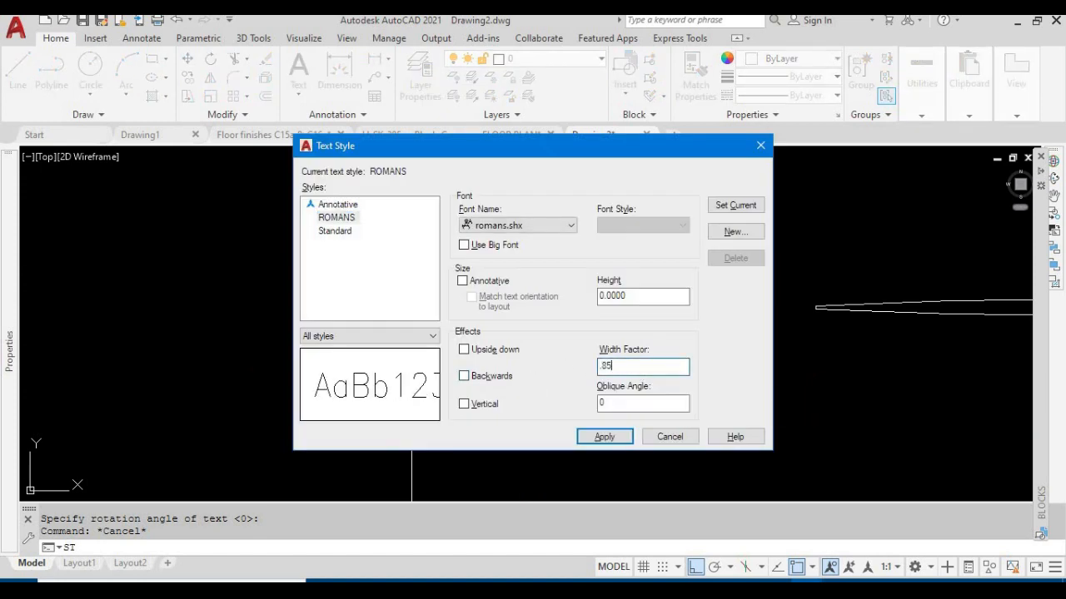
click(615, 436)
click(671, 436)
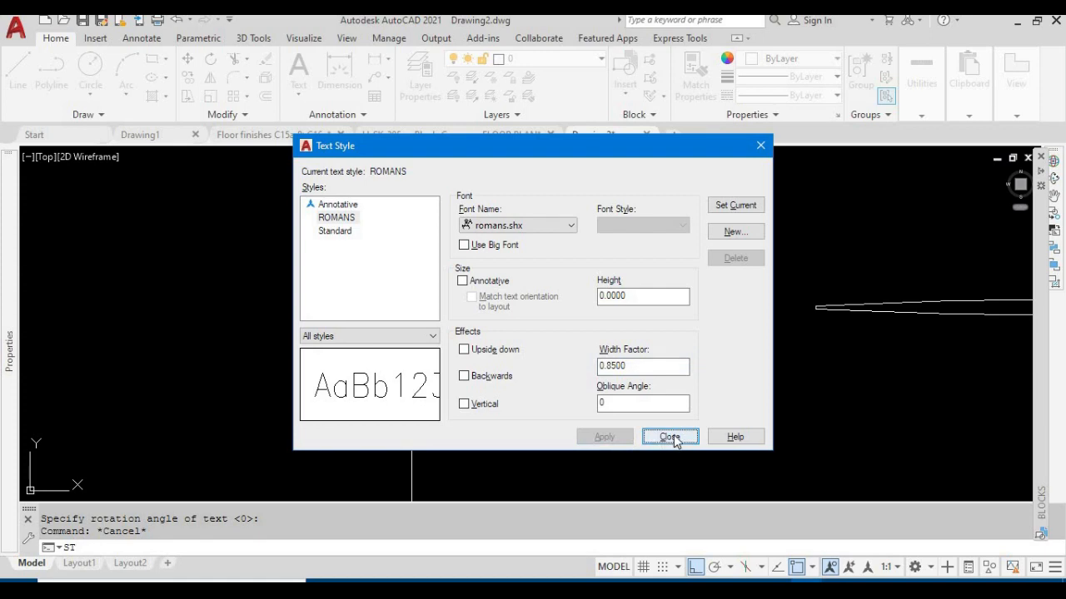
Erase the overly wide text "A" beside the circle
scroll(483, 347, down, 4)
scroll(462, 346, down, 2)
click(733, 374)
click(656, 298)
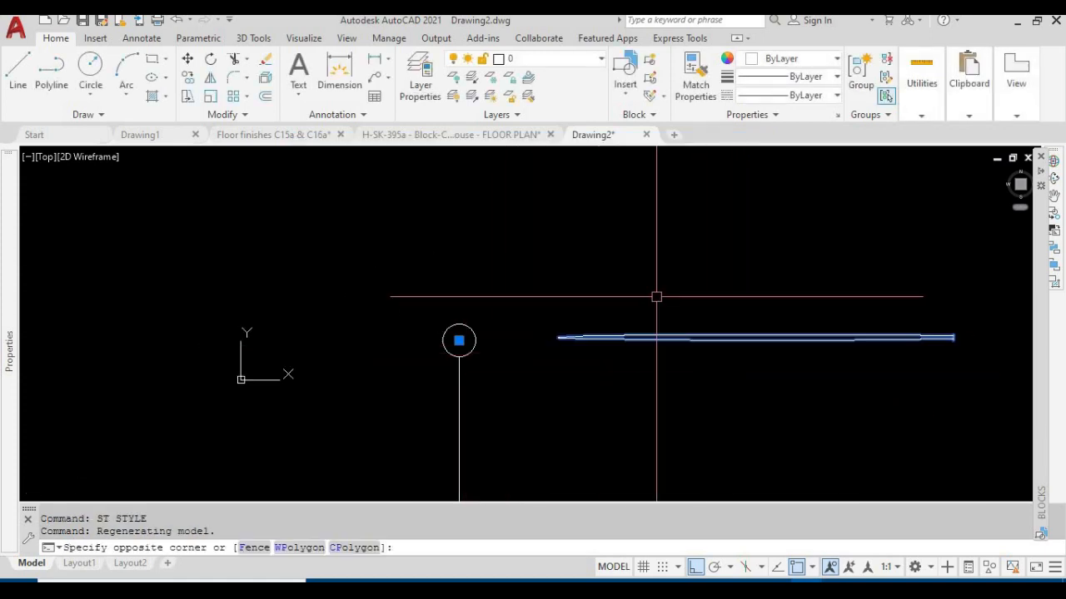
click(686, 365)
click(640, 295)
key(Delete)
Place the single-line text "A" starting at the circle's centre with height 250 and rotation 0
scroll(469, 349, up, 5)
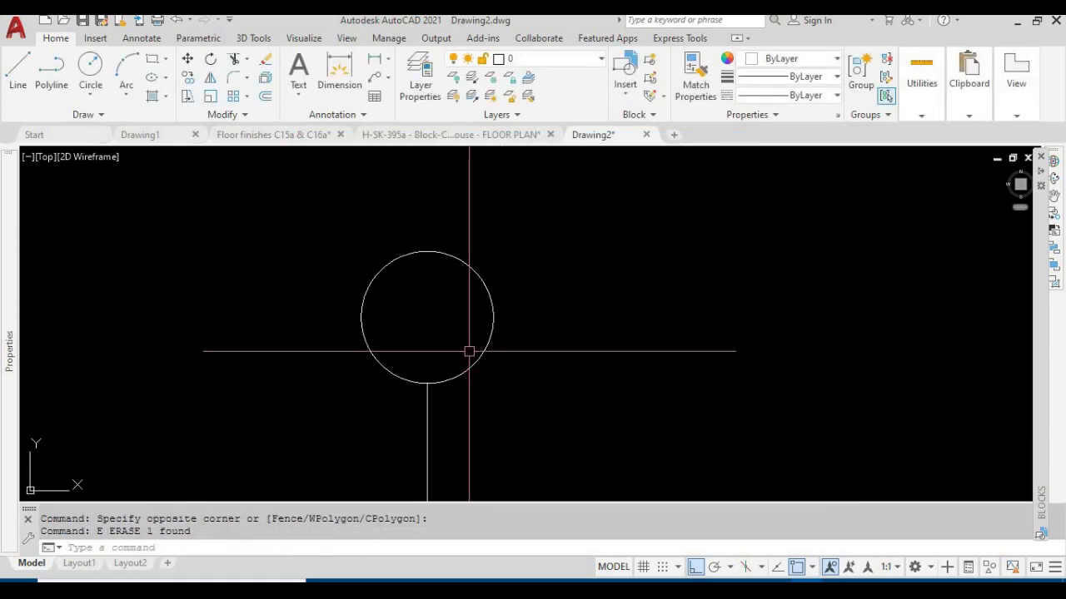
key(Escape)
key(Escape)
text(DT)
key(Return)
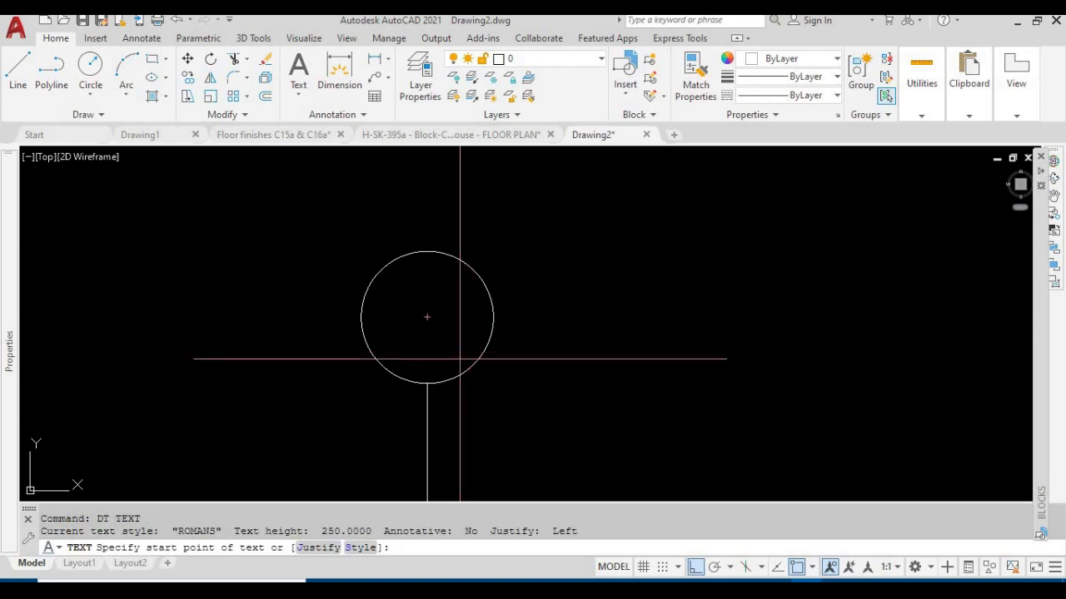
click(428, 318)
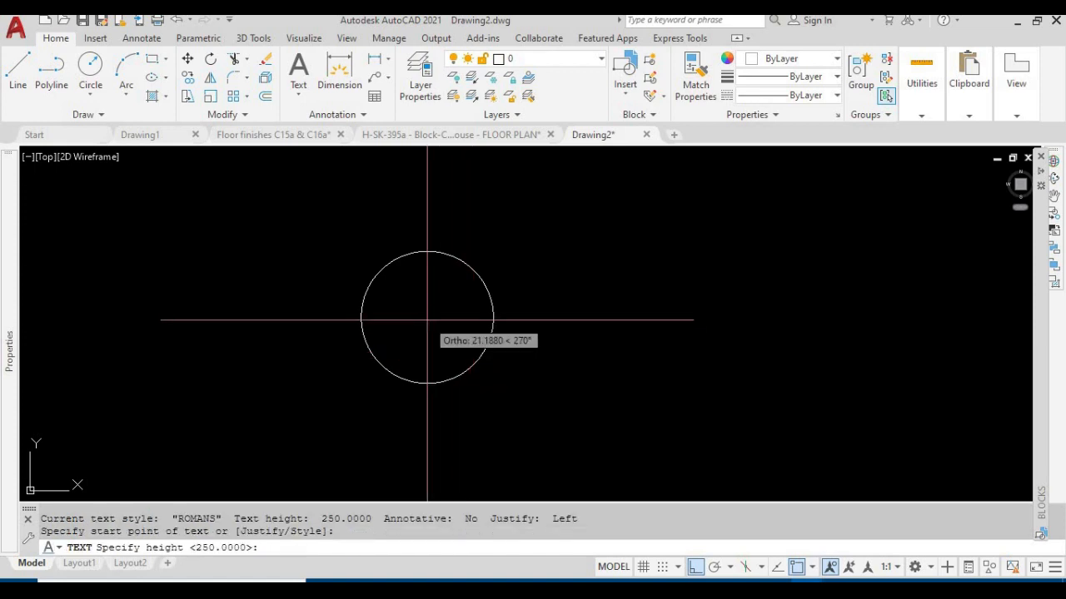
key(Return)
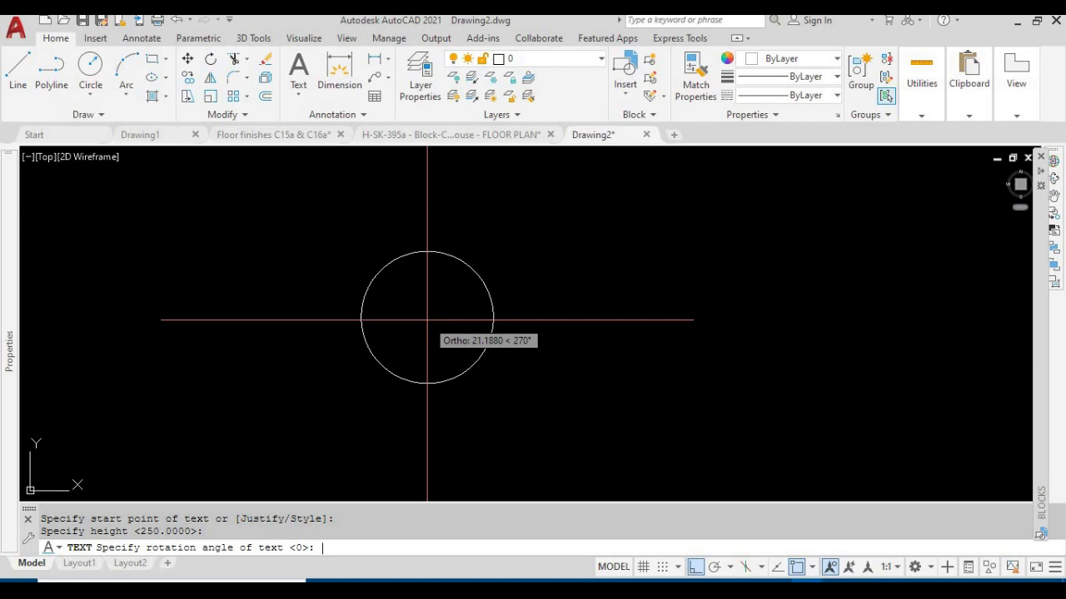
key(Return)
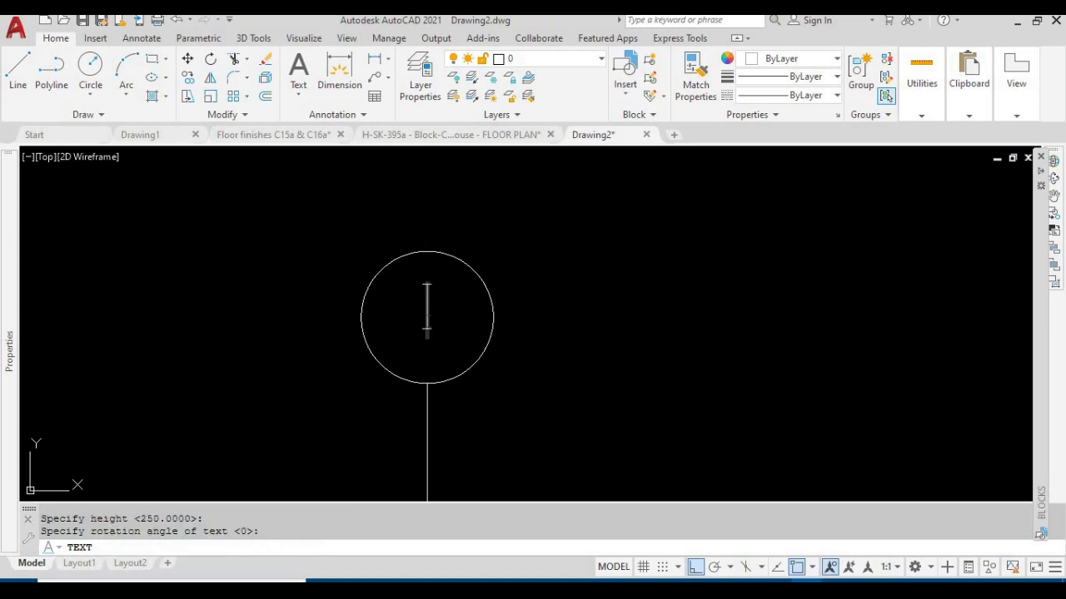
text(A)
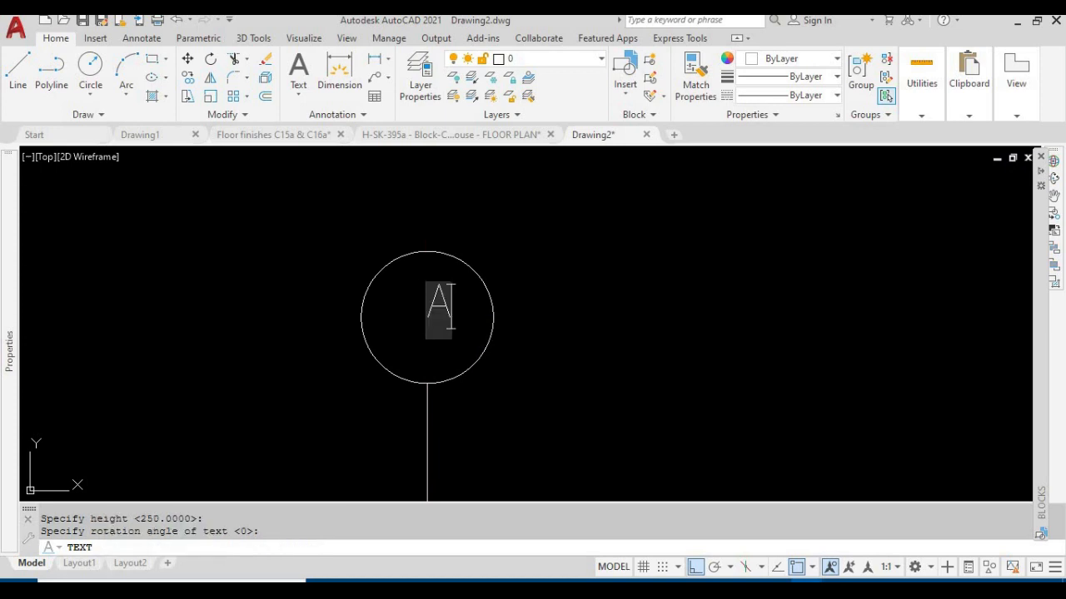
key(Return)
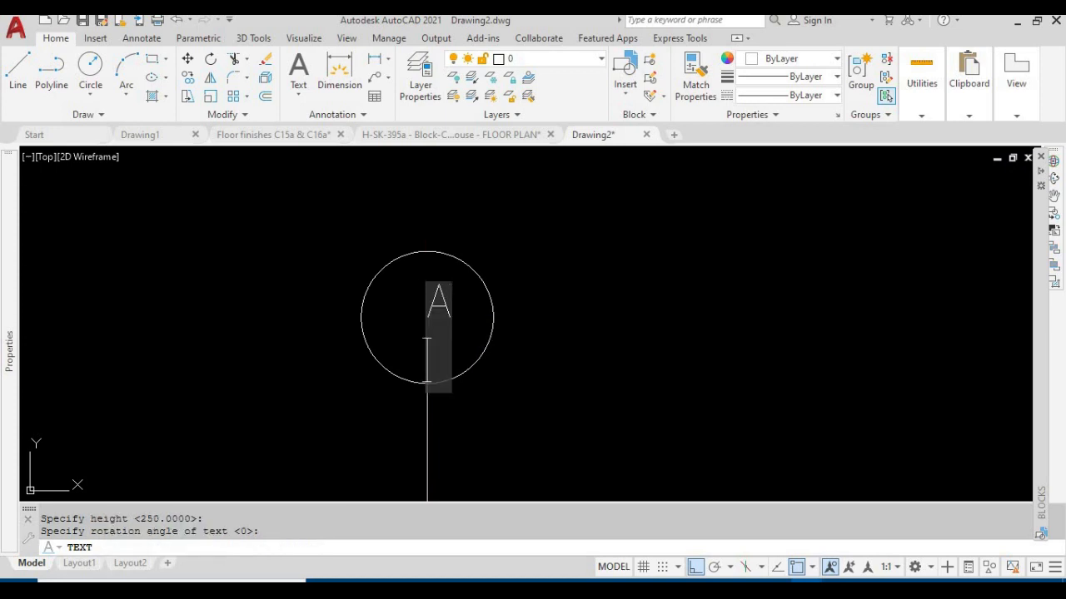
key(Return)
click(430, 308)
scroll(450, 306, up, 3)
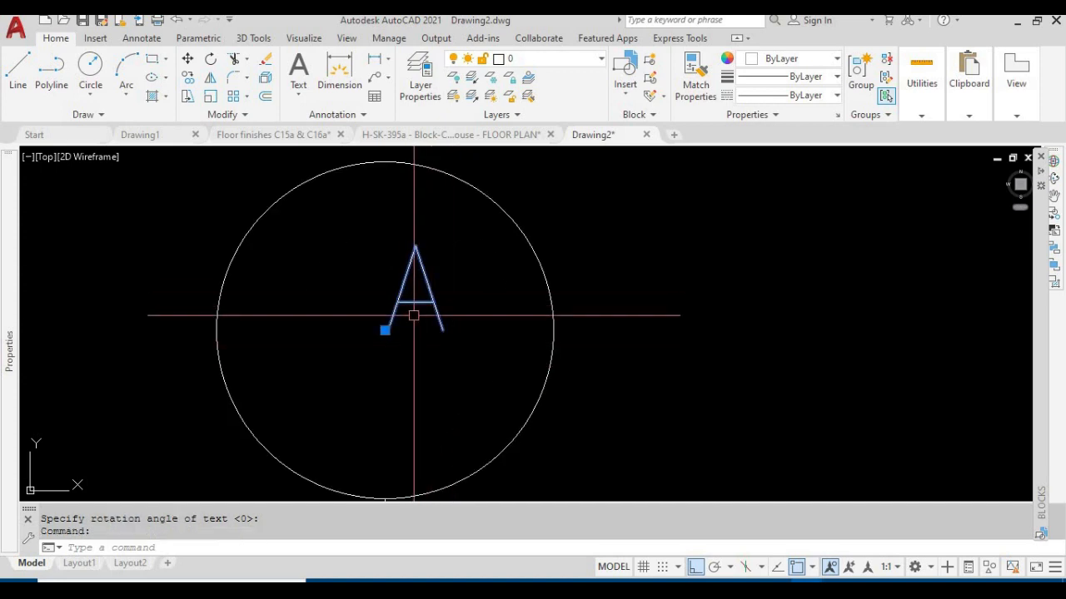
mouse_move(4, 416)
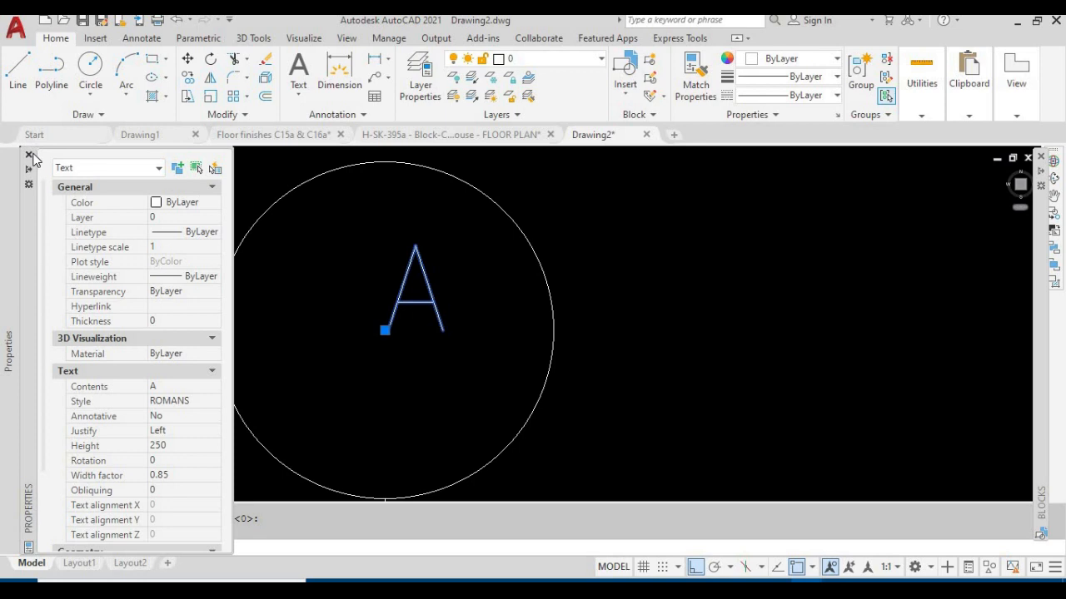
scroll(207, 302, down, 2)
mouse_move(206, 301)
middle_down()
mouse_move(180, 293)
mouse_move(383, 270)
middle_up()
key(Escape)
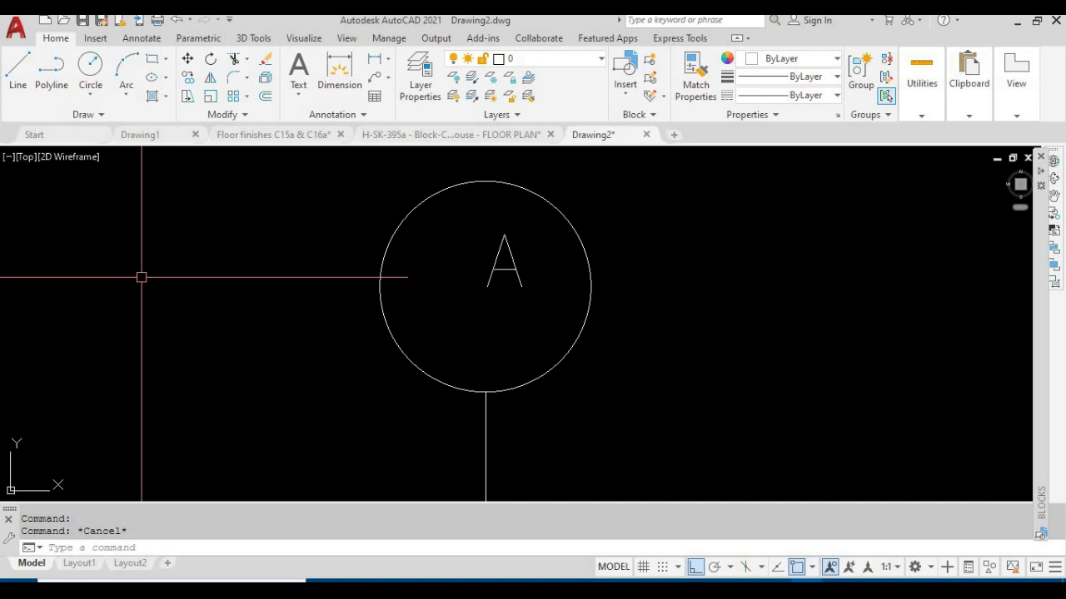
Reopen the object properties and set the letter A's justification to Middle center
text(MO)
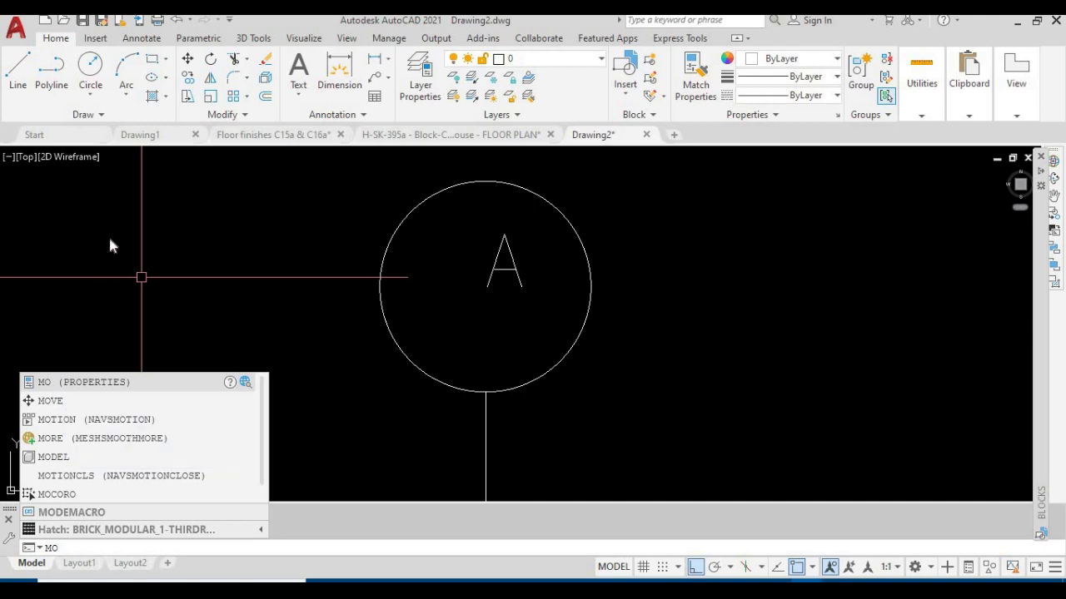
key(Return)
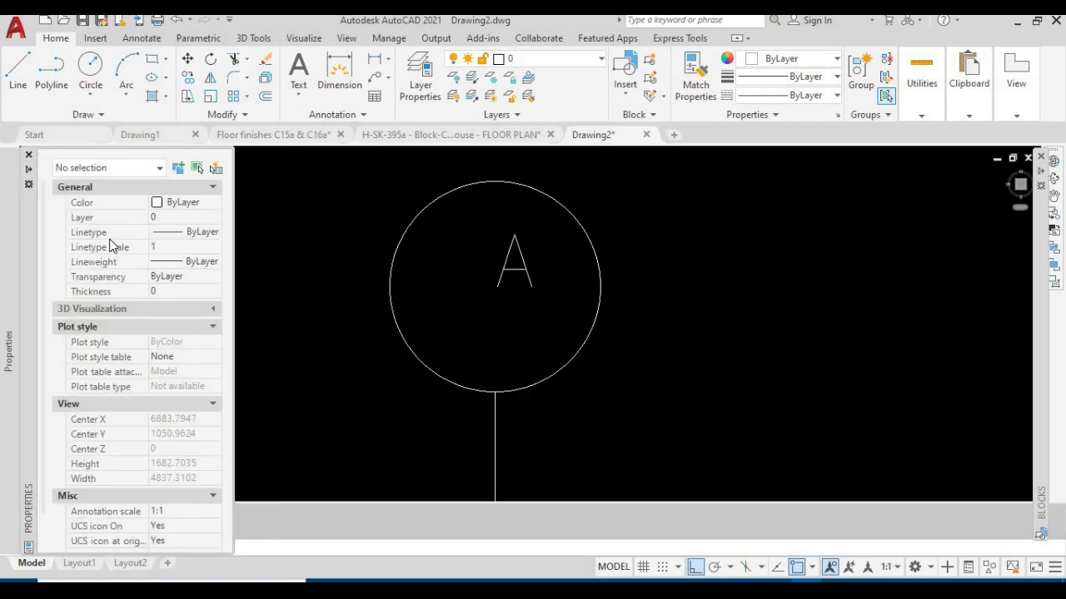
click(524, 275)
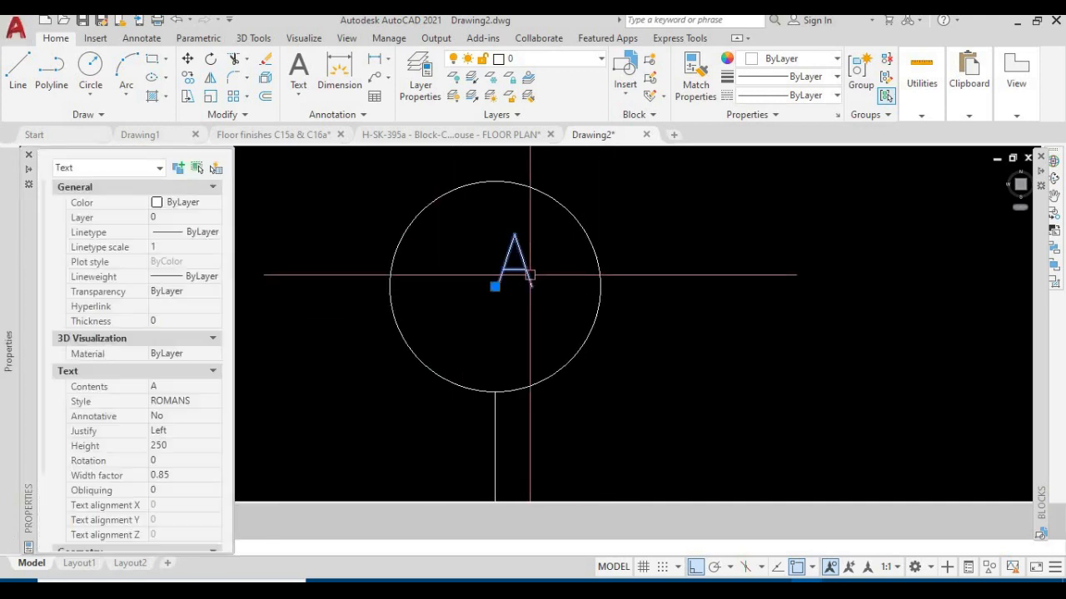
click(169, 433)
click(215, 430)
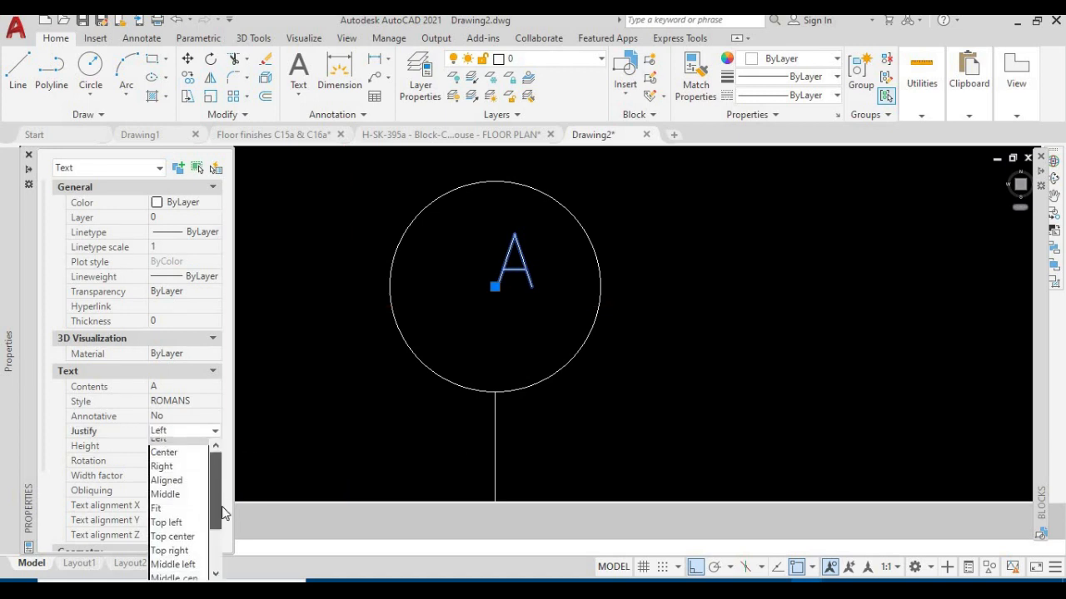
scroll(218, 514, down, 2)
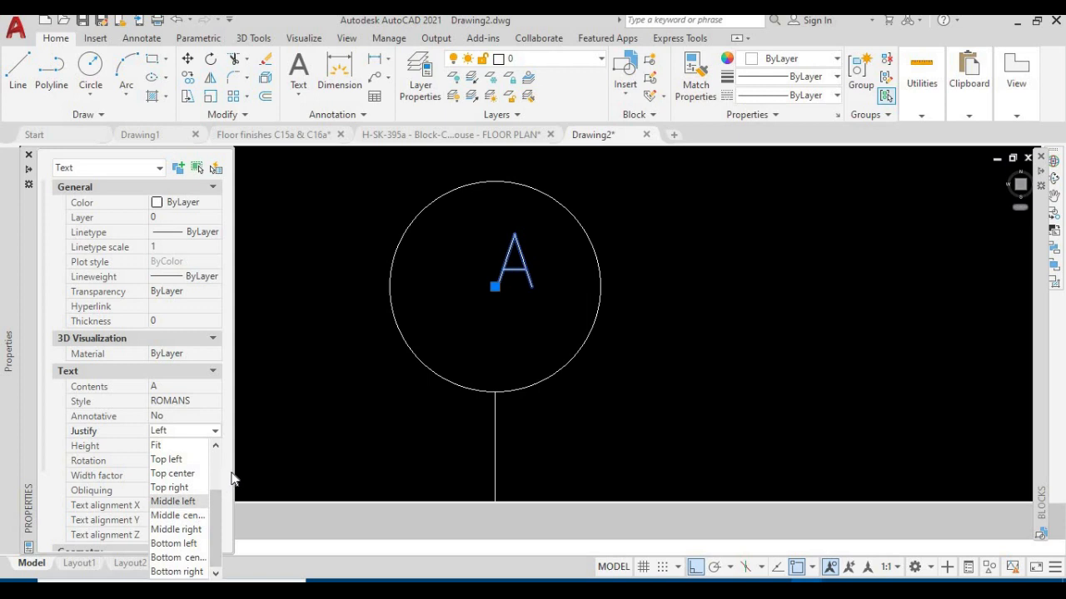
click(178, 516)
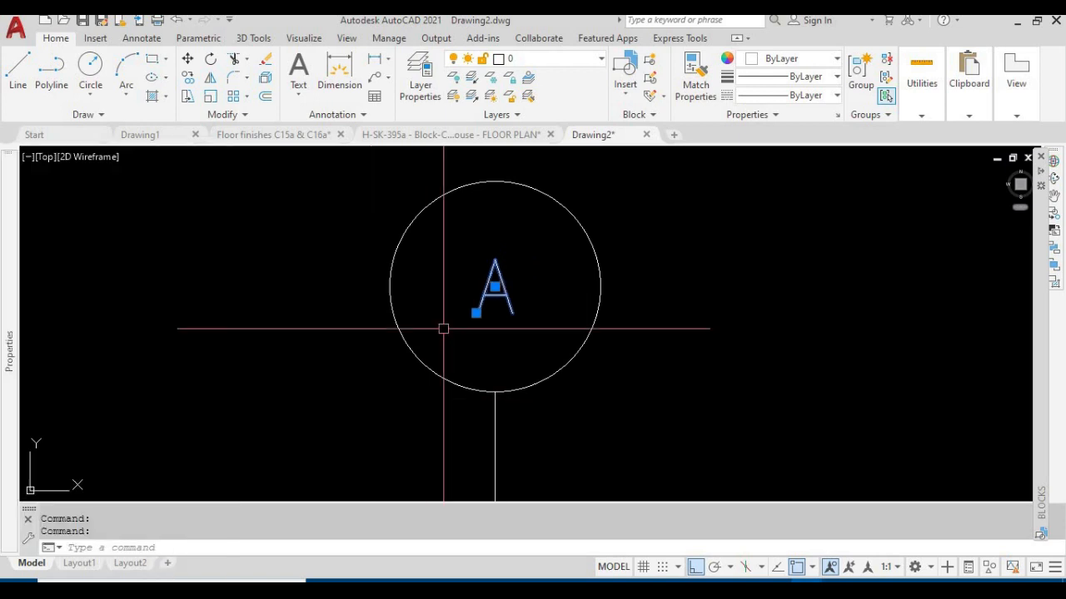
key(Escape)
Move the letter A off the circle's centre by its middle grip and snap it back to the centre
click(491, 302)
click(475, 305)
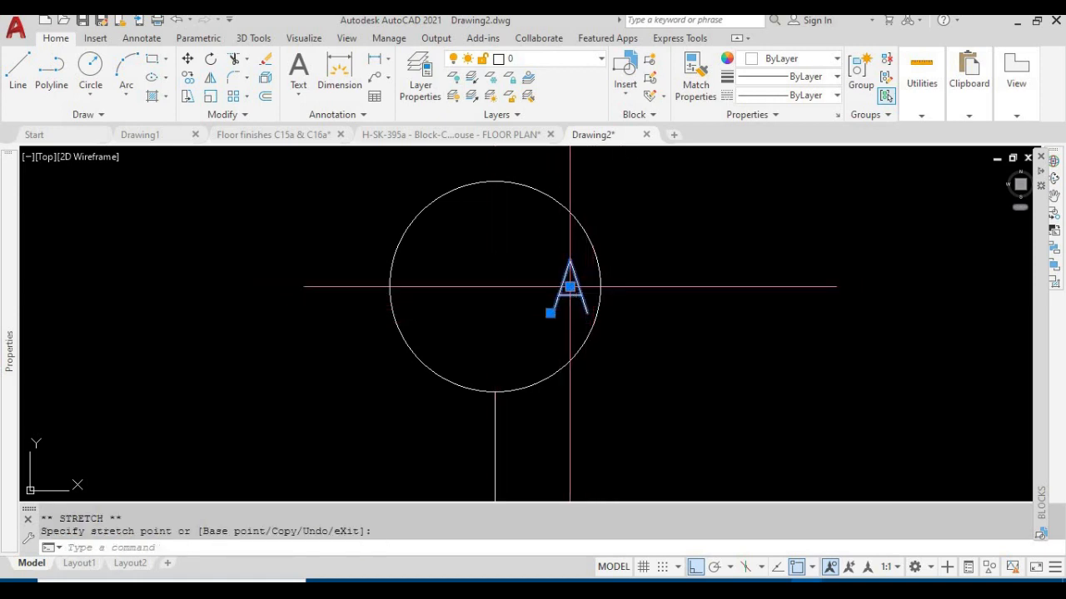
click(569, 286)
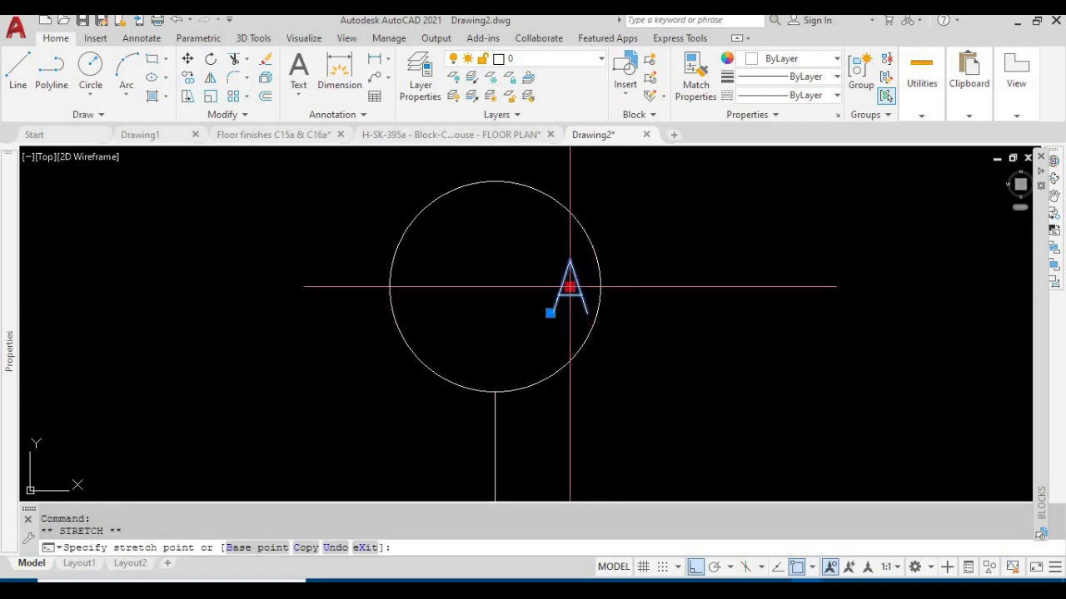
click(495, 286)
key(Escape)
key(Escape)
Try a text height of 300 for the letter A in the circle, and settle on 350
click(522, 343)
click(490, 307)
mouse_move(4, 453)
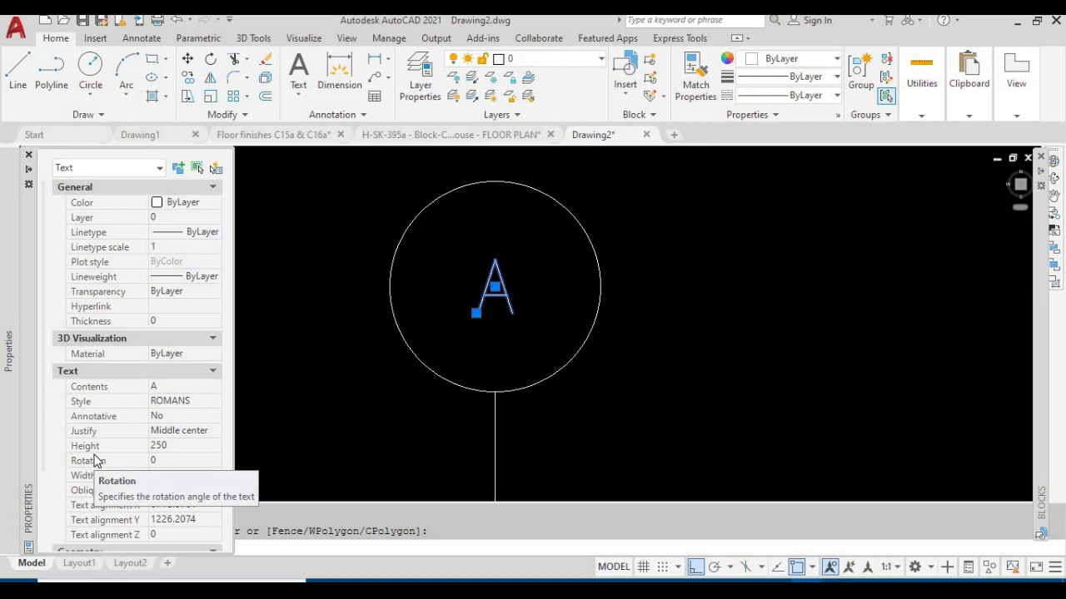
click(184, 448)
text(3)
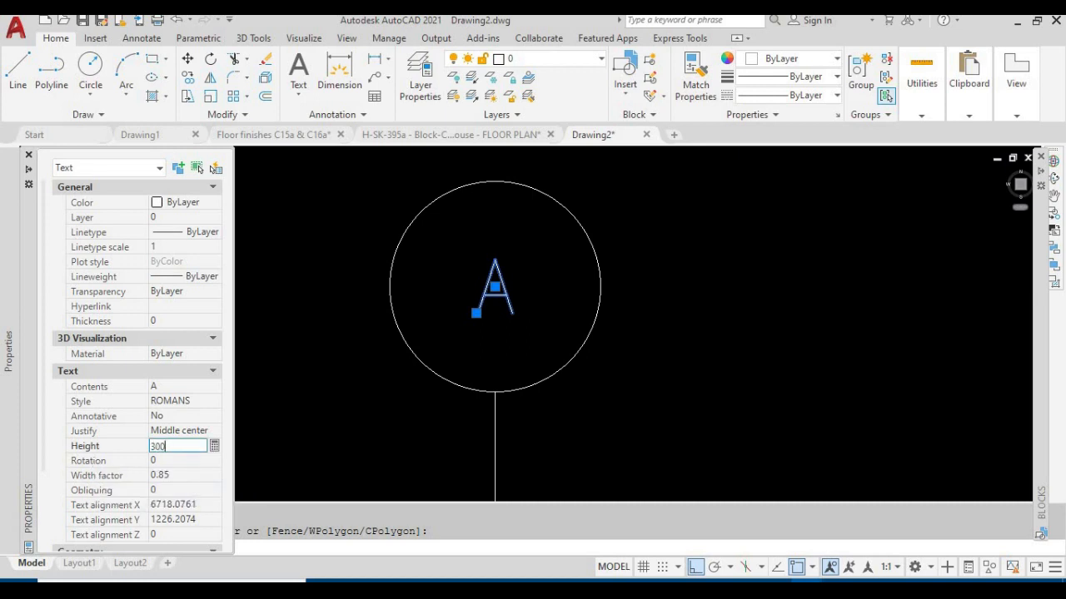
text(00)
click(186, 460)
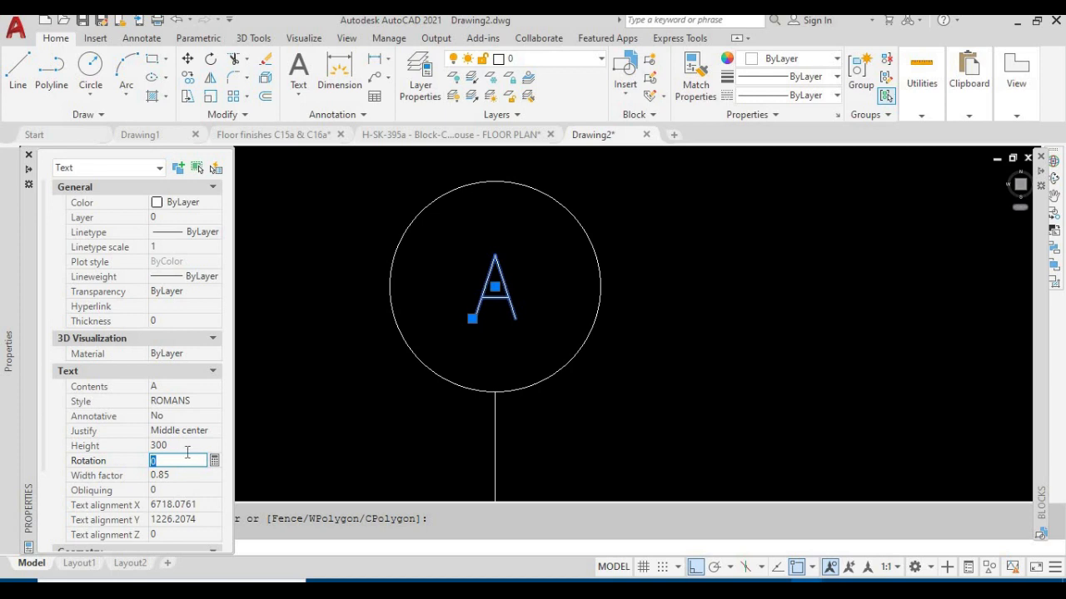
click(187, 450)
text(350)
click(187, 458)
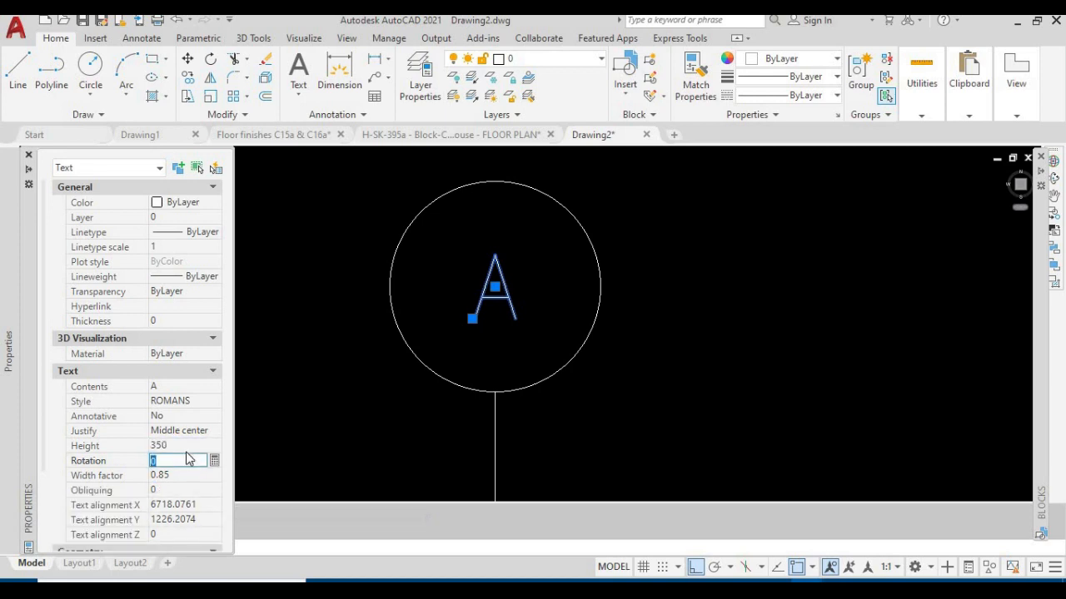
scroll(677, 383, down, 2)
scroll(678, 386, down, 2)
middle_drag(695, 397, 546, 366)
key(Escape)
key(Escape)
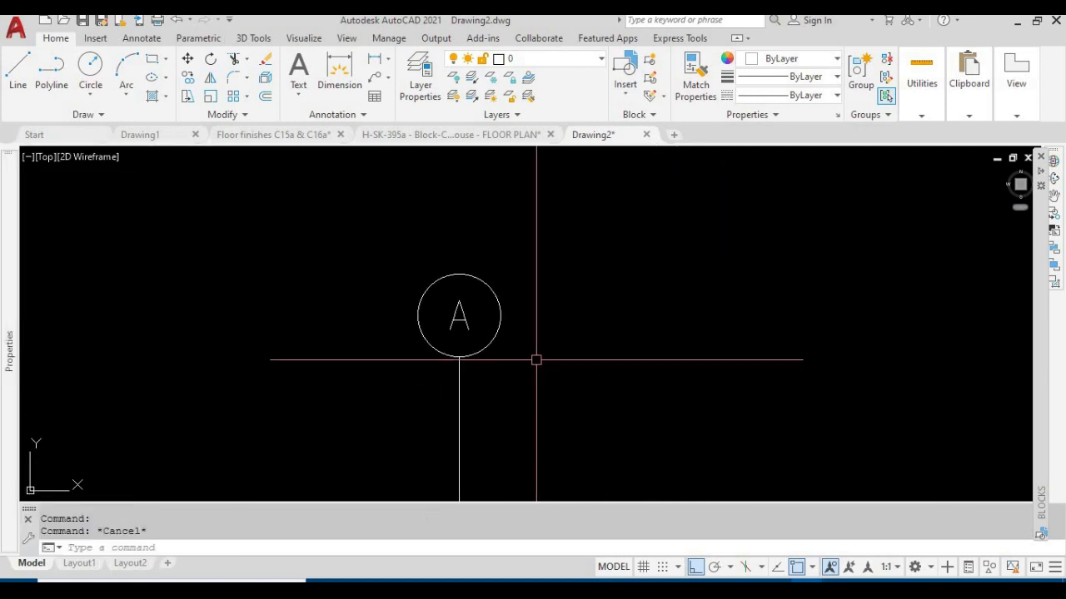
Examine whether the vertical line, the circle and the letter A can be selected as separate objects
scroll(522, 379, up, 2)
scroll(466, 337, down, 2)
middle_drag(475, 345, 423, 329)
scroll(407, 250, down, 3)
click(434, 368)
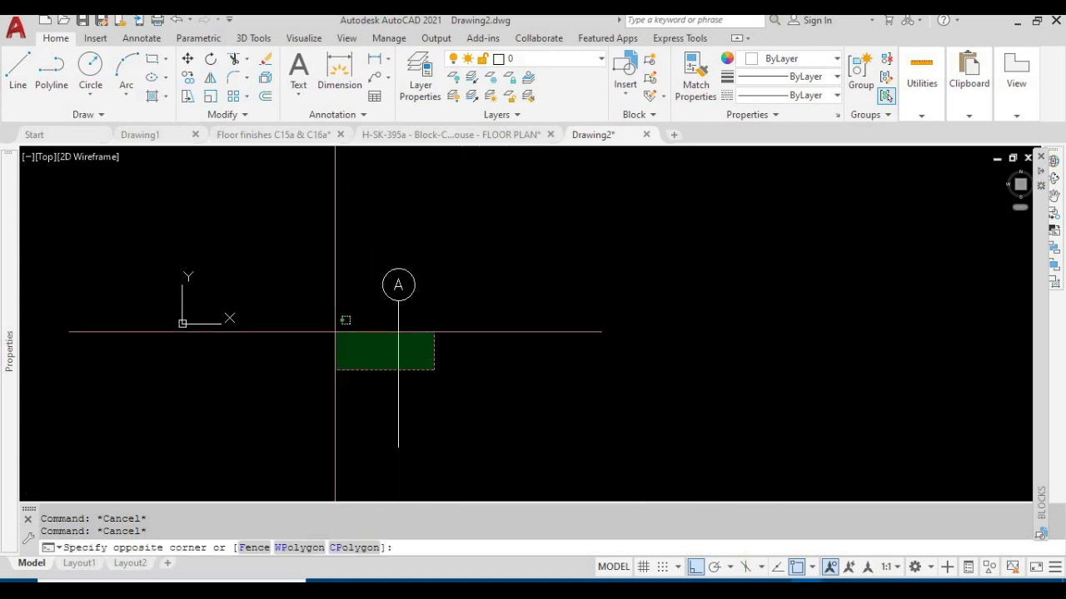
click(336, 331)
key(Escape)
scroll(429, 303, up, 3)
click(370, 294)
click(346, 317)
key(Escape)
click(317, 288)
key(Escape)
click(388, 236)
key(Escape)
click(464, 364)
click(304, 269)
key(Escape)
scroll(392, 270, down, 2)
scroll(473, 319, down, 2)
mouse_move(474, 319)
middle_down()
mouse_move(474, 354)
mouse_move(452, 362)
mouse_move(426, 334)
middle_up()
scroll(452, 367, up, 3)
key(Escape)
Start a block definition named GRID, leaving the on-screen base point option off
scroll(452, 367, down, 4)
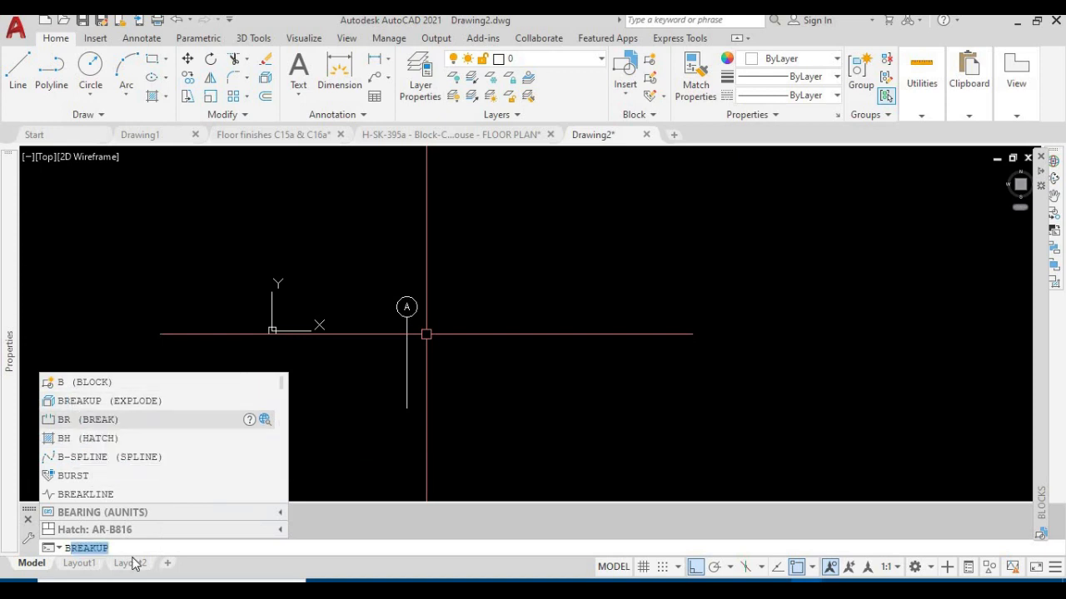
click(96, 382)
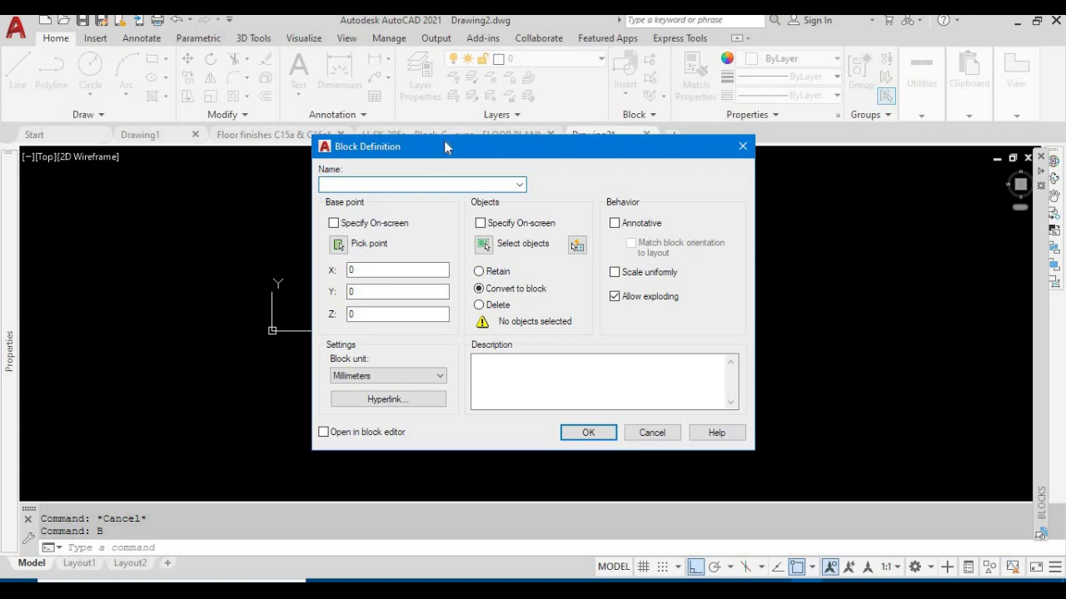
drag(433, 147, 468, 169)
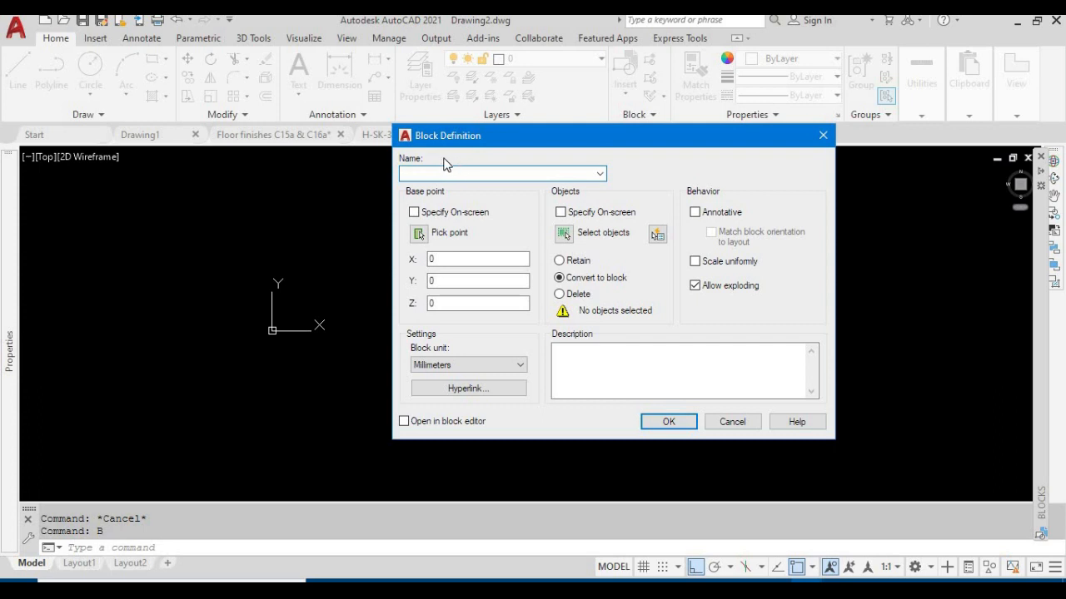
drag(468, 138, 530, 146)
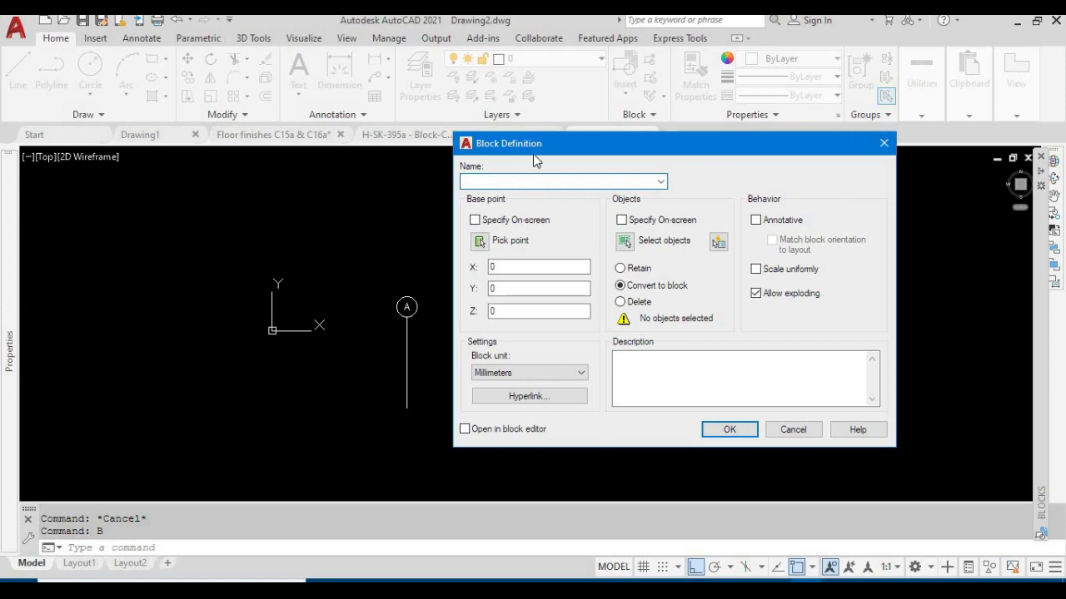
drag(545, 144, 569, 147)
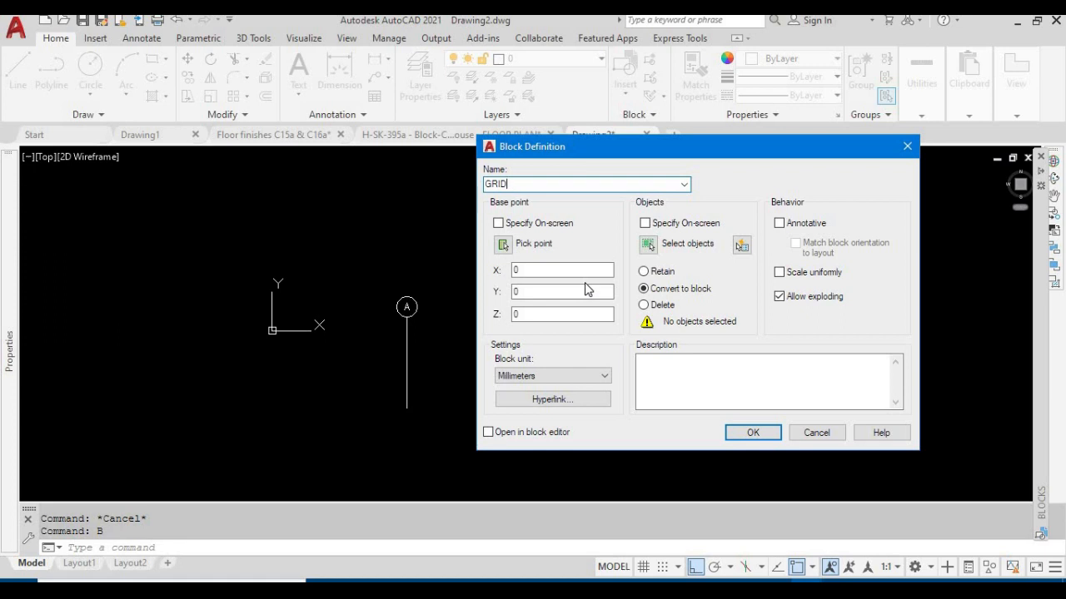
click(498, 223)
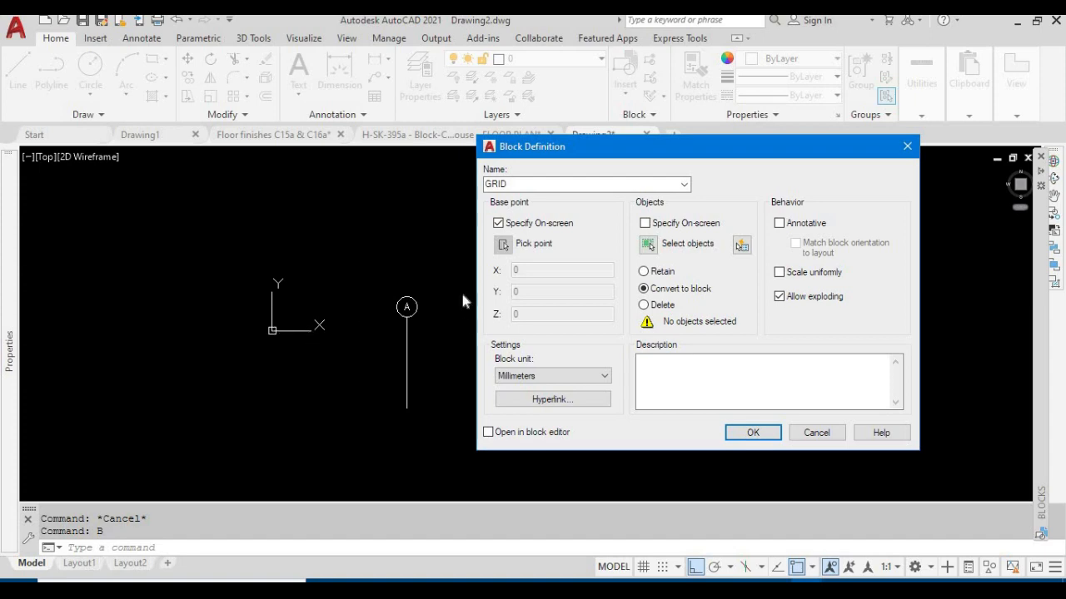
click(498, 223)
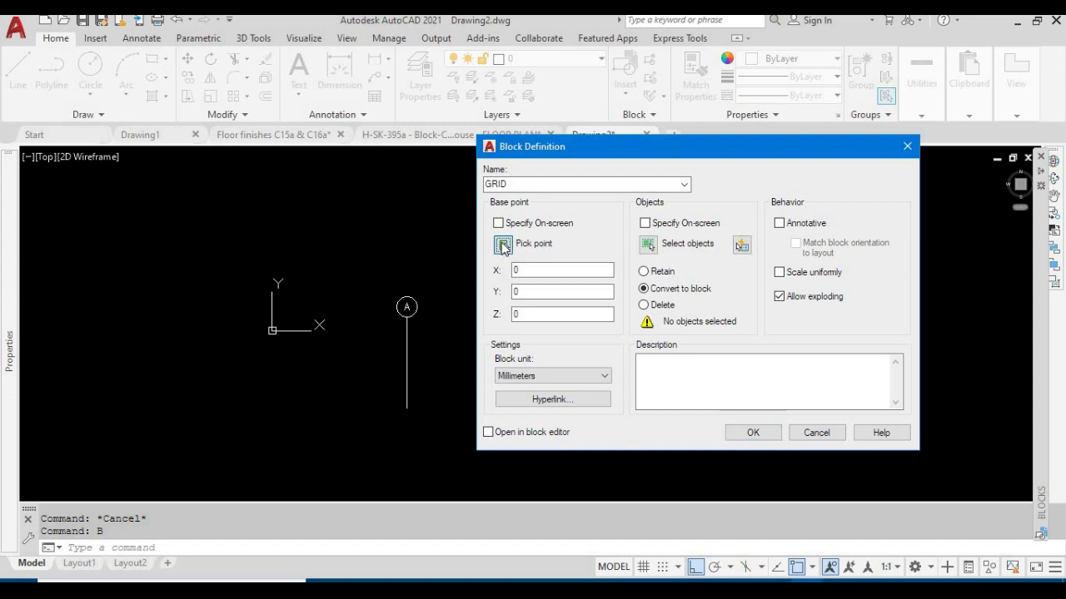
Pick the block's base point at the circle's lowest point, where the vertical line begins
click(502, 244)
scroll(407, 329, up, 6)
middle_drag(430, 305, 440, 404)
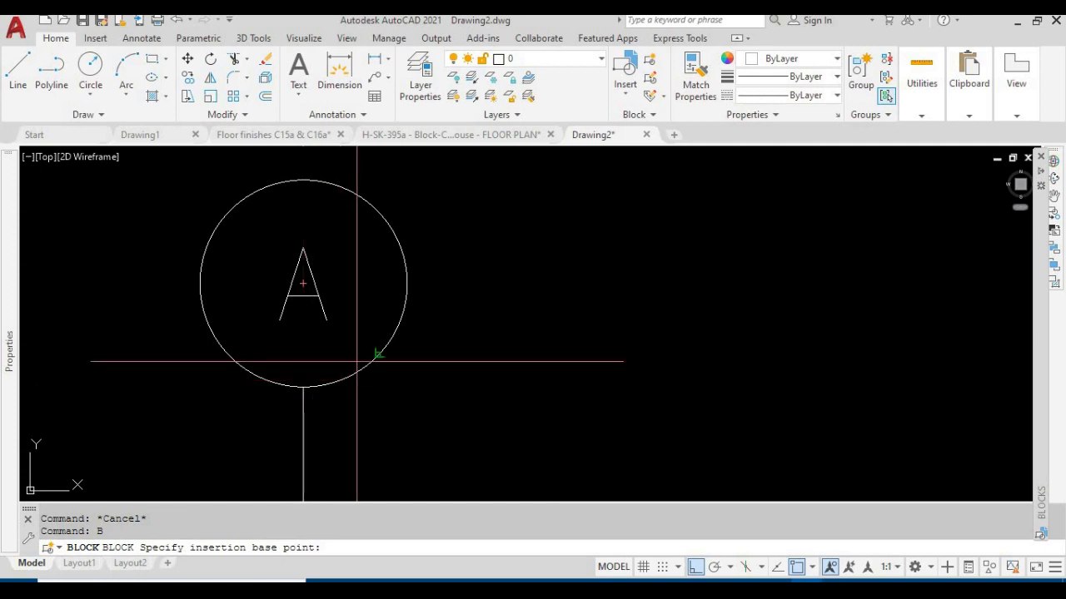
scroll(366, 324, down, 4)
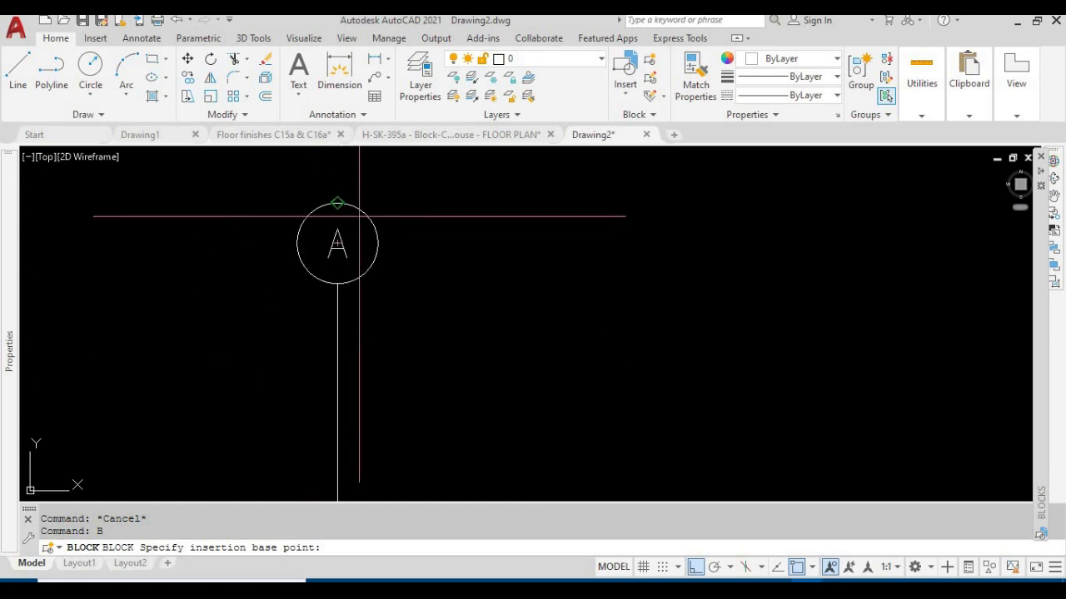
mouse_move(405, 359)
middle_down()
mouse_move(390, 318)
mouse_move(376, 350)
middle_up()
scroll(341, 355, up, 2)
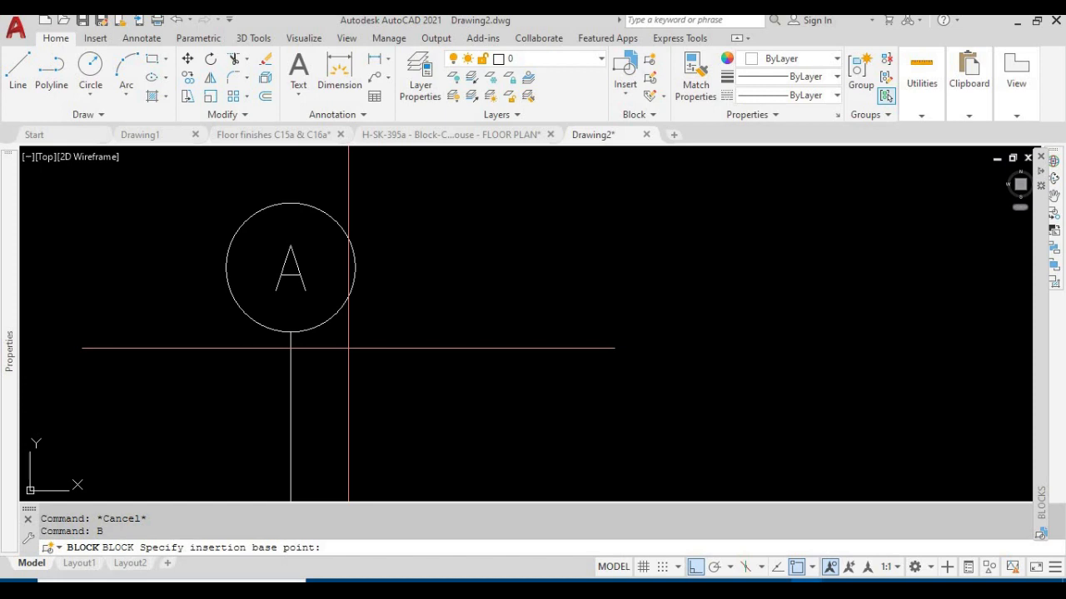
click(291, 341)
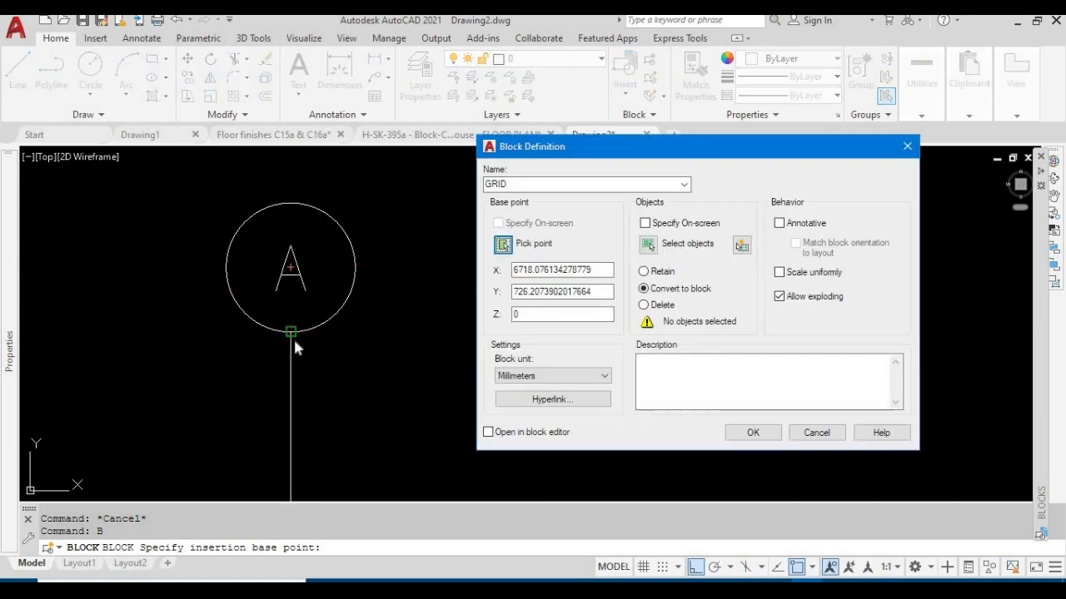
Select the circle, the letter A and the vertical line as the objects of the GRID block
click(648, 245)
scroll(367, 241, down, 4)
click(393, 316)
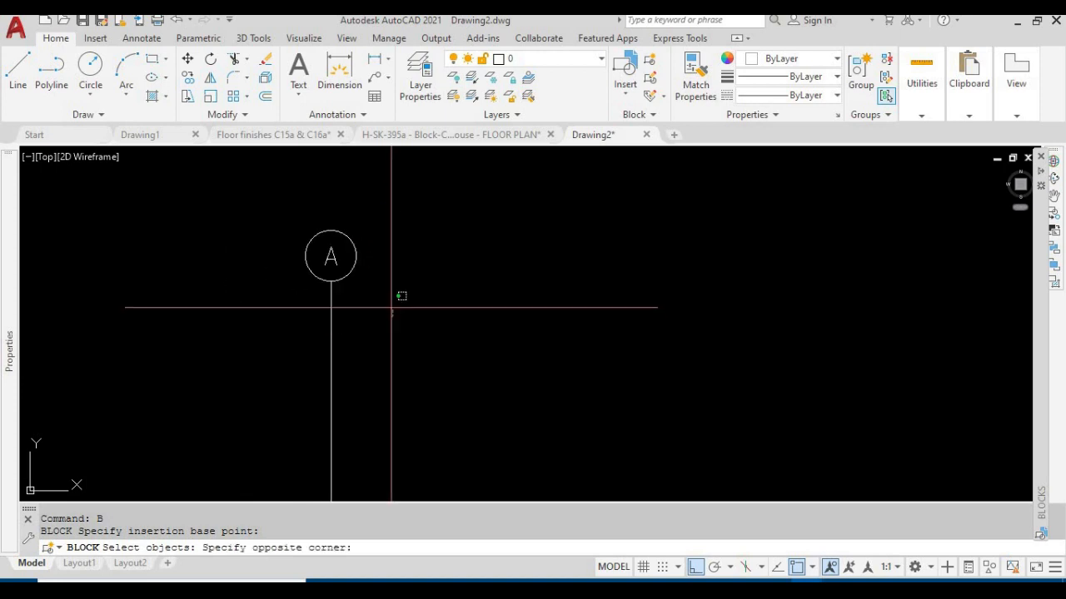
click(244, 190)
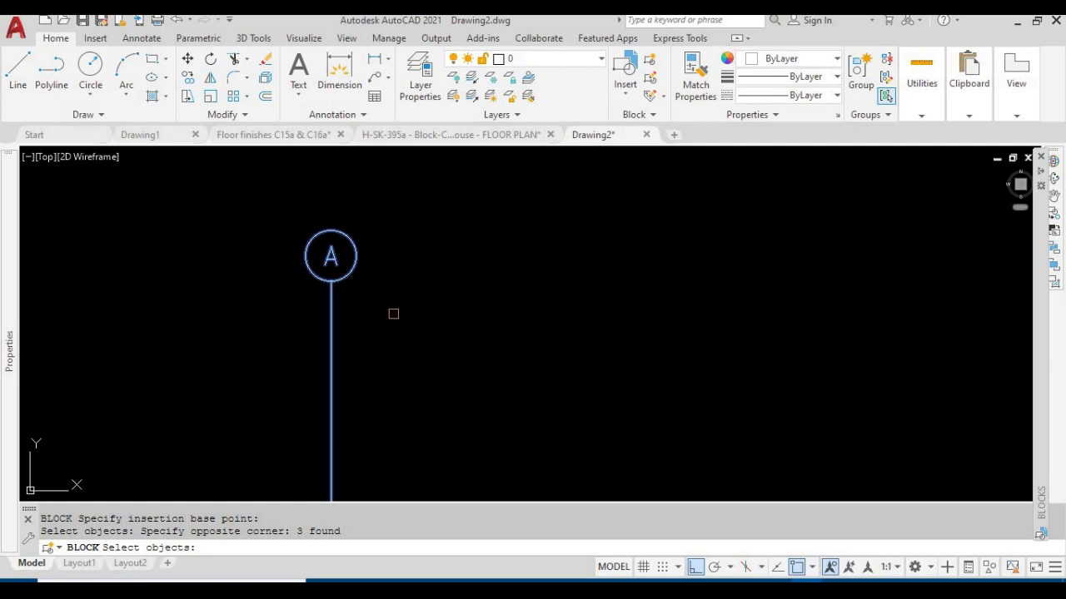
key(Return)
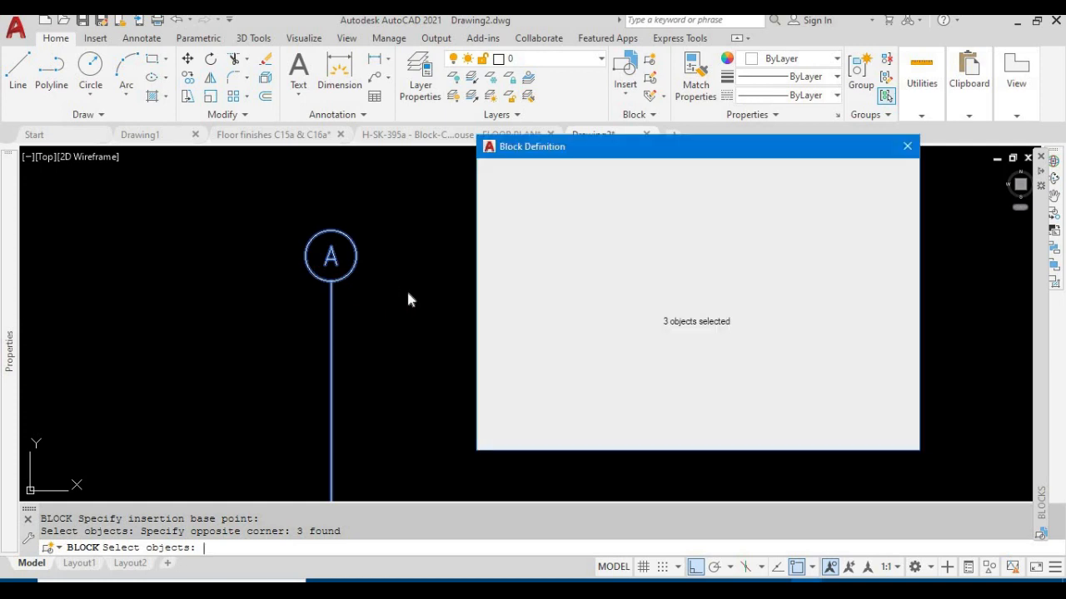
Create the GRID block with Convert to block and Allow exploding enabled, leaving Annotative and Scale uniformly off
drag(627, 157, 543, 152)
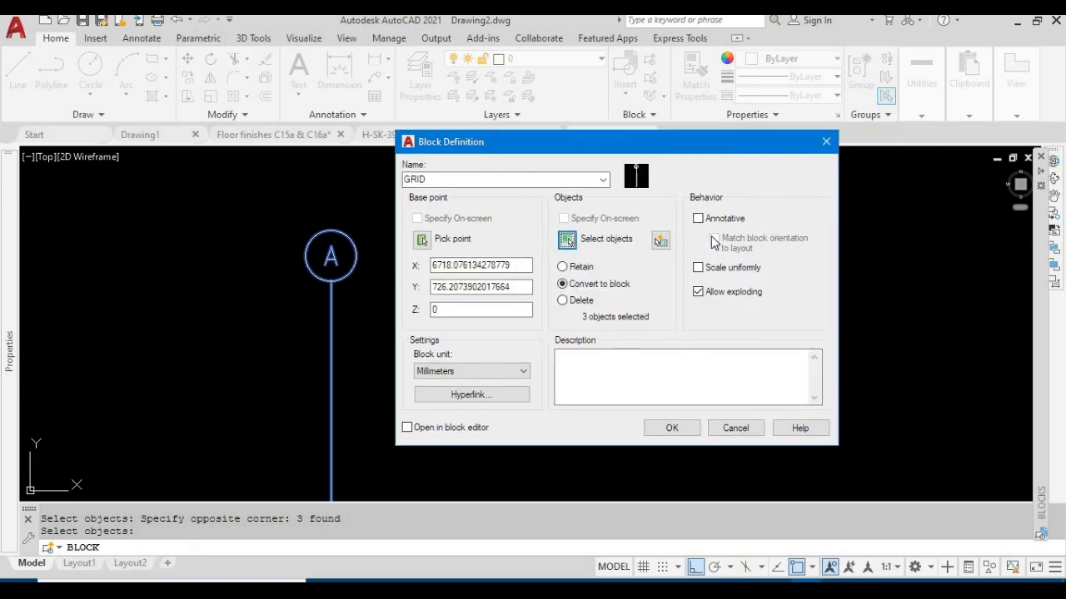
drag(666, 153, 727, 112)
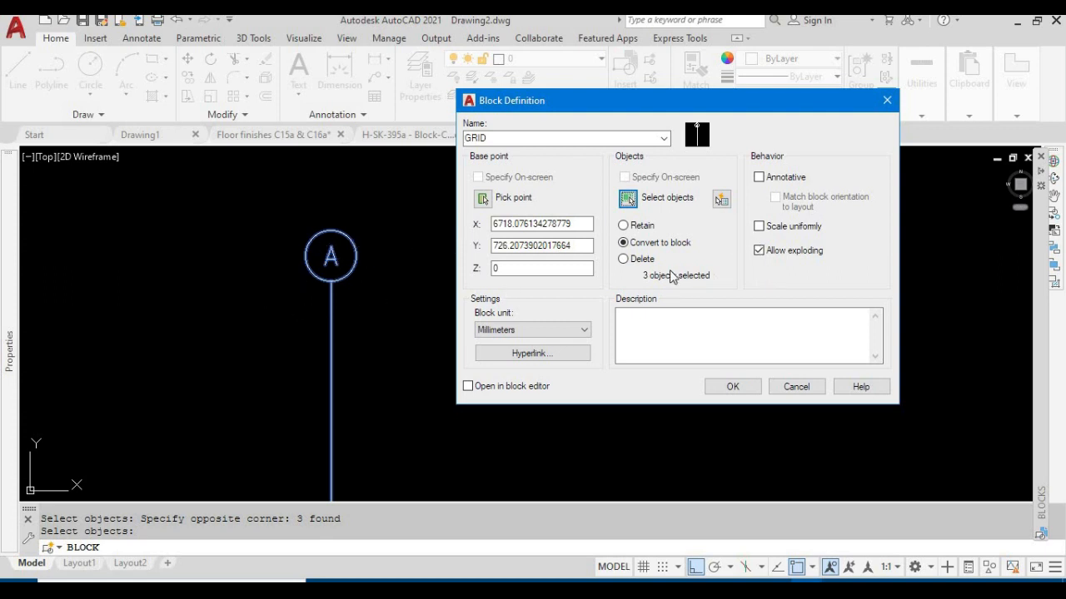
click(759, 251)
click(759, 250)
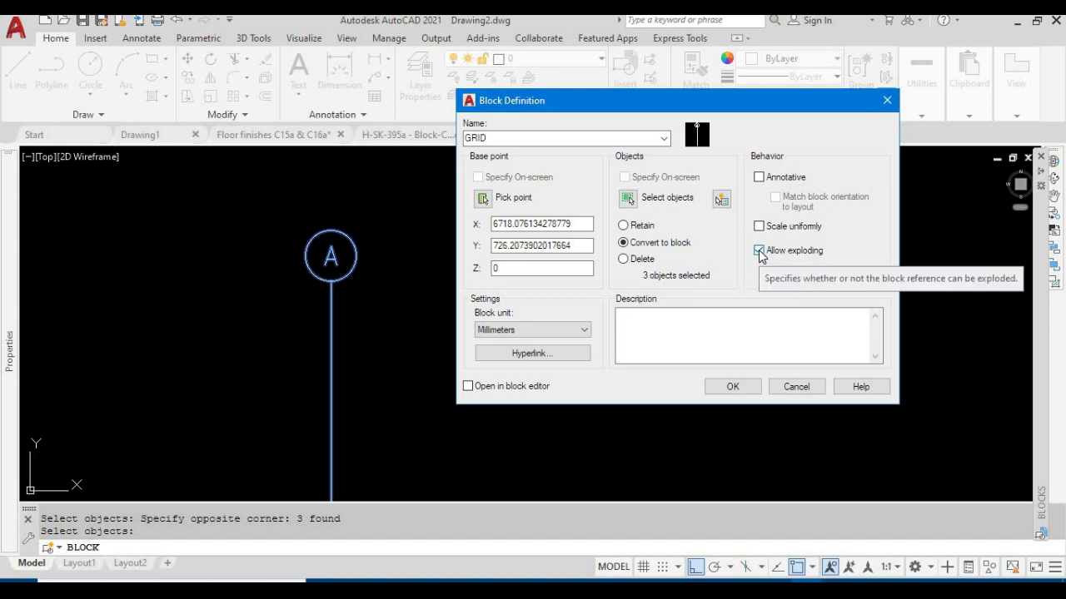
click(759, 251)
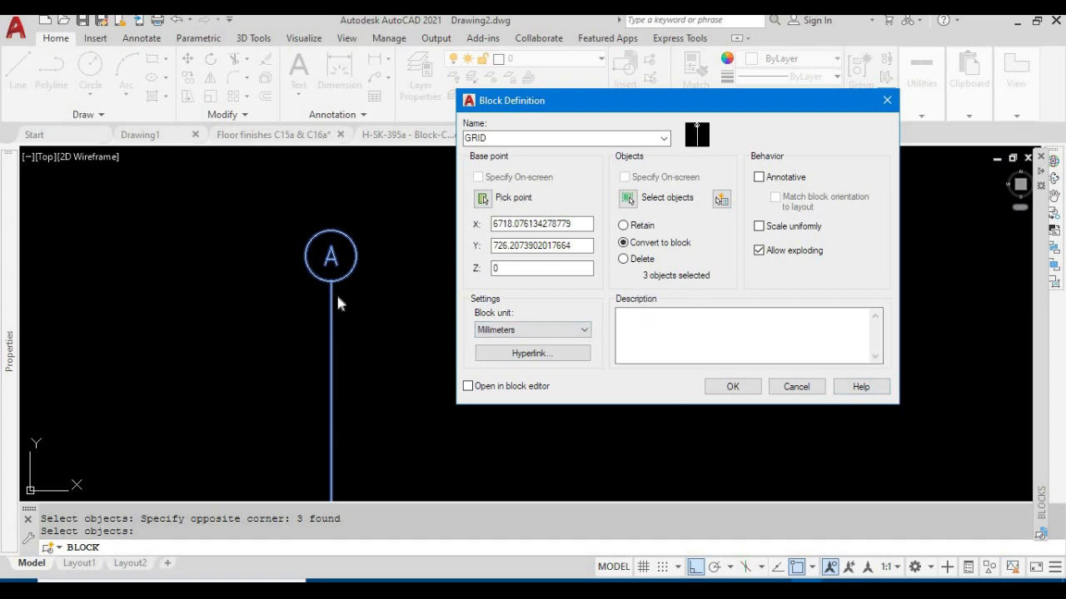
click(733, 387)
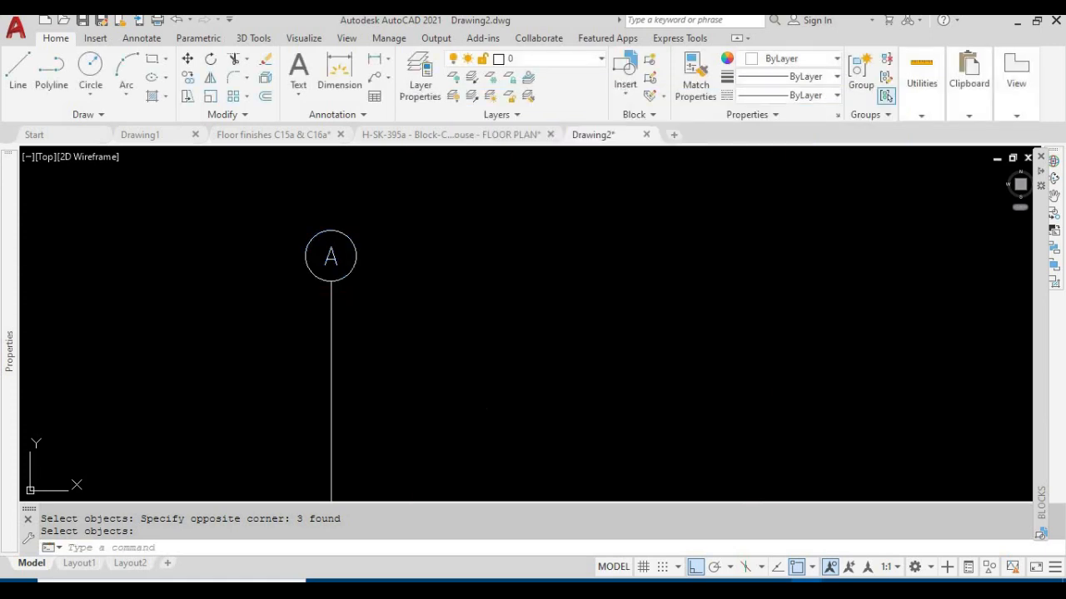
Check whether the circle, the line and the letter A select together as one object
scroll(689, 359, down, 3)
scroll(550, 333, up, 3)
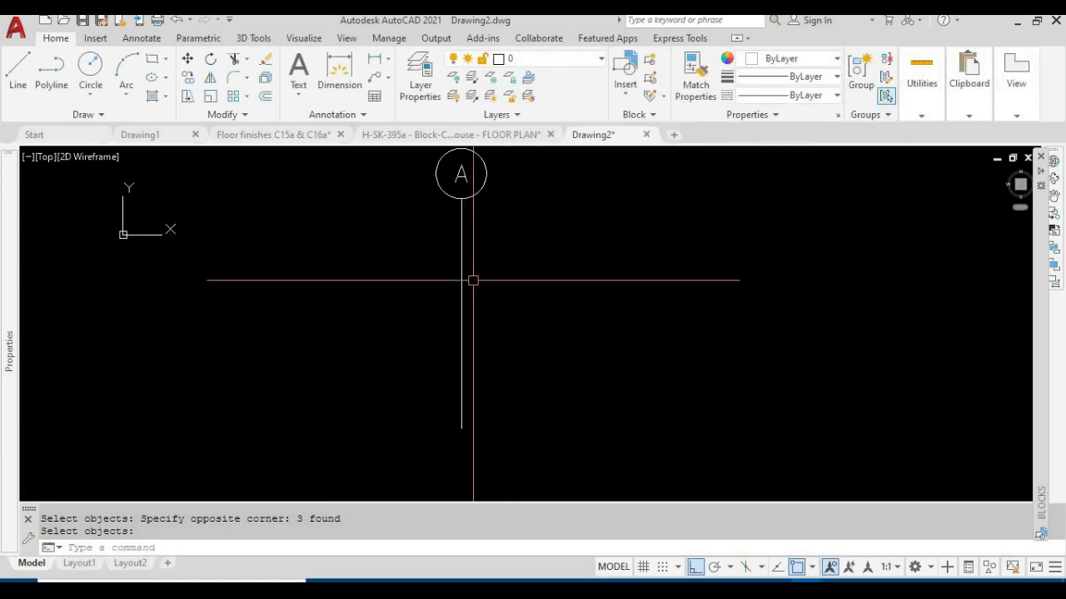
click(462, 270)
middle_drag(488, 266, 491, 374)
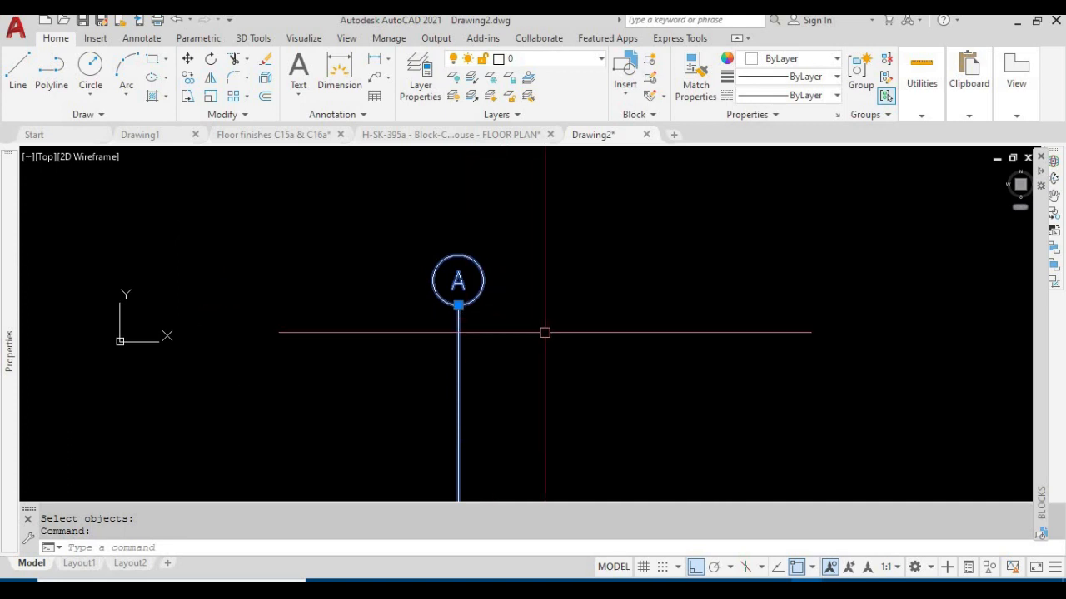
key(Escape)
Move the GRID block horizontally to the right in the drawing
text(m)
key(Return)
click(457, 343)
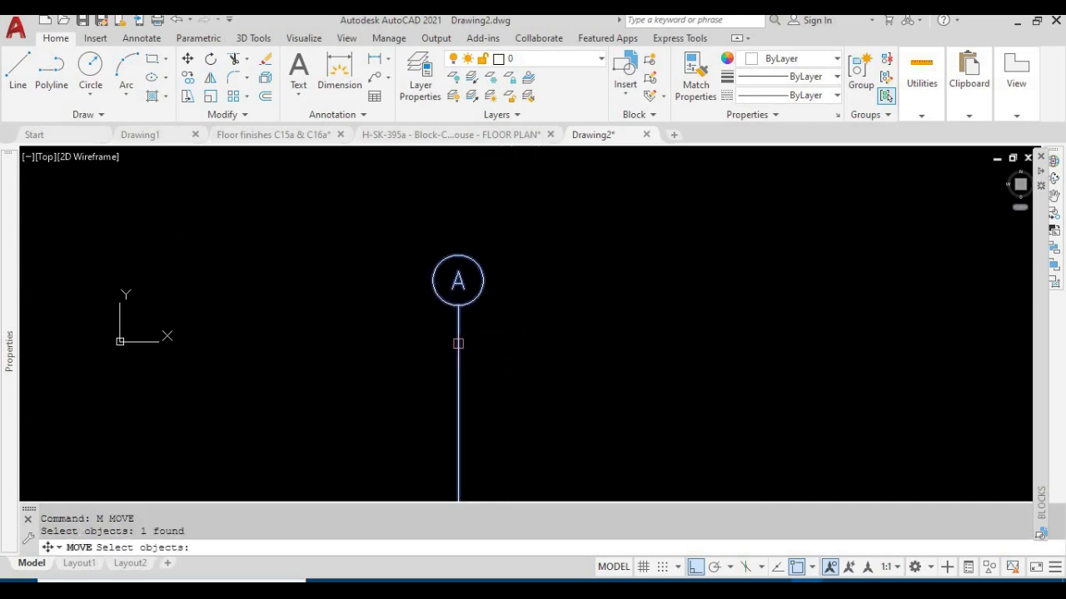
key(Return)
click(537, 343)
click(795, 343)
key(Escape)
Move the GRID block horizontally back to the left, near its earlier place
key(Return)
click(728, 260)
key(Return)
click(802, 205)
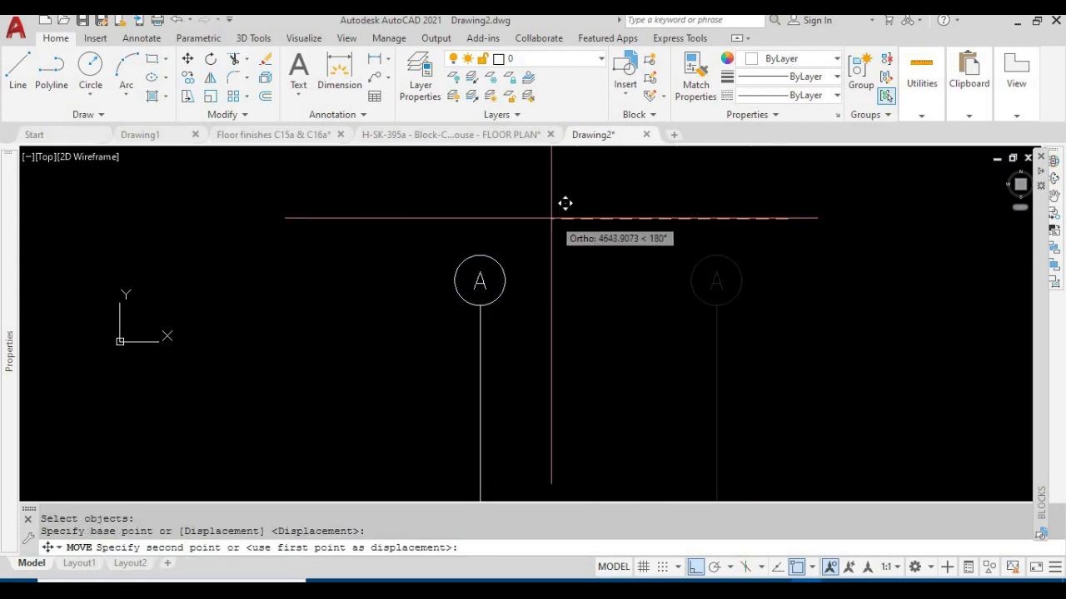
click(566, 205)
key(Escape)
Examine the GRID block's grip at the point where the vertical line meets the circle
key(Escape)
click(488, 305)
scroll(537, 298, up, 3)
scroll(535, 296, down, 3)
key(Escape)
middle_drag(488, 308, 416, 312)
click(406, 304)
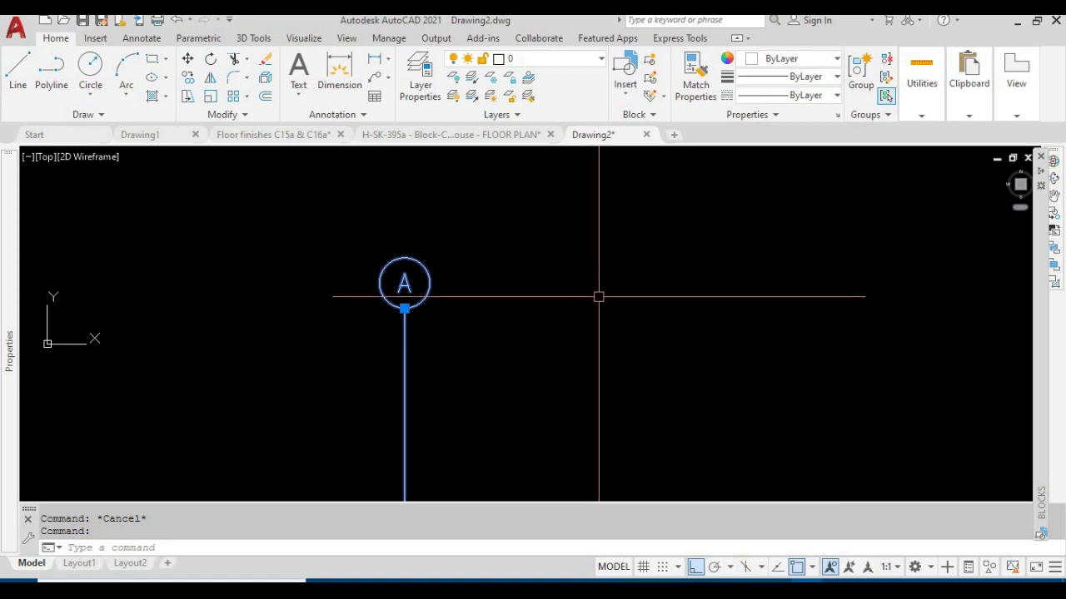
key(Escape)
middle_drag(513, 307, 344, 295)
text(AS)
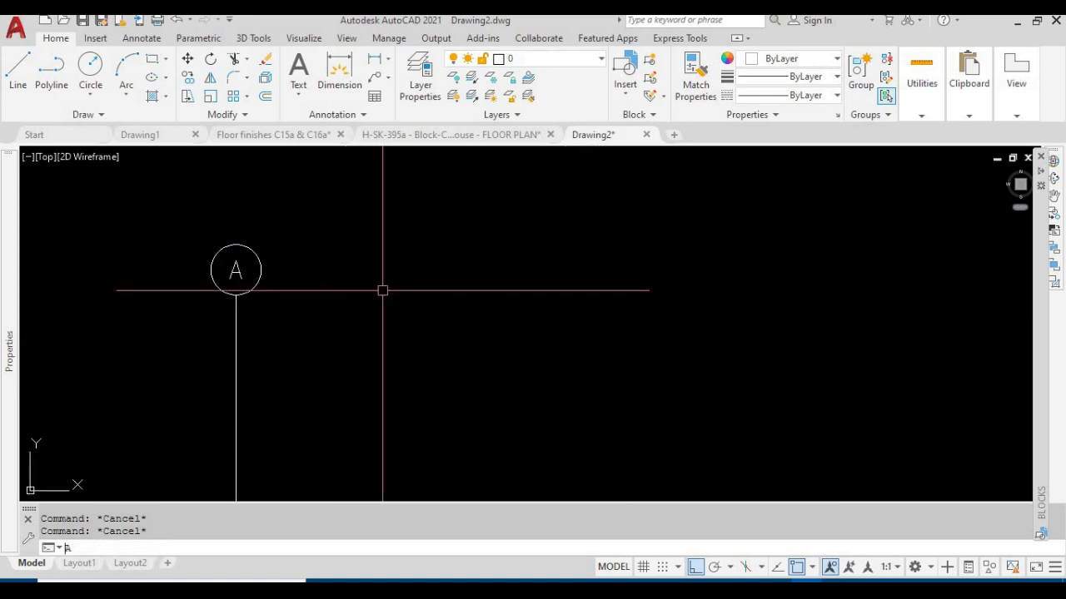
key(Return)
key(Escape)
key(Escape)
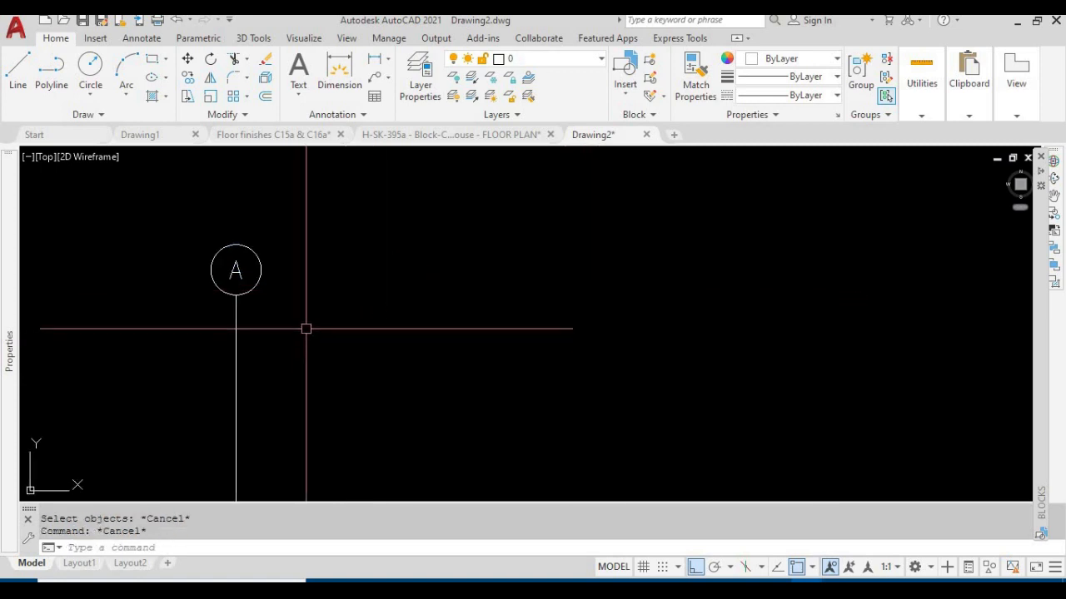
text(C)
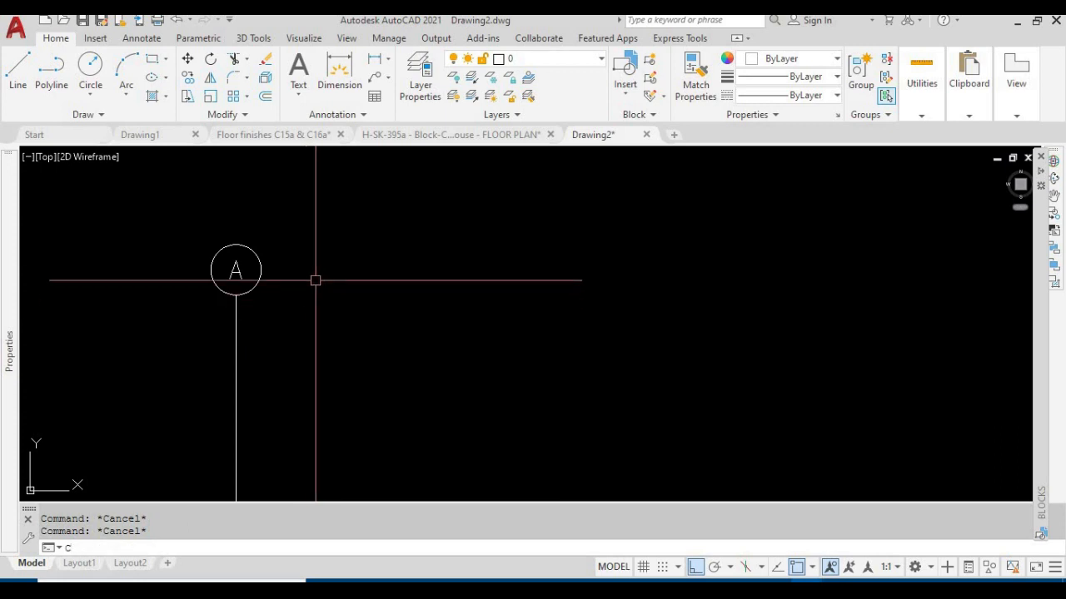
key(Escape)
Copy the GRID block horizontally to place a second grid bubble to the right of the original
text(CO)
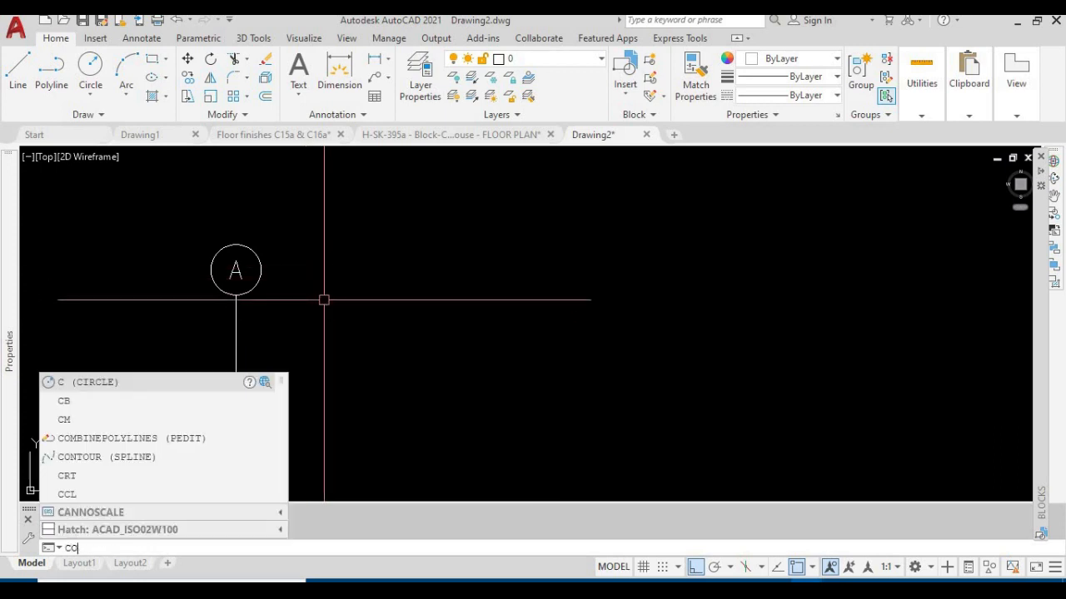
key(Return)
click(276, 333)
click(179, 288)
key(Return)
click(314, 290)
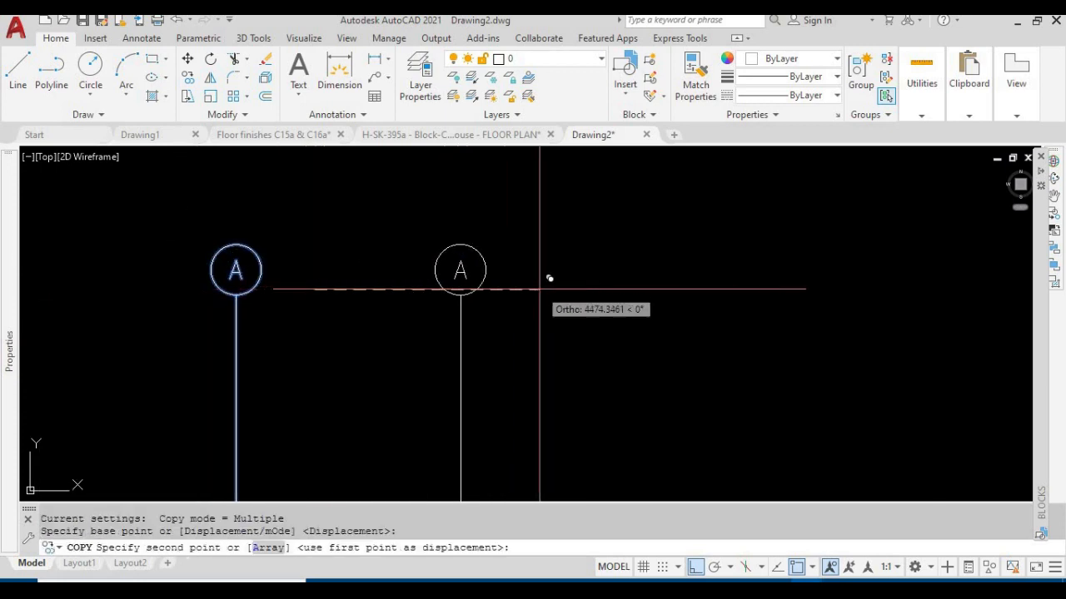
click(546, 288)
middle_drag(564, 361, 509, 367)
key(Escape)
key(Escape)
middle_drag(495, 329, 474, 352)
middle_drag(477, 305, 485, 221)
key(Escape)
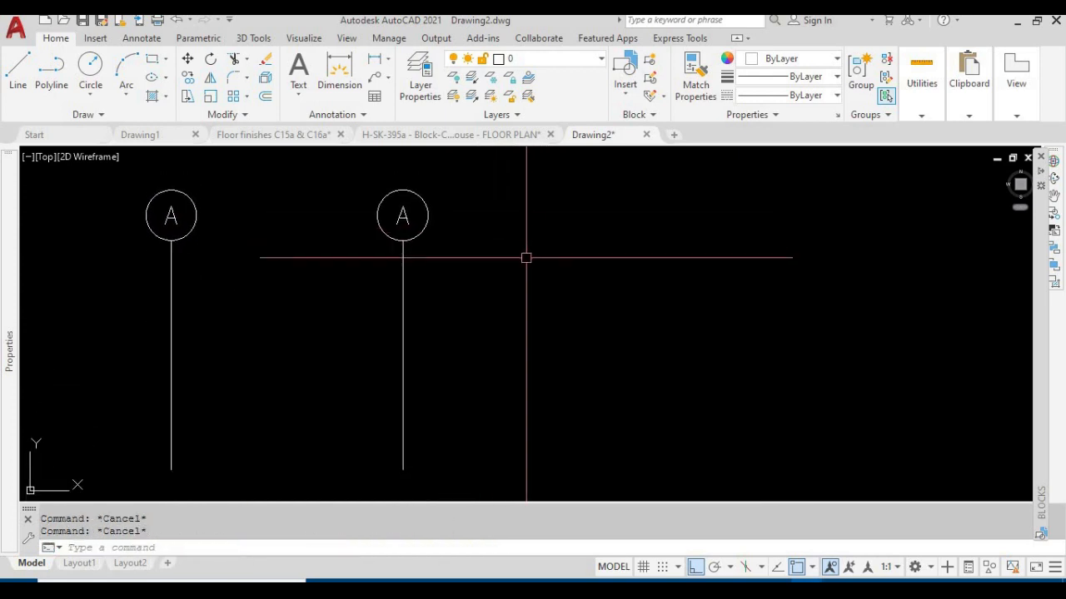
Explode the copied grid bubble on the right into its separate objects
text(X)
key(Return)
click(406, 254)
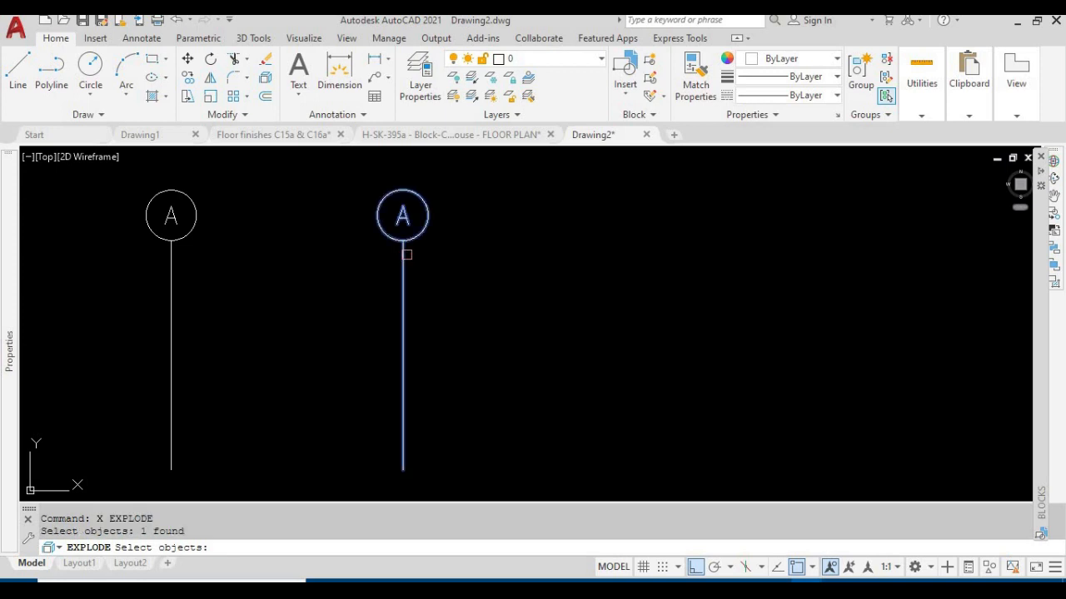
key(Return)
Check whether the exploded copy's circle and vertical line can be selected separately
click(421, 237)
click(397, 274)
key(Escape)
key(Escape)
click(403, 245)
key(Escape)
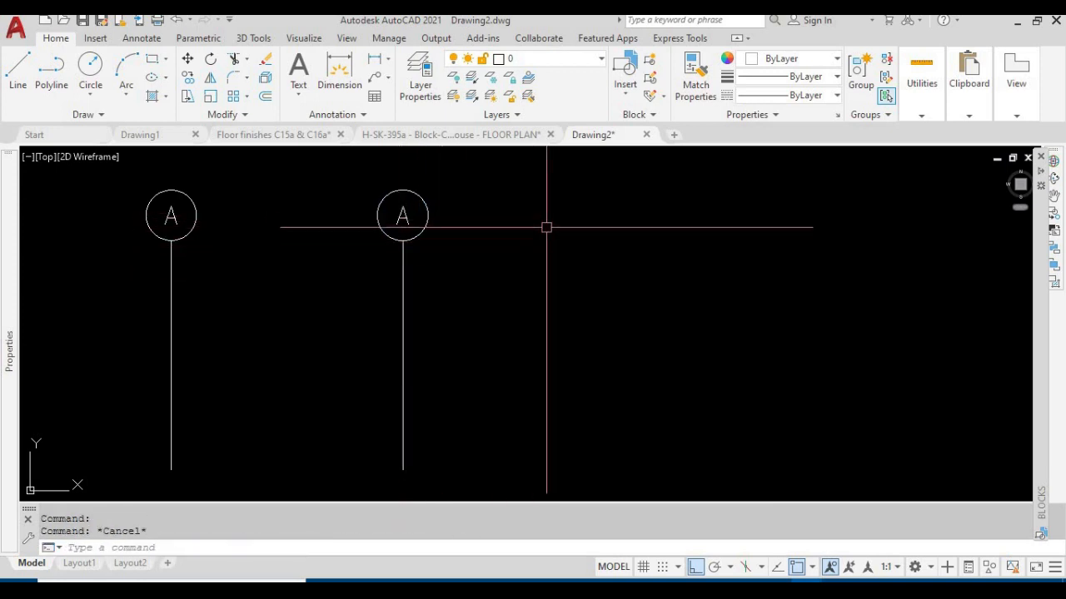
middle_drag(553, 241, 541, 299)
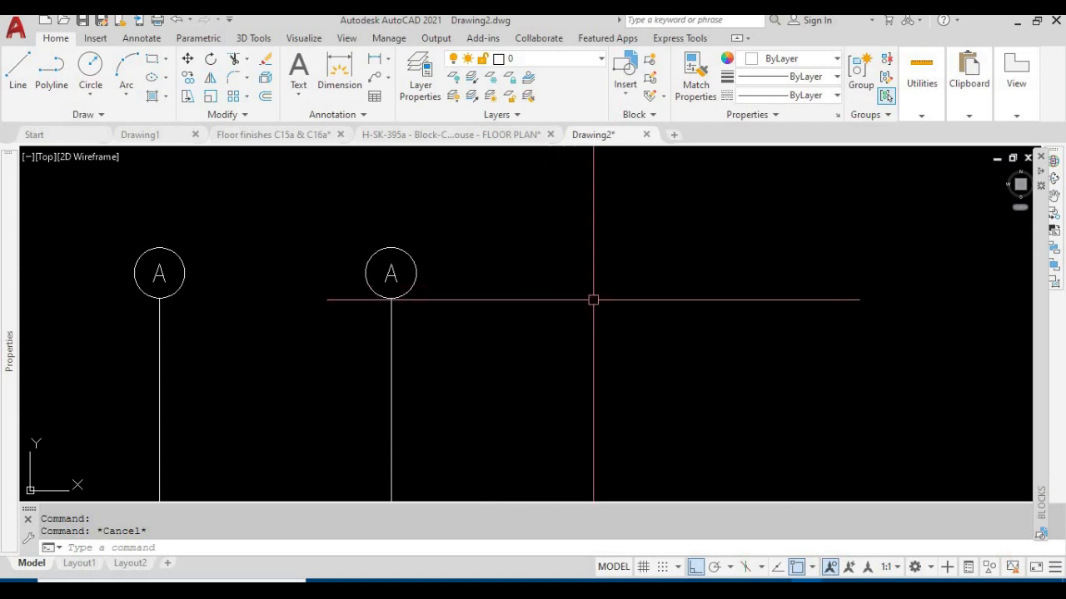
click(391, 298)
click(392, 322)
key(Escape)
key(Escape)
Start a block definition named GRID2 with its base point at the lowest point of the exploded copy's circle
scroll(551, 285, down, 4)
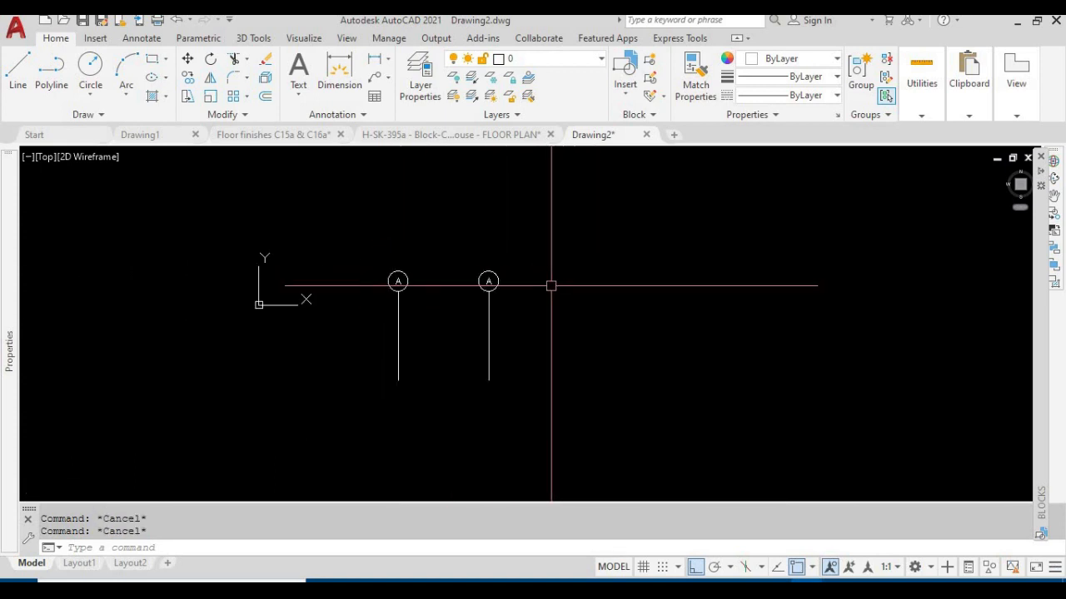
text(B)
key(Return)
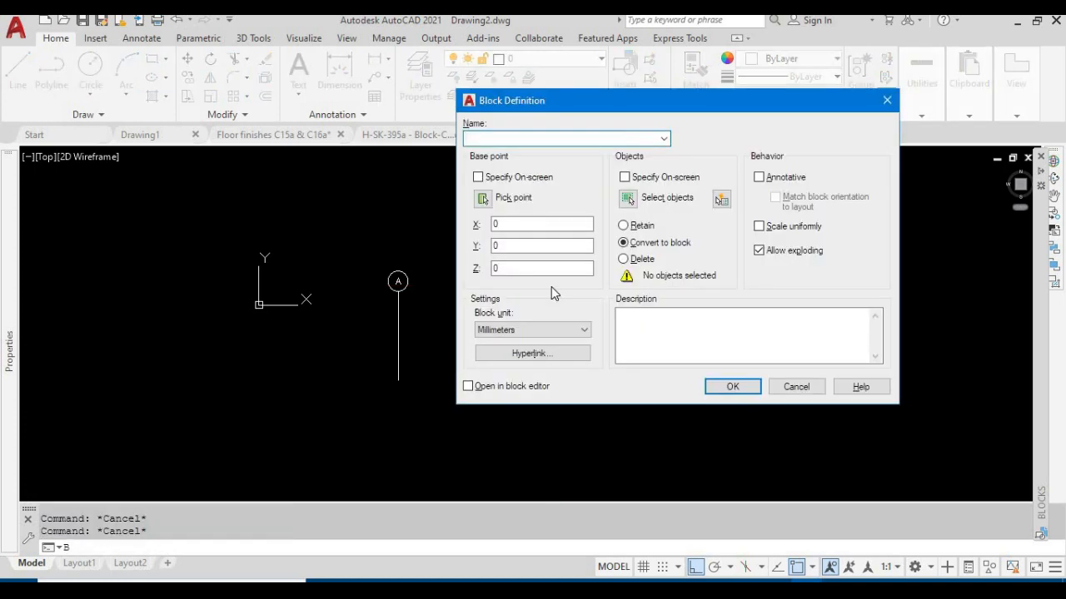
drag(546, 107, 686, 103)
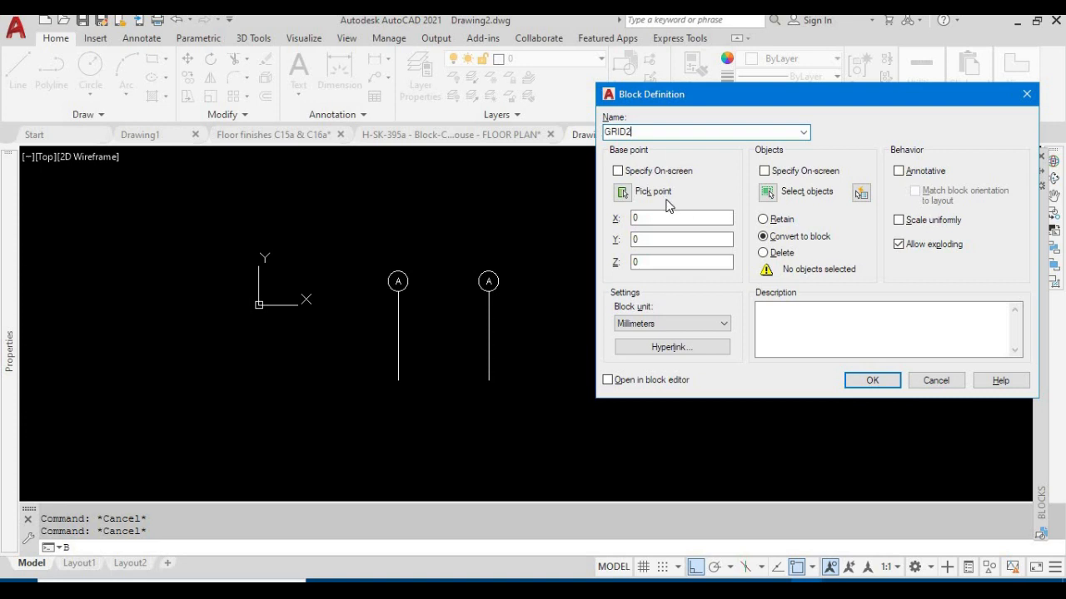
click(623, 192)
scroll(499, 291, up, 5)
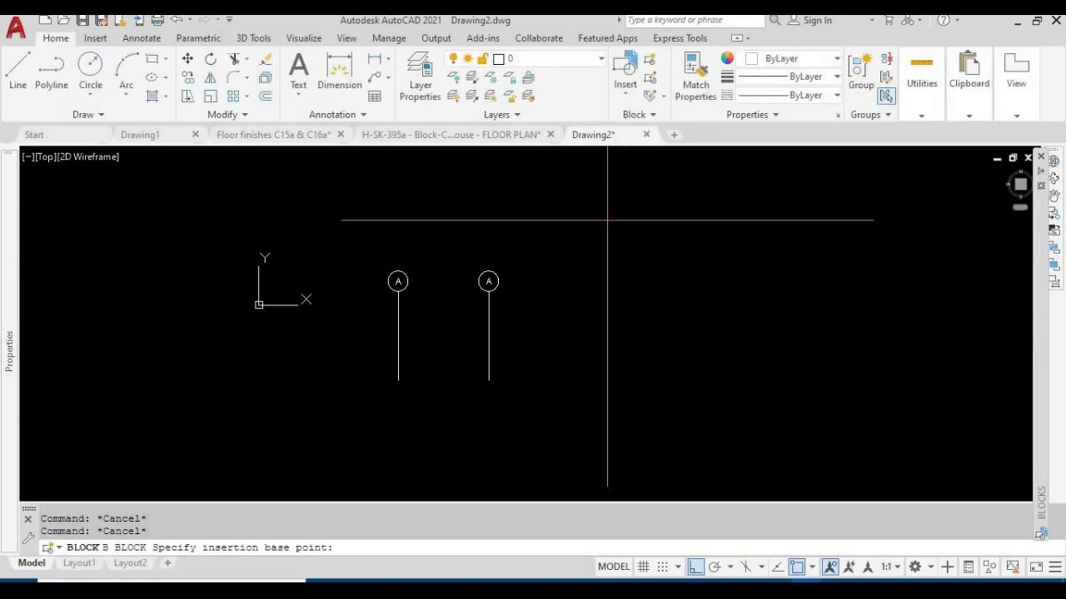
click(435, 331)
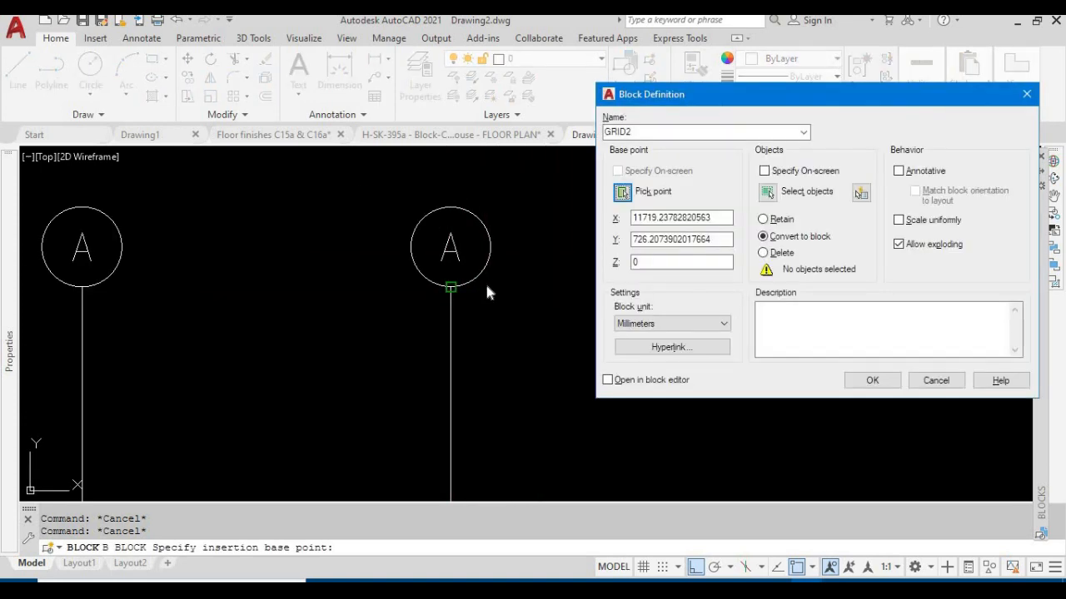
Create the GRID2 block from the exploded copy's circle, line and letter, using the Retain option for the objects
click(770, 195)
click(483, 219)
click(314, 362)
key(Return)
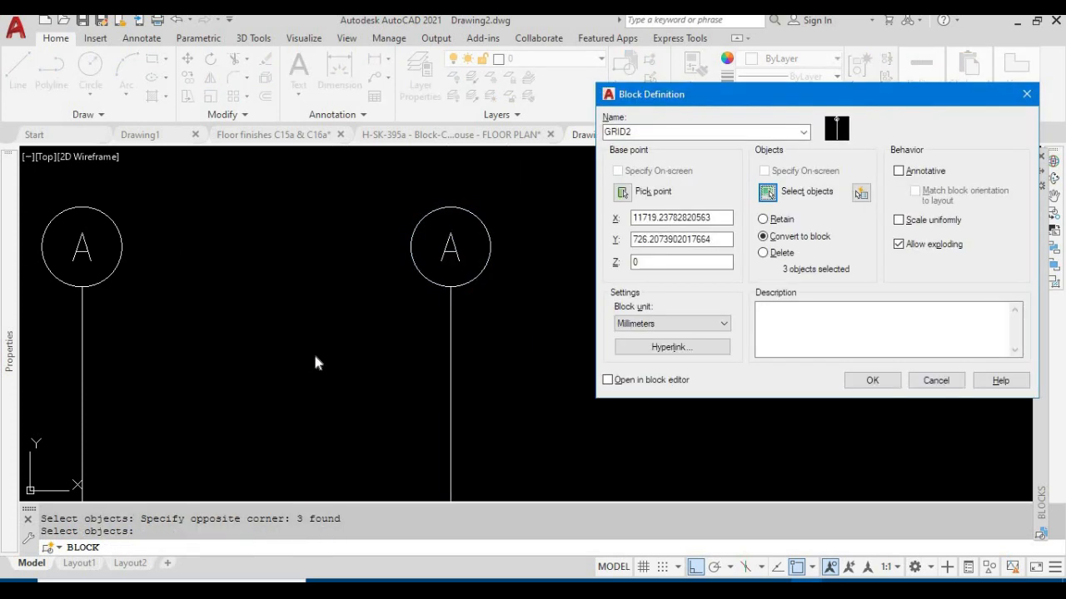
click(763, 220)
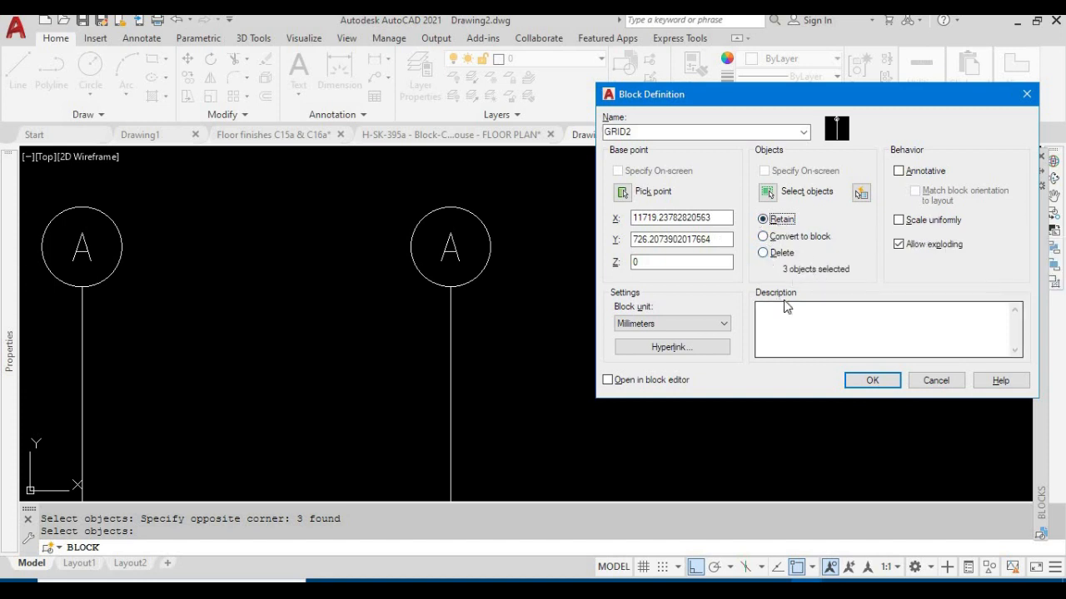
click(871, 382)
Check whether the retained circle, letter A and line of the right grid bubble are still separate objects
click(521, 333)
click(548, 304)
click(532, 302)
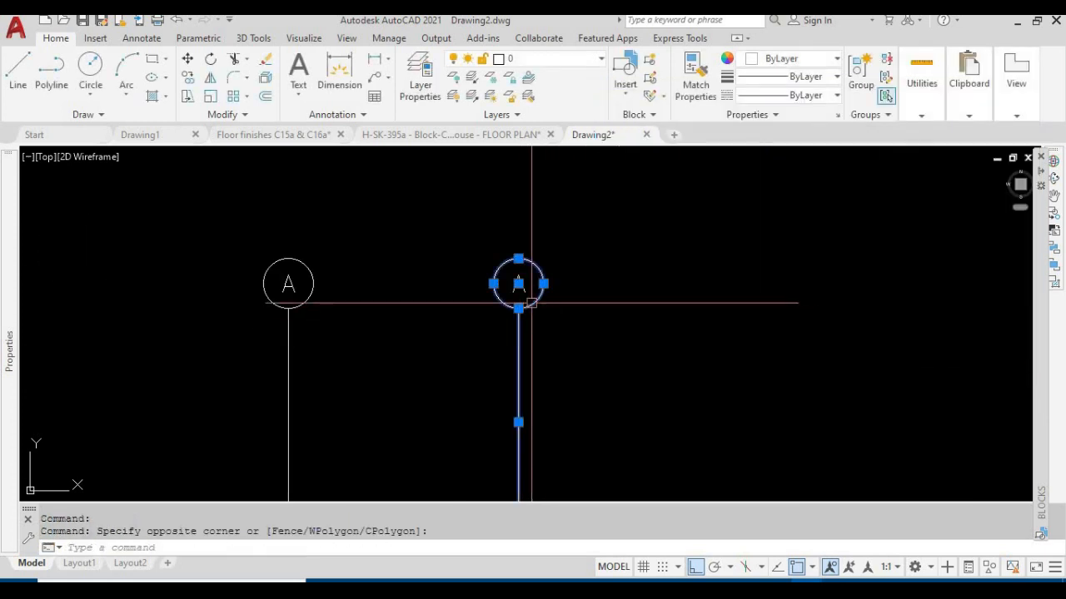
scroll(581, 294, up, 4)
key(Escape)
click(419, 191)
key(Escape)
scroll(413, 257, down, 5)
middle_drag(592, 297, 507, 305)
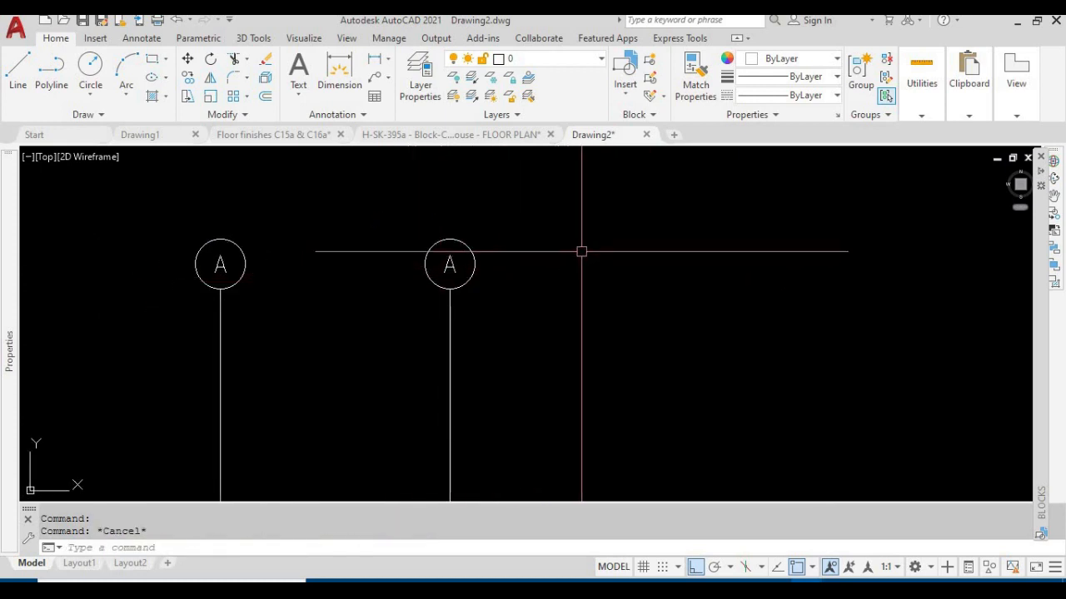
click(497, 317)
click(437, 241)
key(Escape)
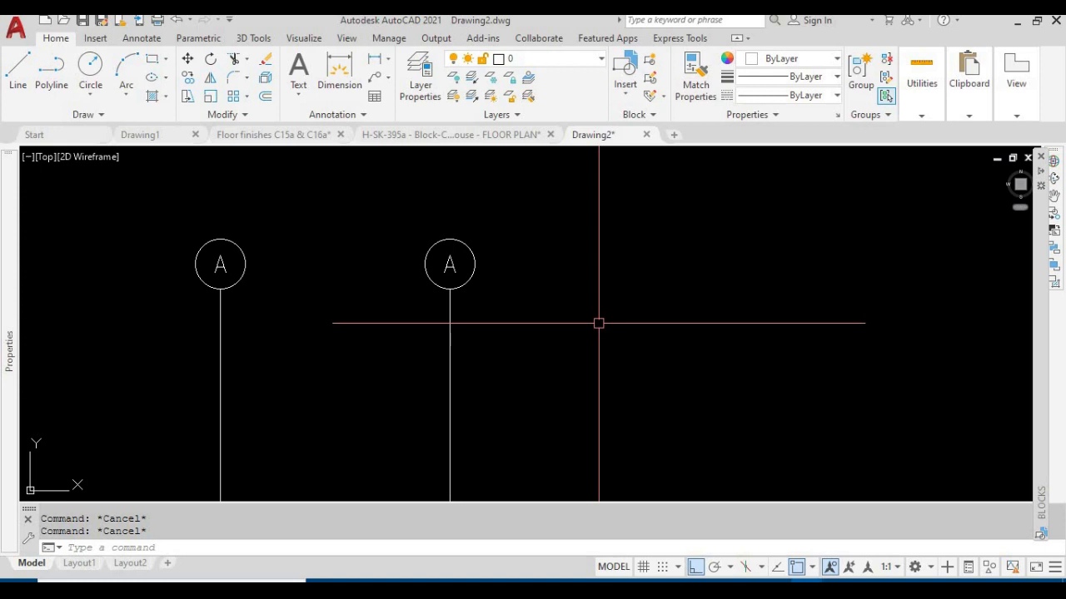
Insert the GRID2 block into the empty area just right of the exploded grid bubble
text(i)
key(BackSpace)
text(i)
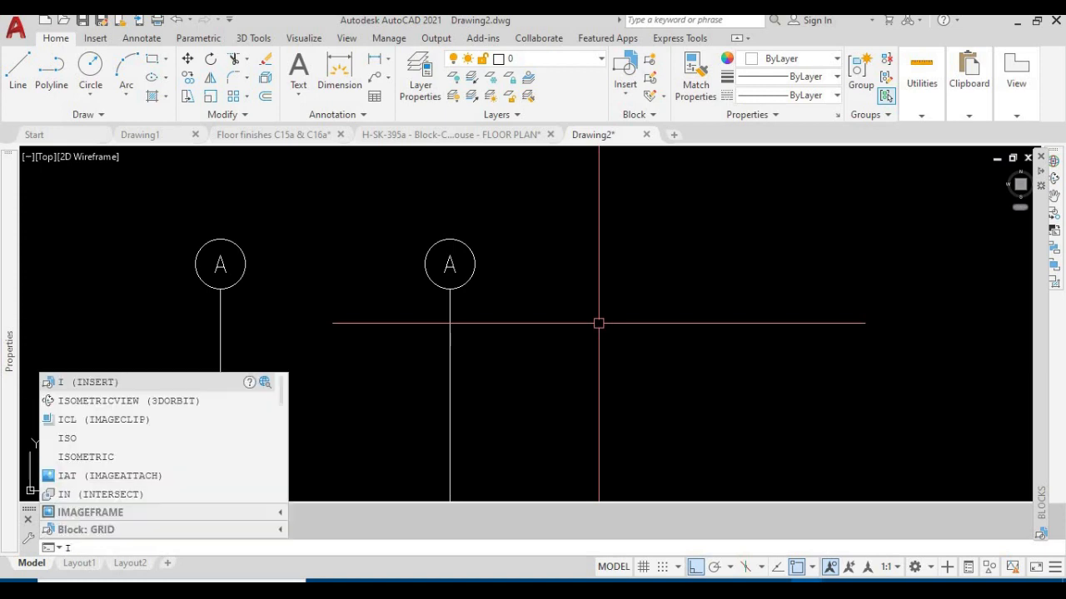
key(Return)
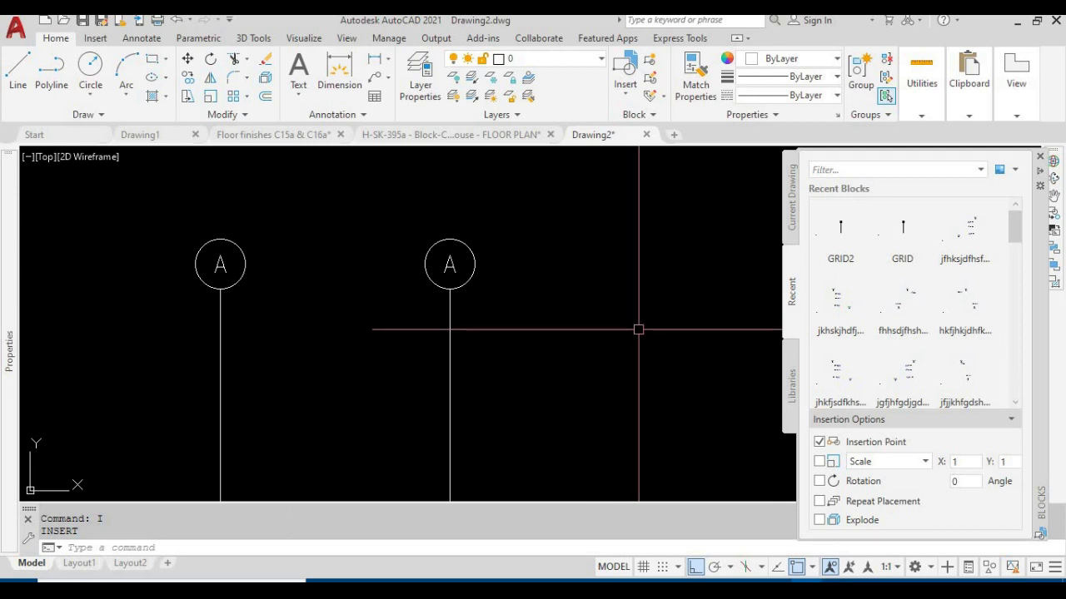
click(841, 245)
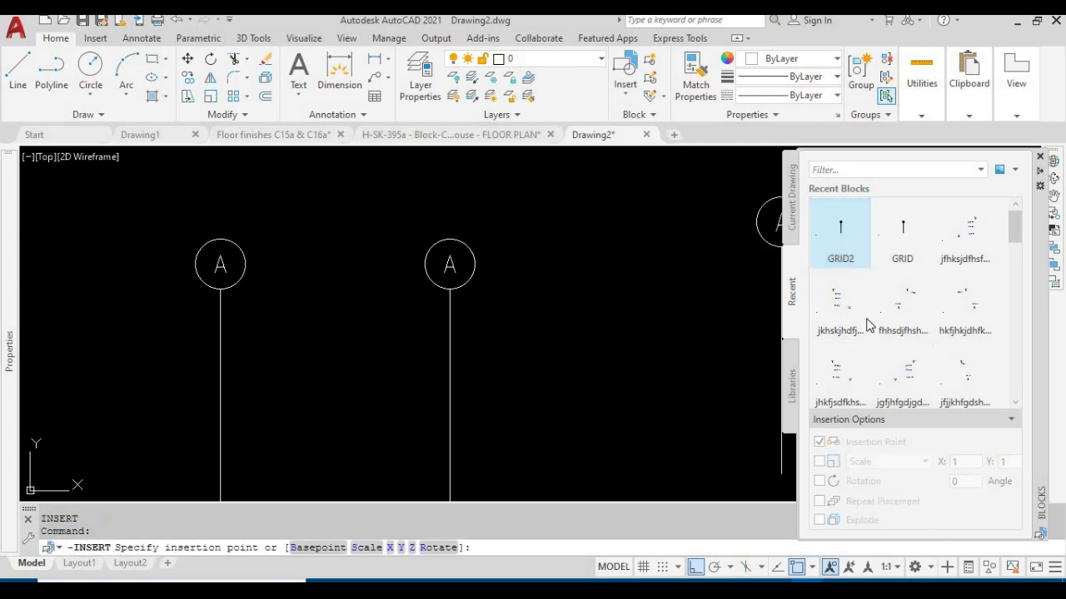
right_click(839, 227)
click(876, 237)
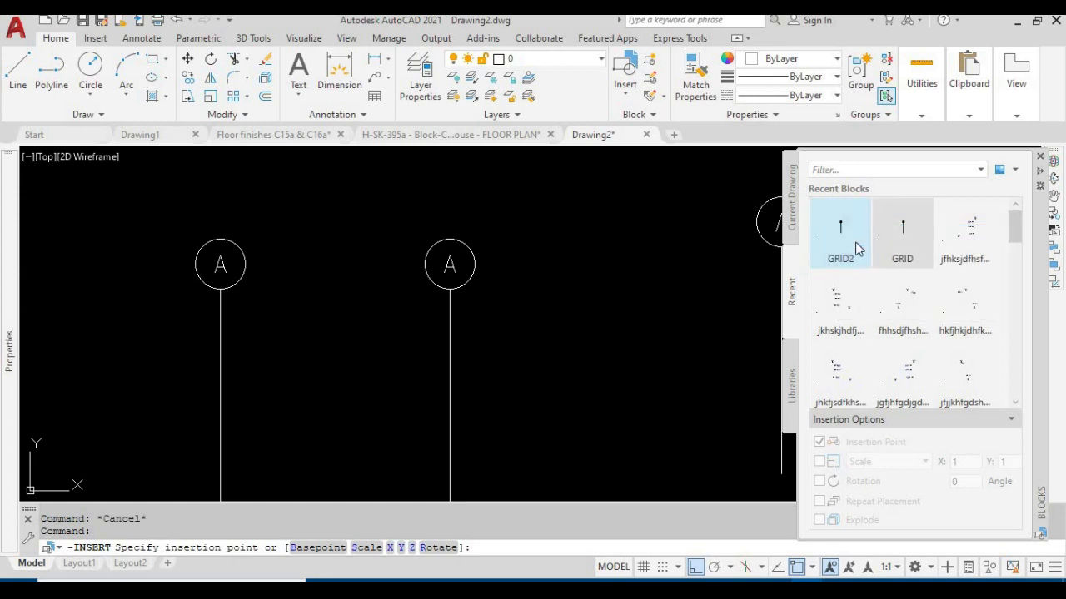
click(576, 282)
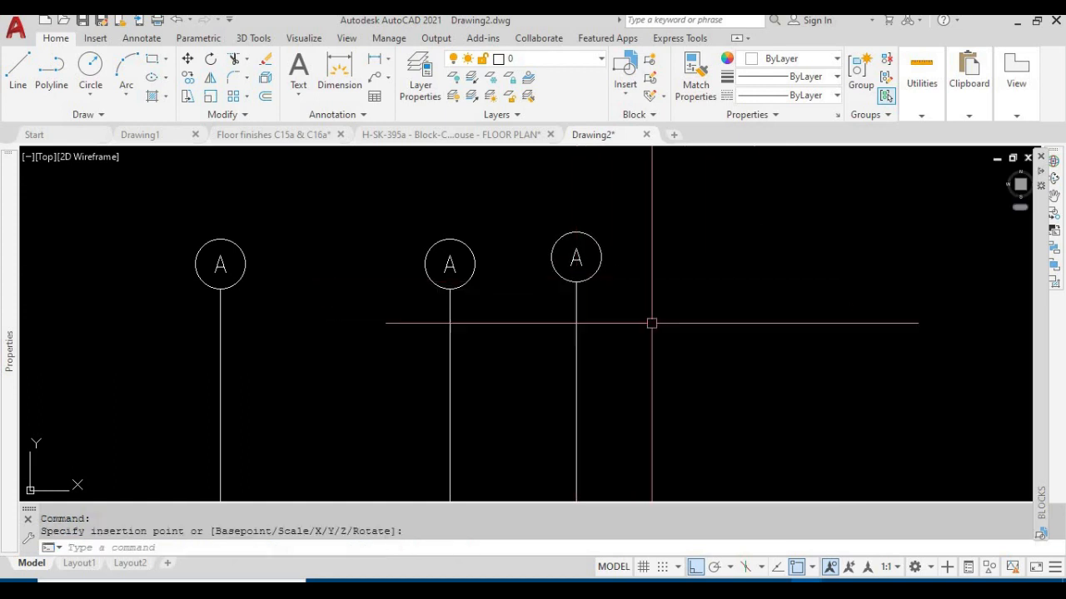
Check whether the inserted GRID2 bubble can be selected as one single object
click(576, 310)
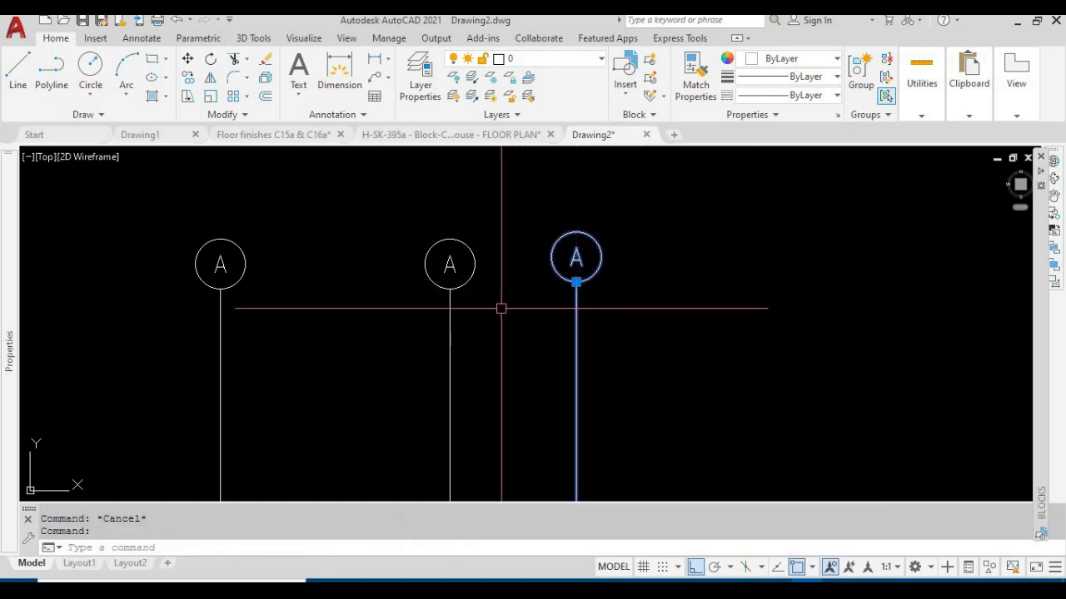
key(Escape)
click(658, 341)
key(Escape)
click(658, 366)
click(550, 309)
key(Escape)
click(706, 367)
click(577, 276)
key(Escape)
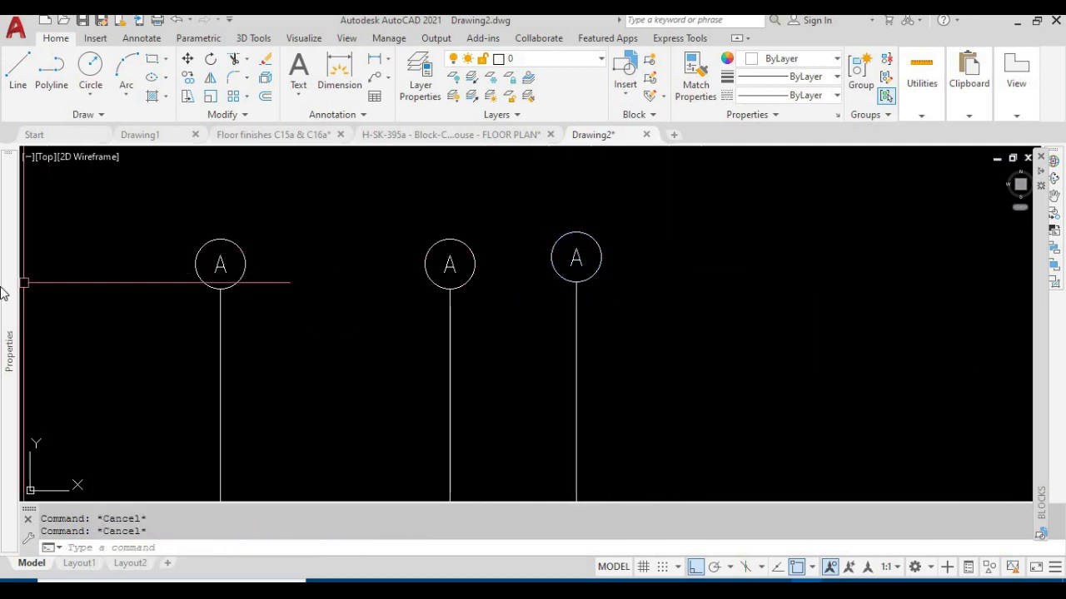
Compare the object type and block name of the three grid bubbles in their properties
mouse_move(7, 291)
click(587, 328)
click(499, 235)
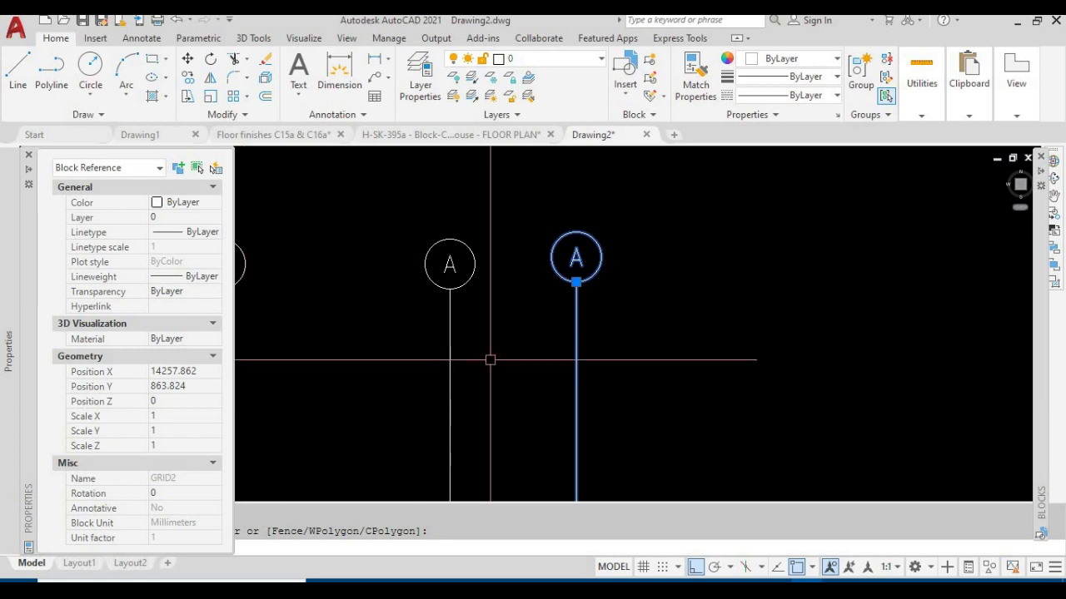
key(Escape)
scroll(404, 312, down, 4)
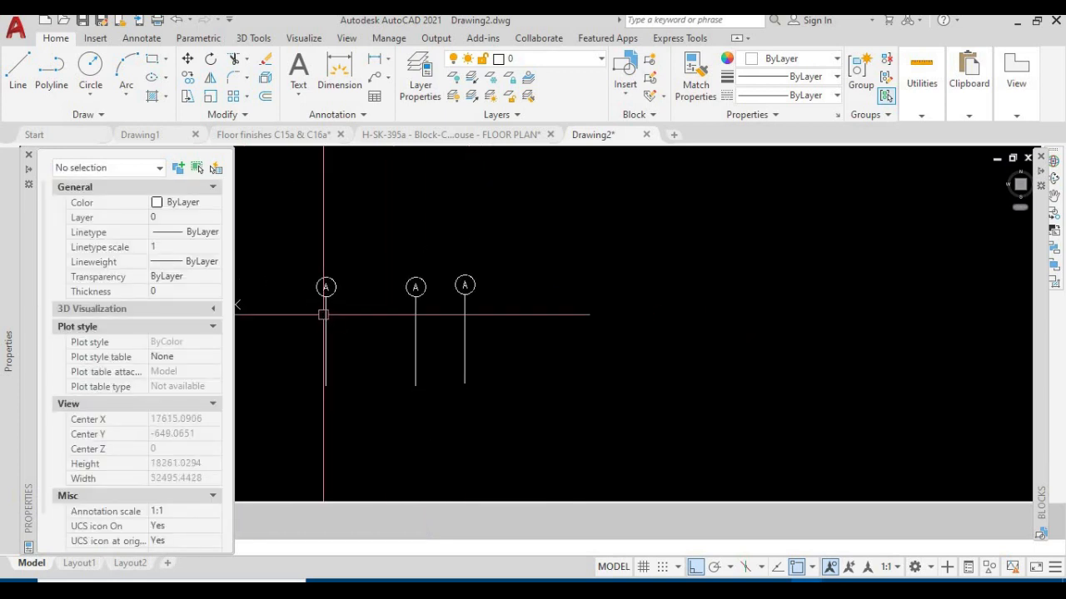
click(324, 309)
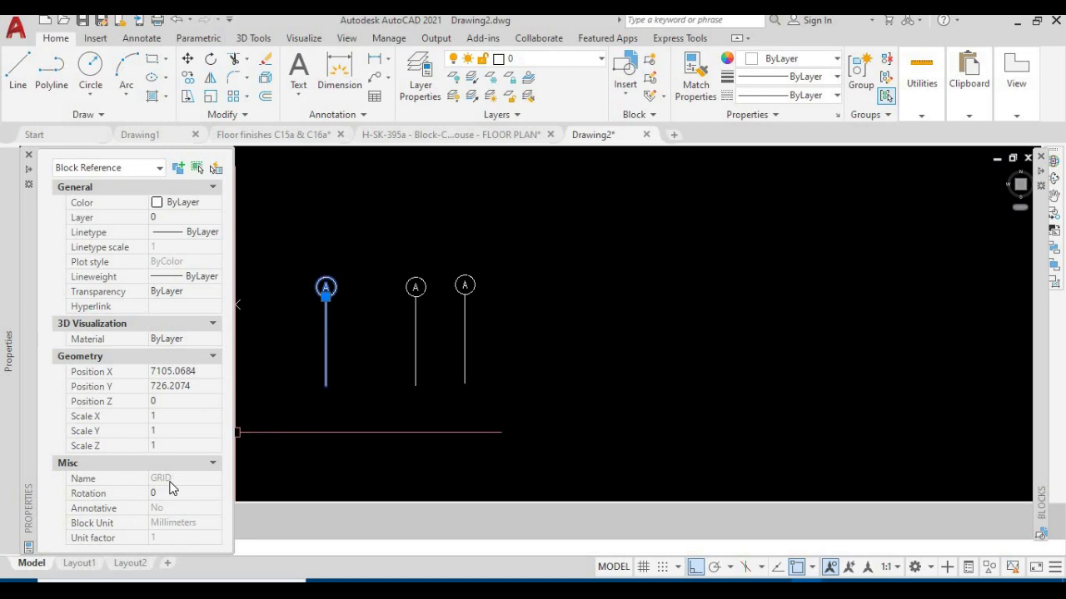
key(Escape)
click(464, 285)
key(Escape)
click(416, 285)
key(Escape)
Check whether the middle grid bubble still consists of separate objects by selecting it with a crossing window
scroll(434, 313, up, 4)
scroll(434, 313, down, 4)
middle_drag(442, 368, 467, 349)
click(457, 340)
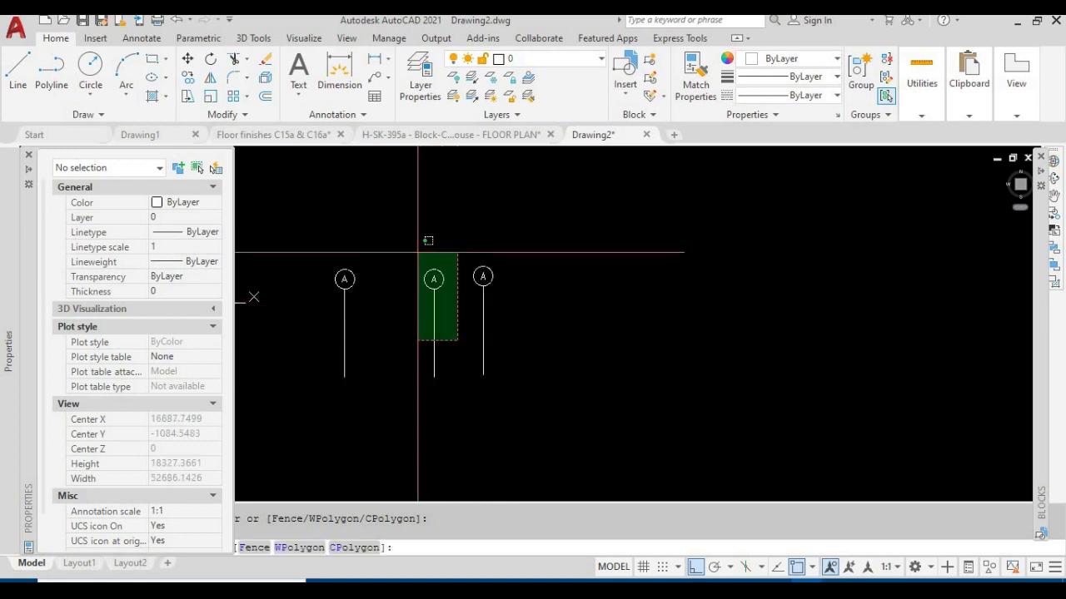
click(417, 248)
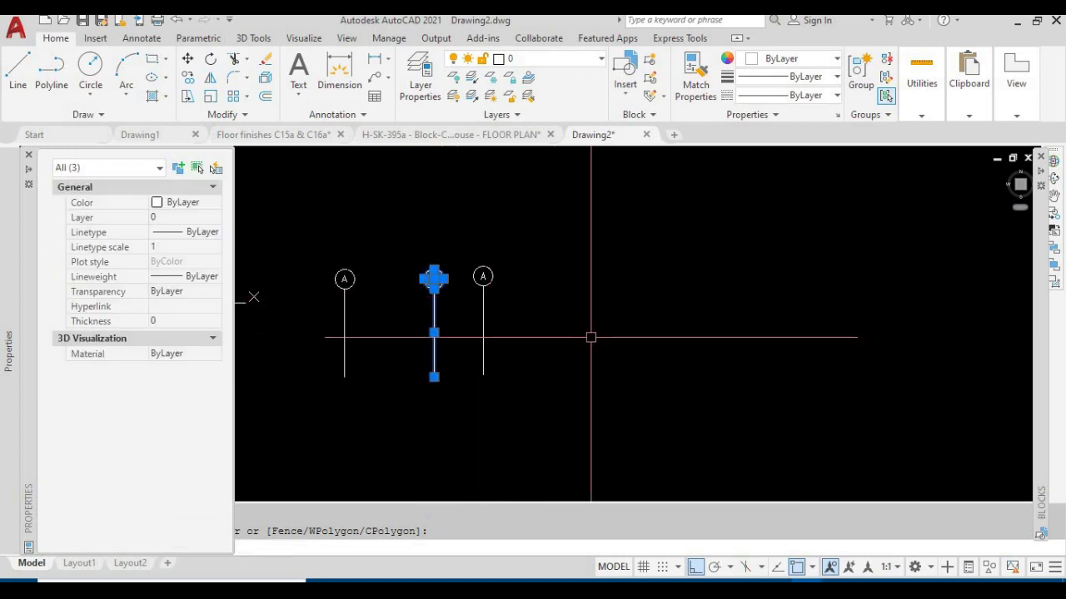
key(Escape)
scroll(421, 299, up, 3)
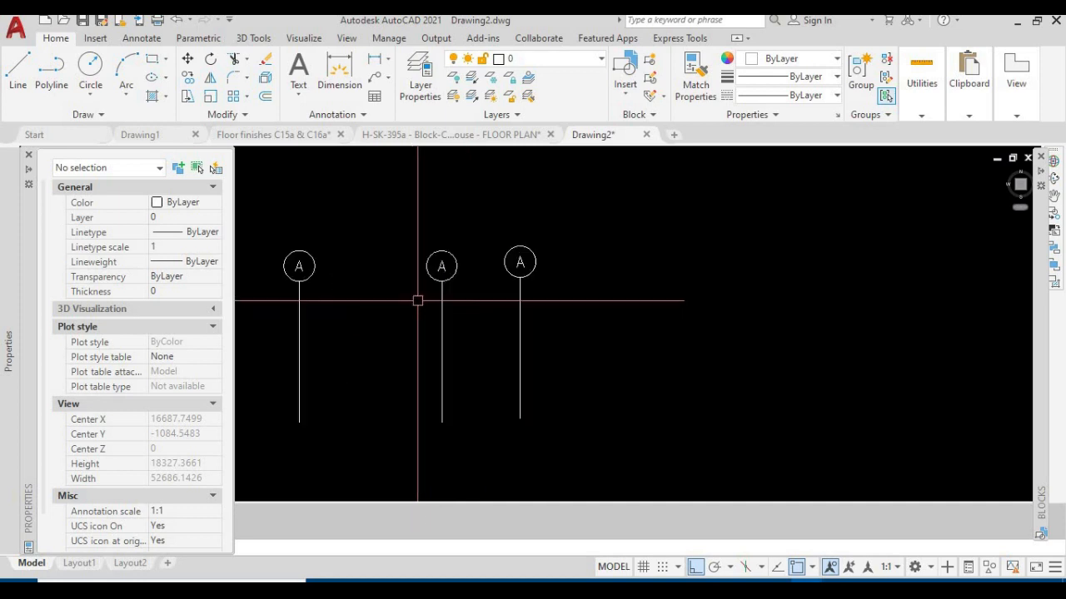
Move the middle bubble's circle, letter and line horizontally to the far side of the inserted GRID2 bubble
text(m)
key(space)
click(469, 355)
click(396, 262)
key(space)
click(394, 305)
click(674, 327)
middle_drag(639, 326, 446, 321)
Change the letter in the moved grid bubble to B
scroll(532, 265, up, 4)
double_click(526, 263)
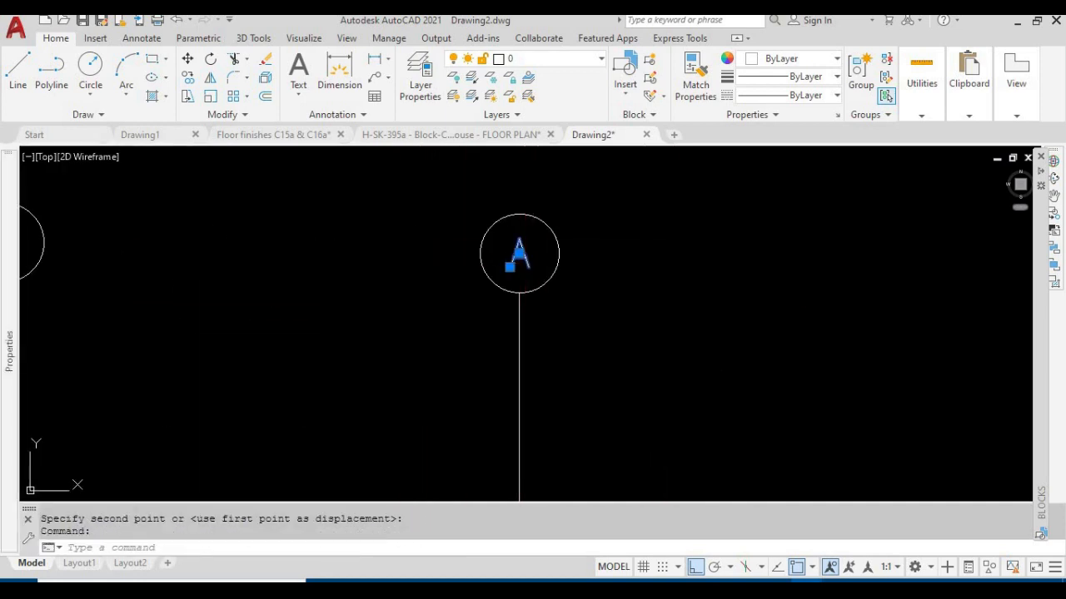
text(B)
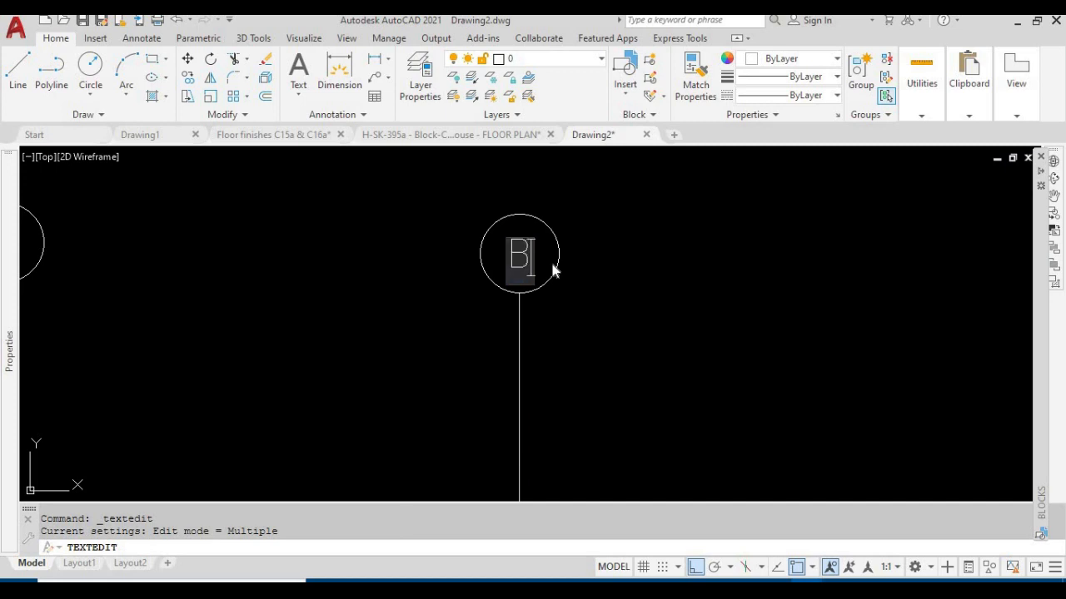
click(619, 291)
key(Escape)
Start a block definition named GRID3 with the Convert to block option for its objects
scroll(586, 299, down, 4)
middle_drag(630, 338, 522, 339)
scroll(534, 327, down, 2)
click(482, 317)
key(Escape)
key(Escape)
text(B)
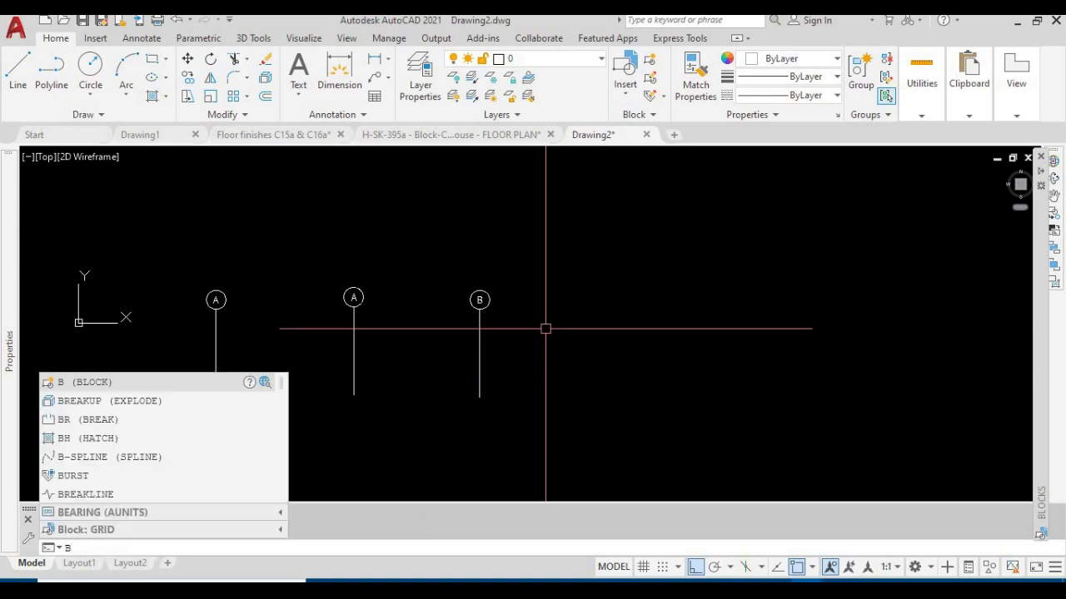
key(Return)
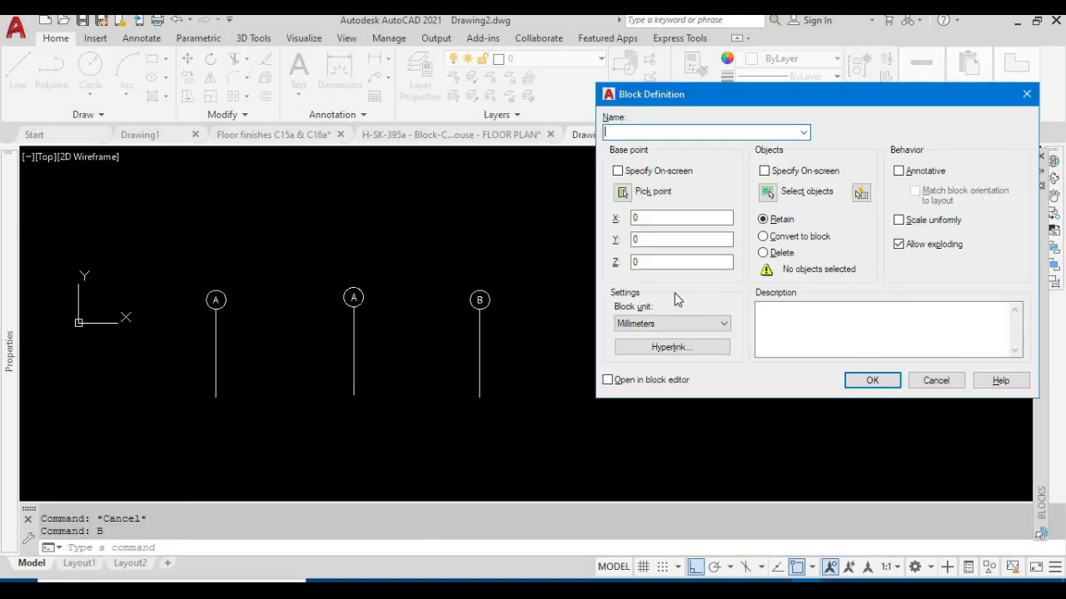
click(764, 236)
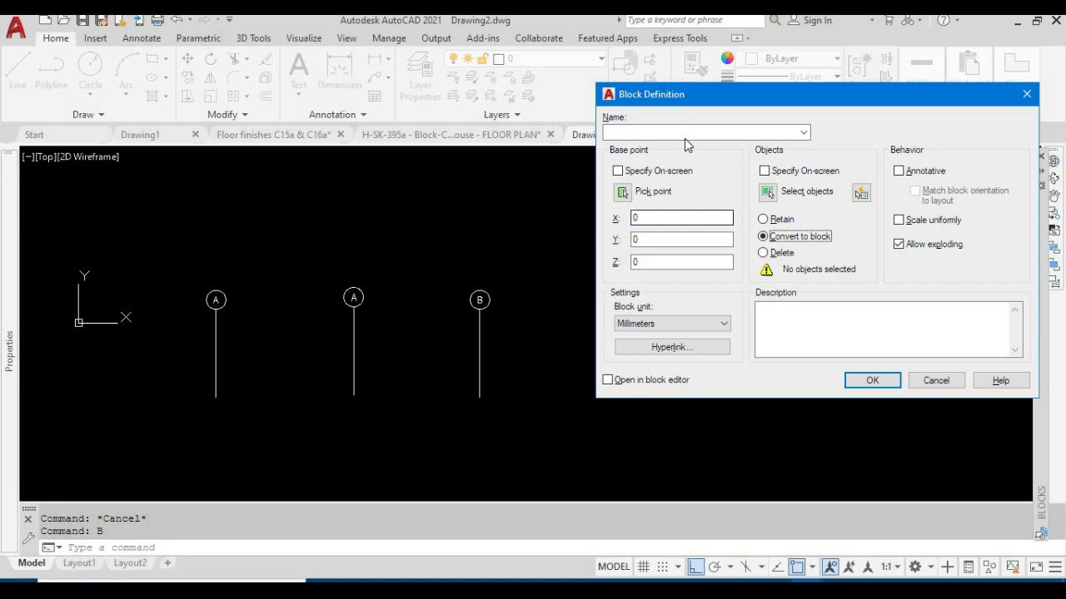
click(654, 134)
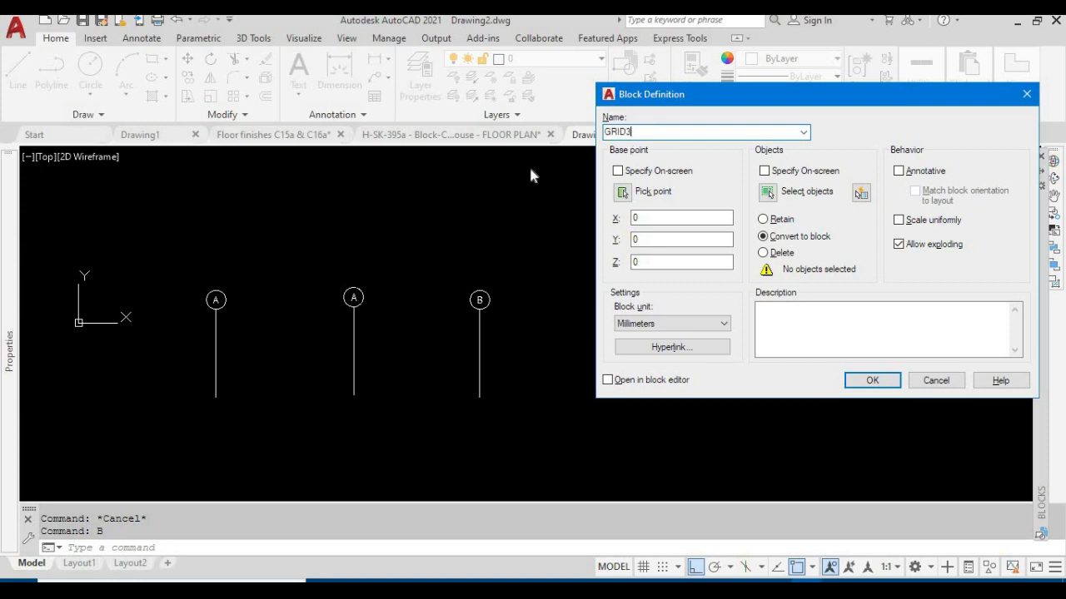
Set GRID3's base point at the lowest point of bubble B's circle and choose its circle, letter and line as the objects
click(623, 193)
scroll(480, 307, up, 2)
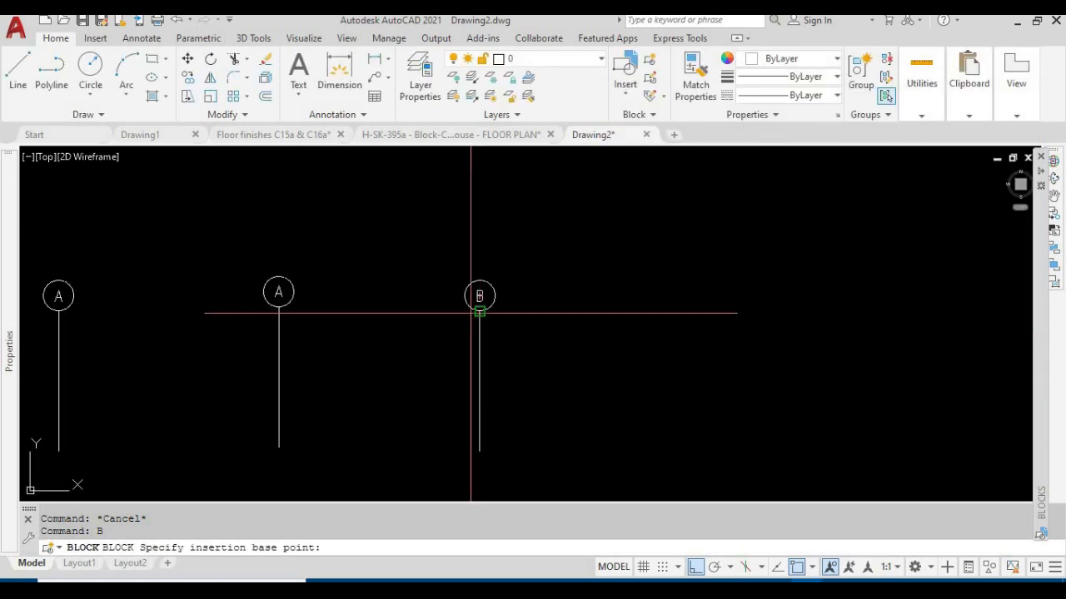
click(479, 310)
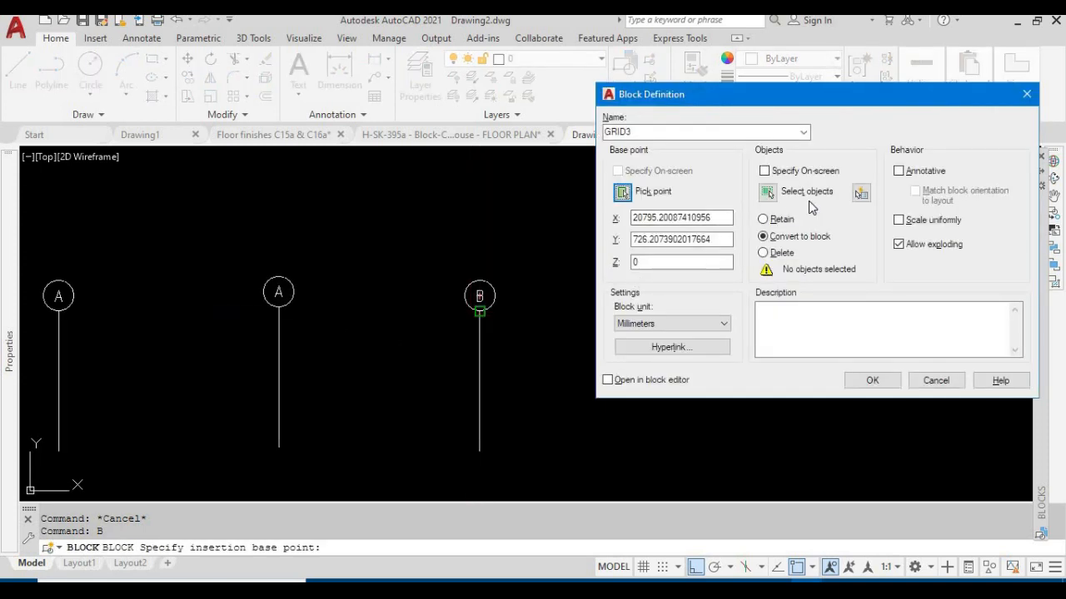
click(767, 193)
click(509, 257)
click(389, 367)
key(Return)
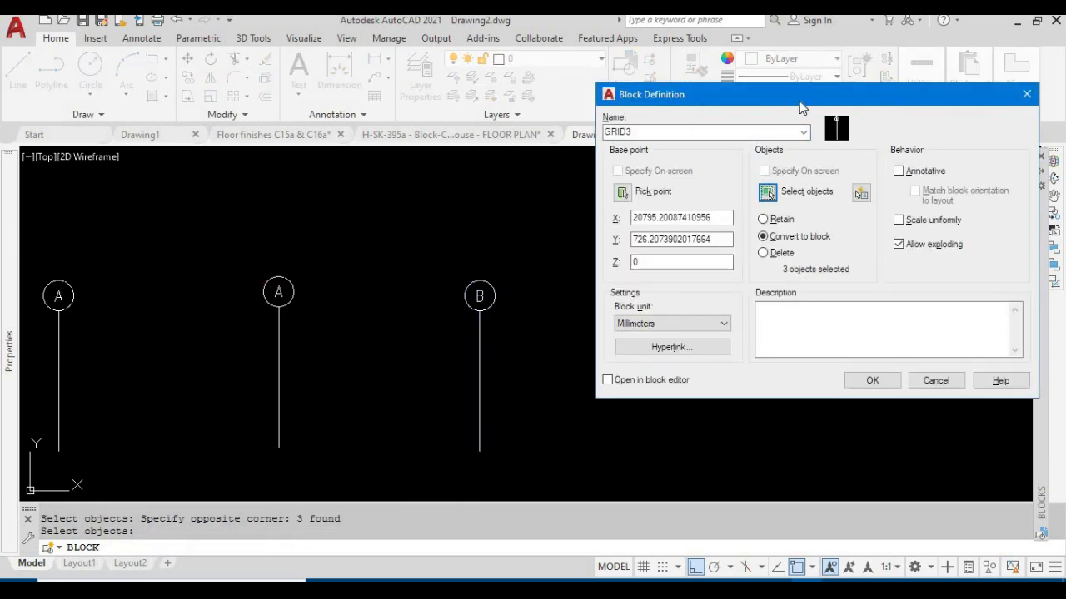
Turn off Allow exploding for GRID3 and create the block
drag(729, 91, 664, 66)
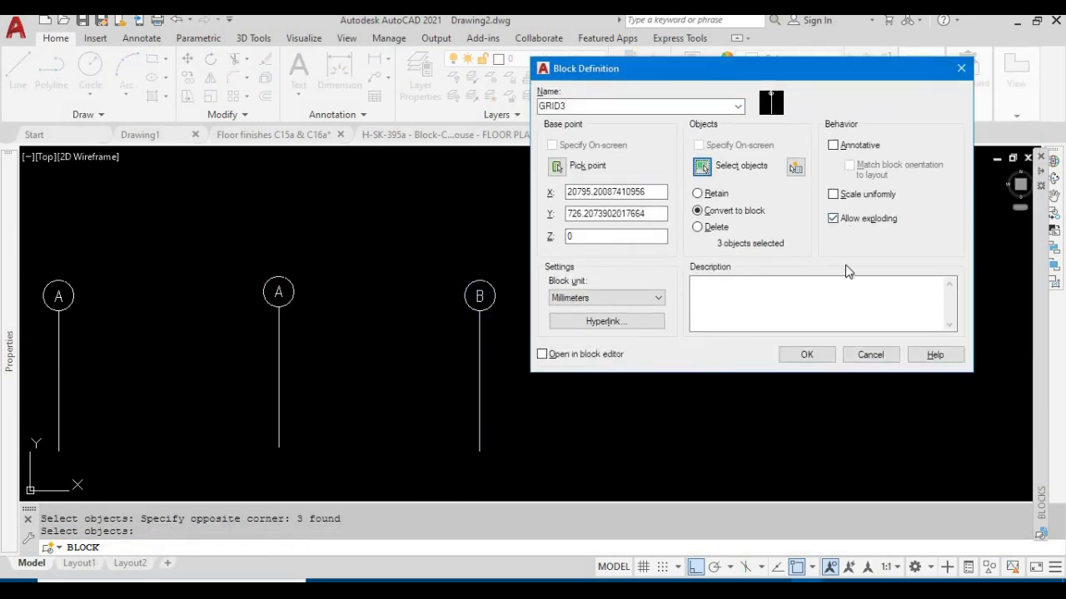
click(833, 219)
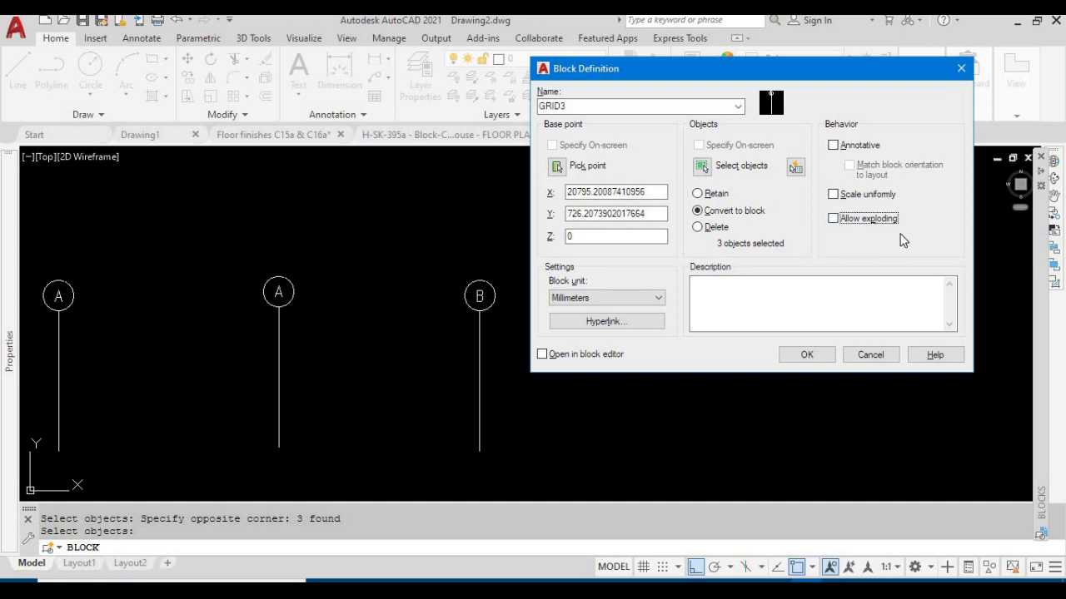
click(806, 355)
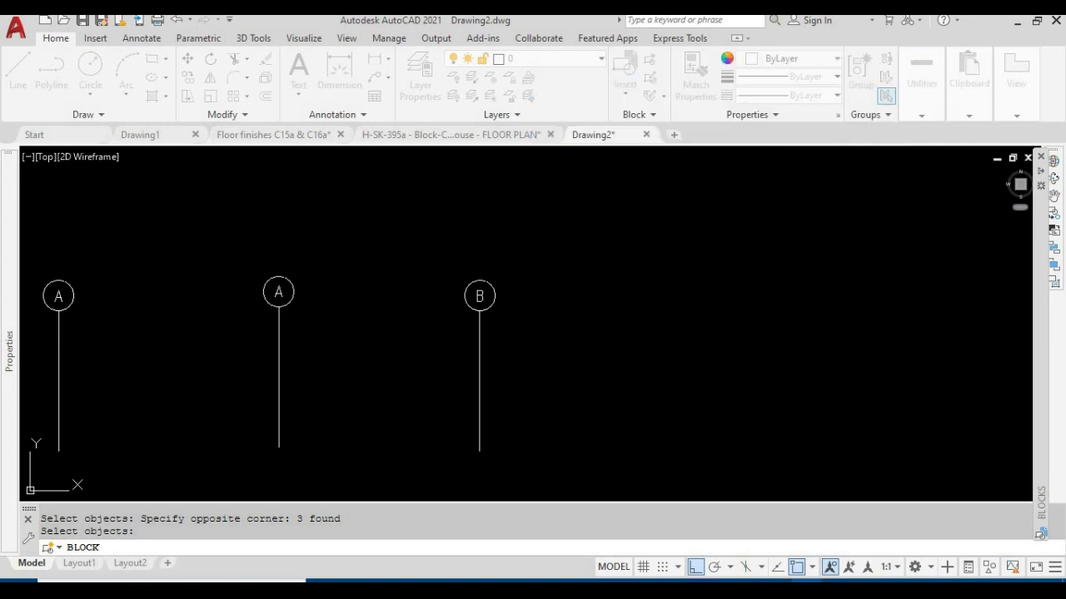
Check whether grid bubble B is selected as a single block
middle_drag(578, 372, 643, 360)
click(545, 321)
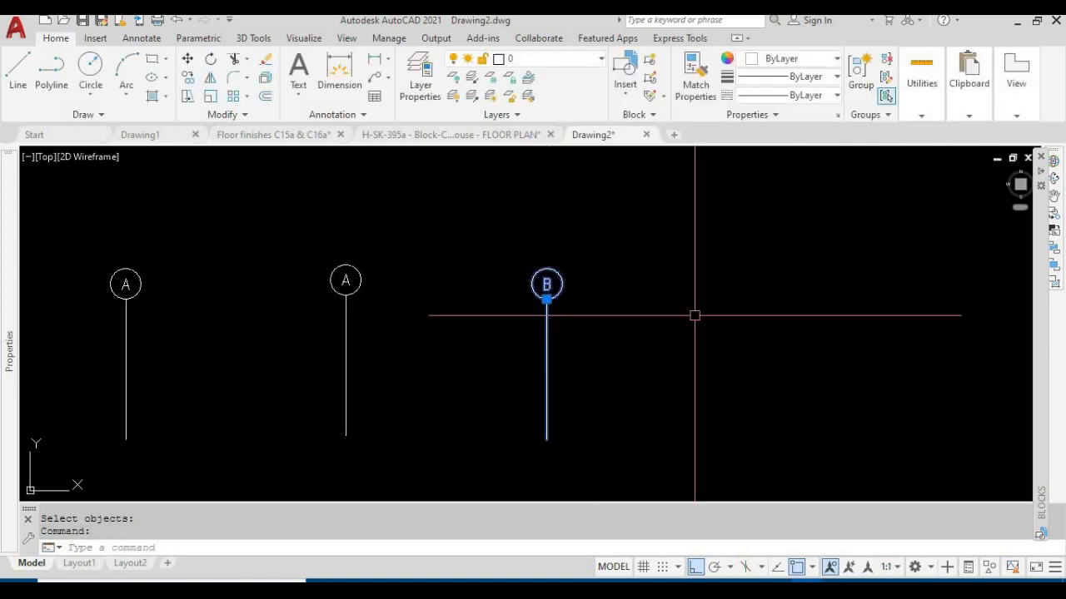
middle_drag(698, 316, 745, 345)
mouse_move(5, 414)
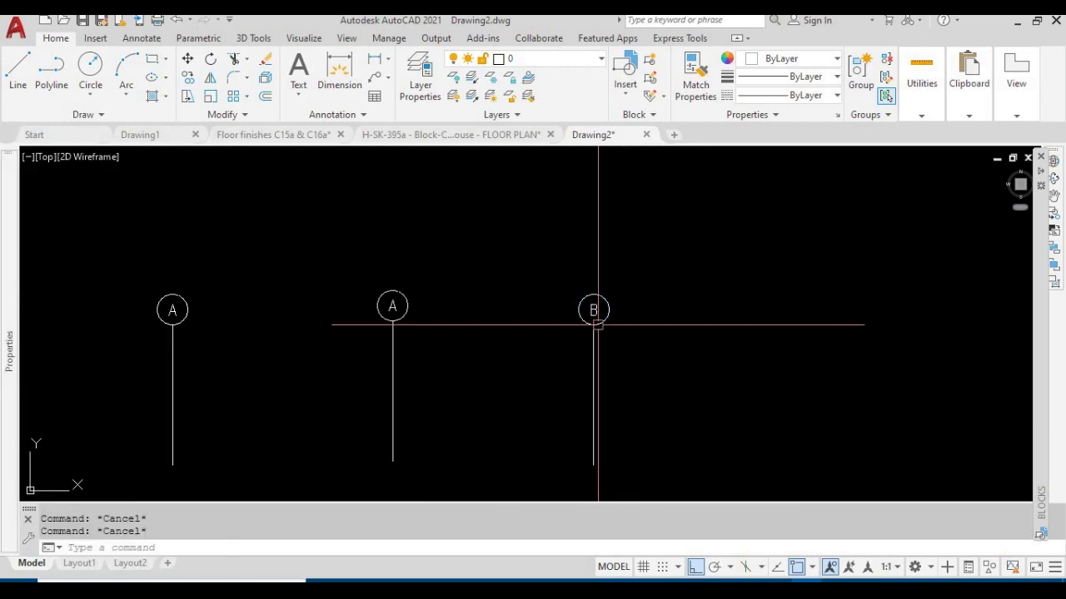
Try to explode the GRID3 block of grid bubble B
scroll(599, 358, up, 6)
key(Escape)
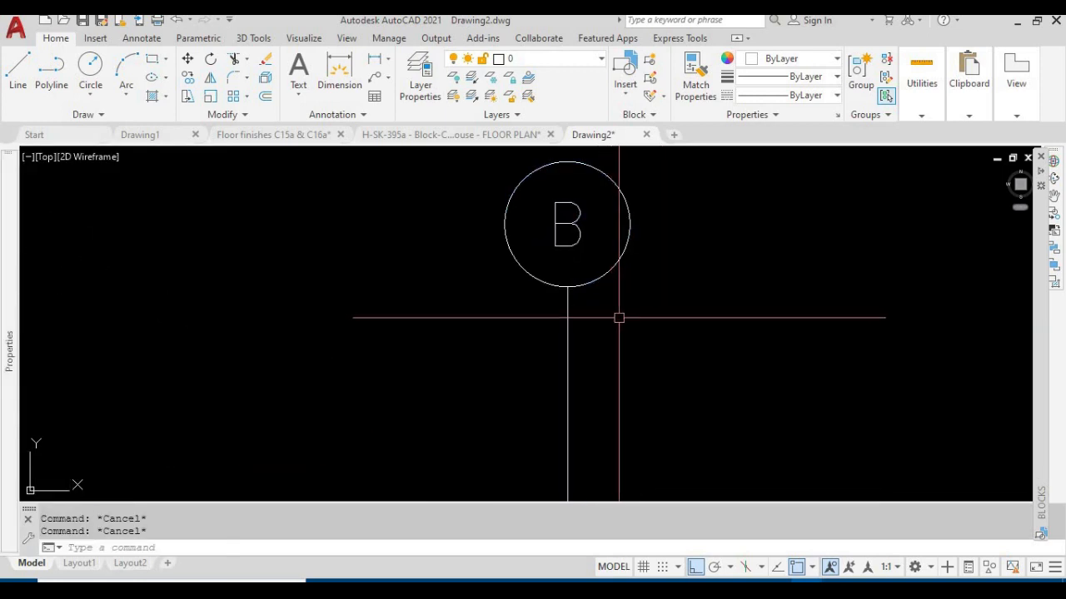
key(Escape)
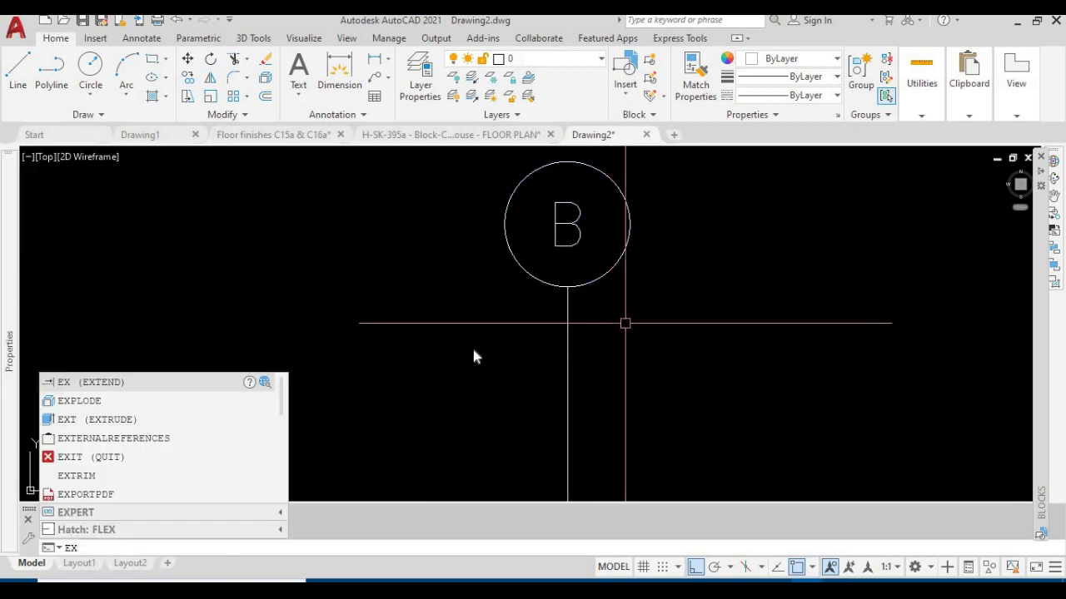
text(EX)
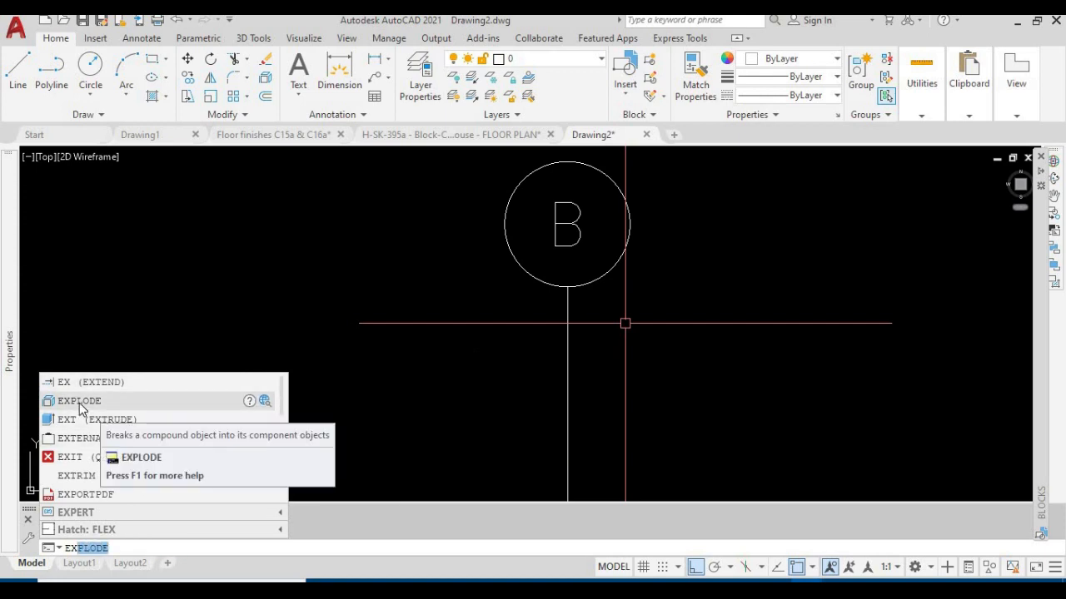
click(83, 401)
click(569, 289)
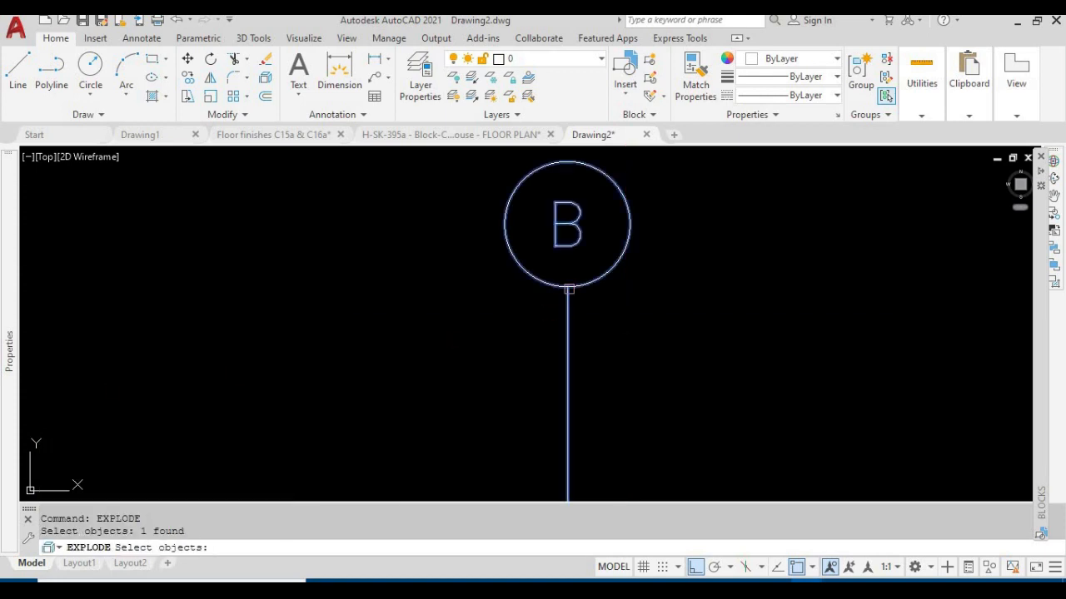
key(Return)
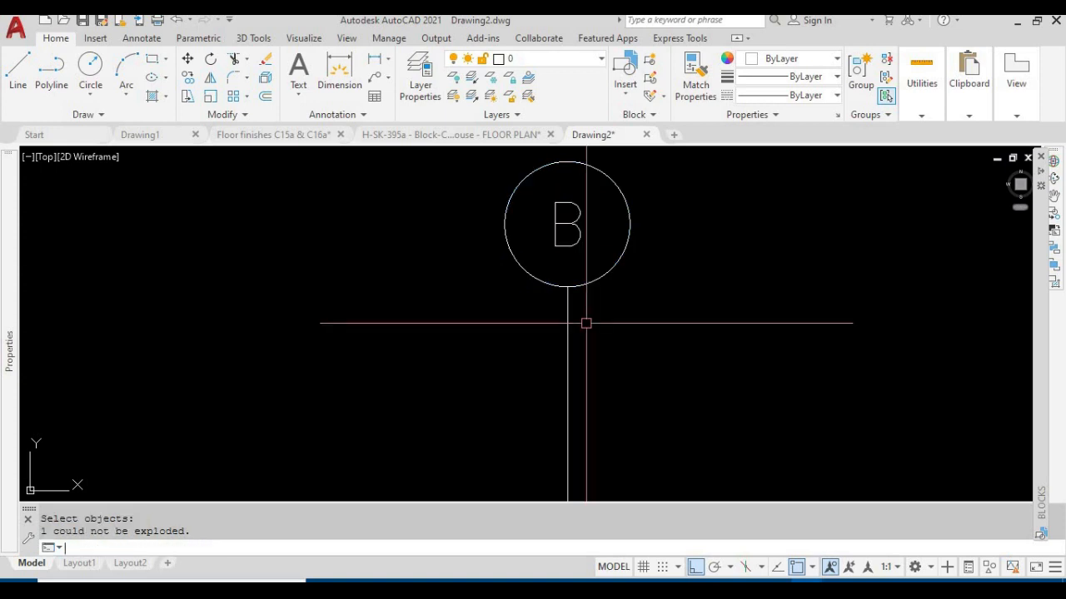
mouse_move(9, 350)
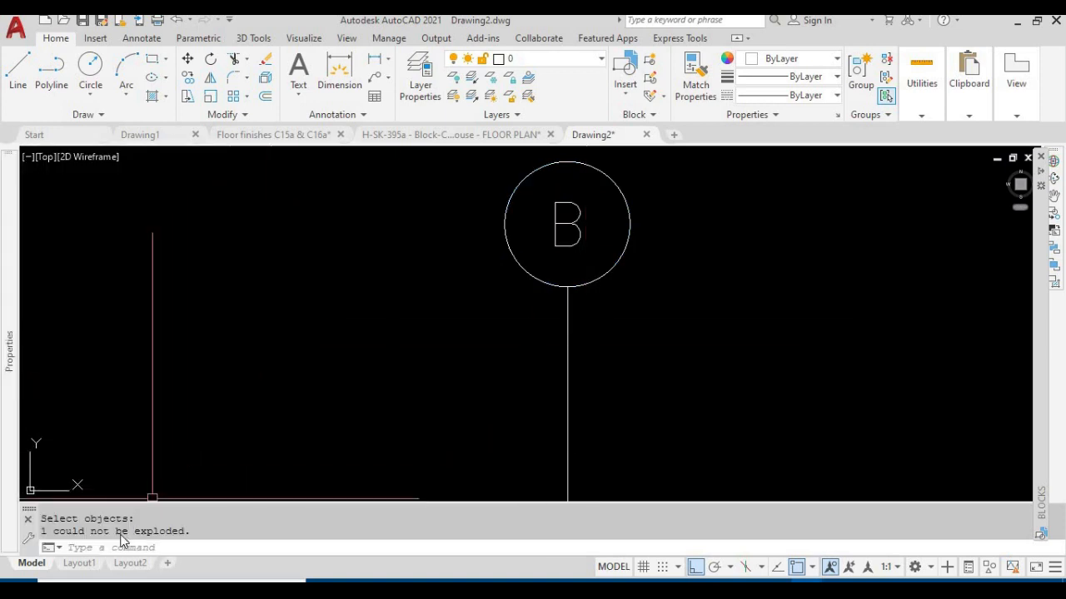
Check whether the middle grid bubble A is selected as a single block
scroll(630, 341, down, 4)
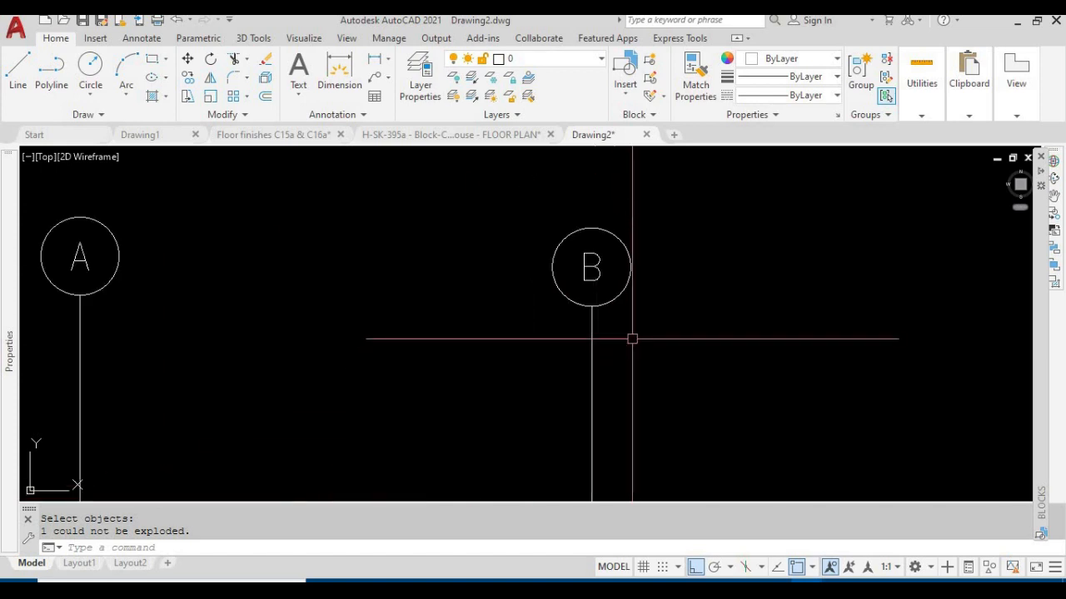
middle_drag(395, 366, 545, 315)
click(427, 309)
key(Escape)
click(444, 303)
click(428, 301)
key(Escape)
click(445, 298)
click(429, 297)
key(Escape)
Explode the block of the middle grid bubble A
text(x)
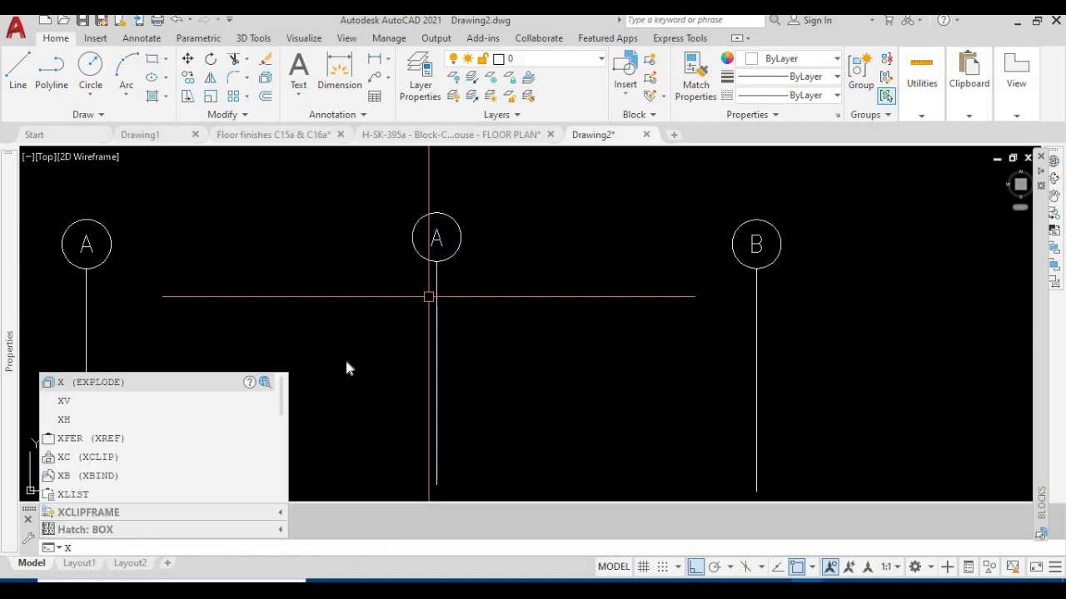
click(100, 382)
click(429, 279)
click(442, 295)
click(433, 294)
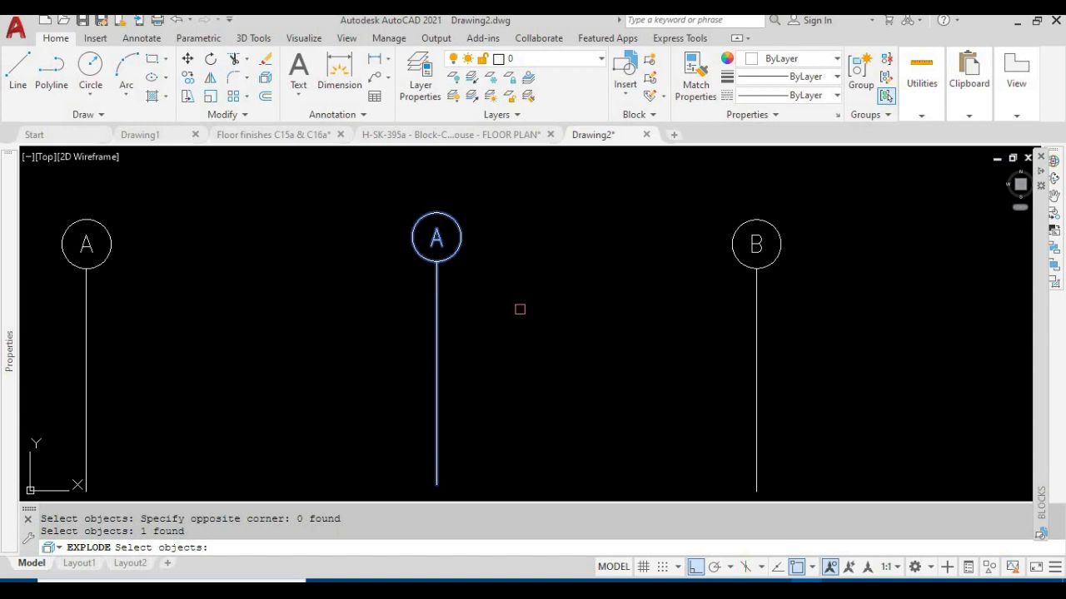
key(Return)
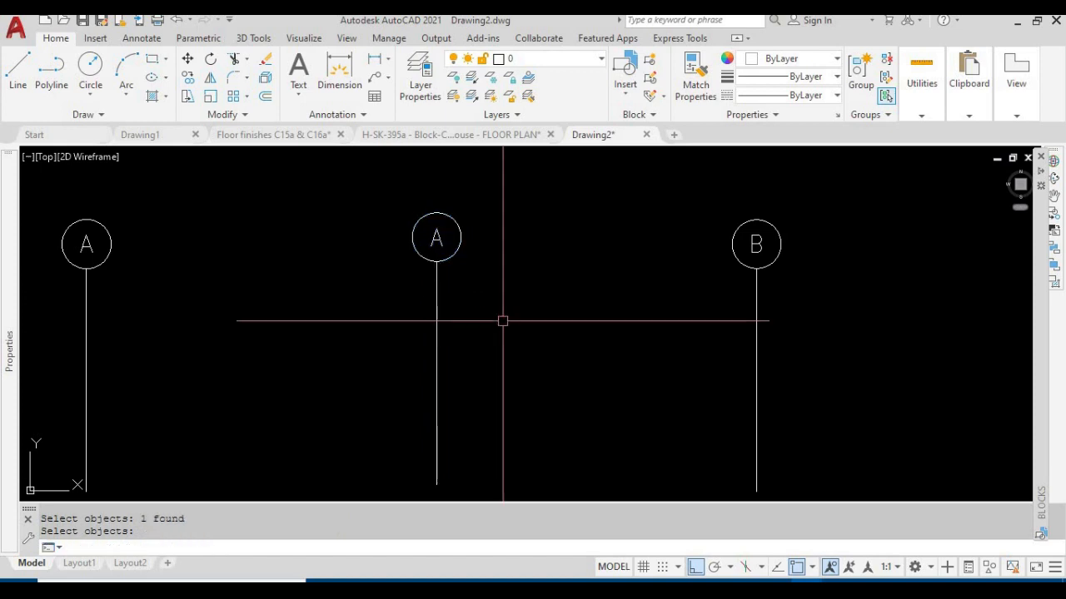
key(Return)
Check whether the circle, line and letter of the exploded middle bubble A can be selected separately
click(453, 254)
click(444, 288)
click(414, 298)
key(Escape)
click(447, 247)
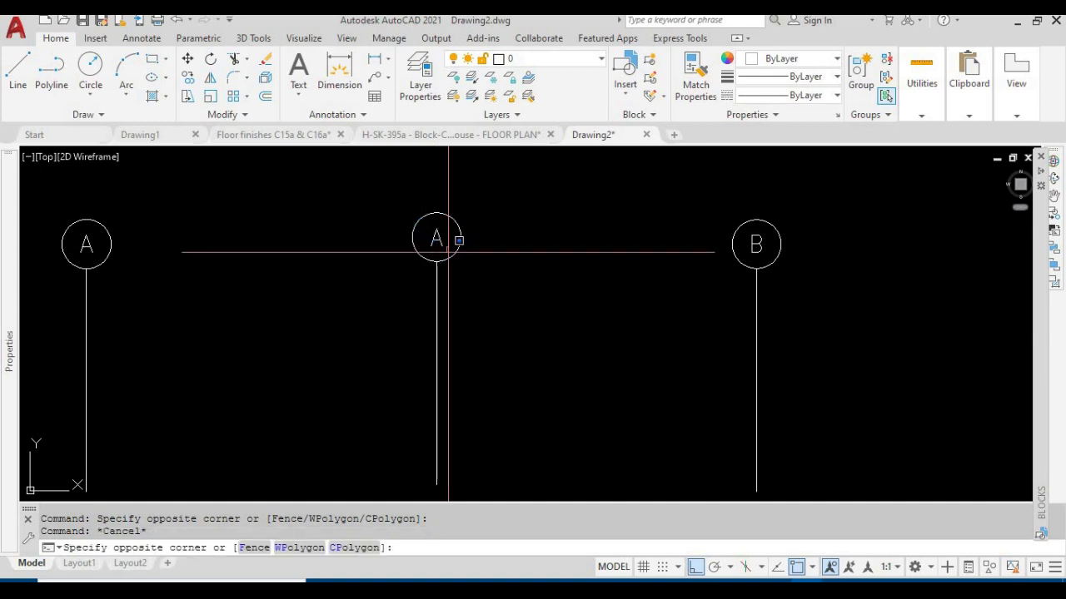
key(Escape)
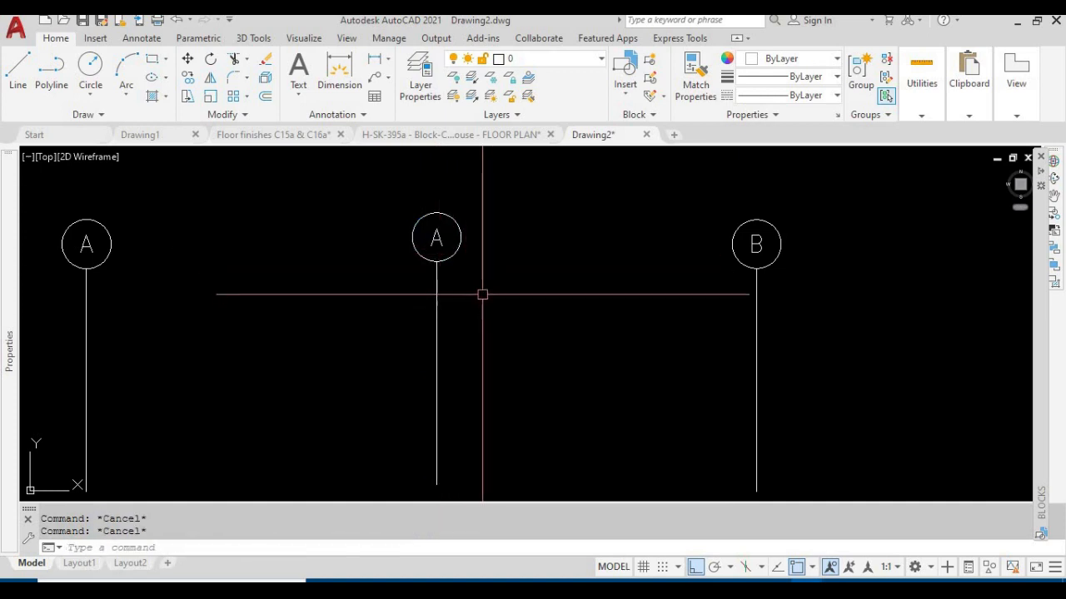
Undo the explosion of the middle grid bubble A
text(u)
key(Return)
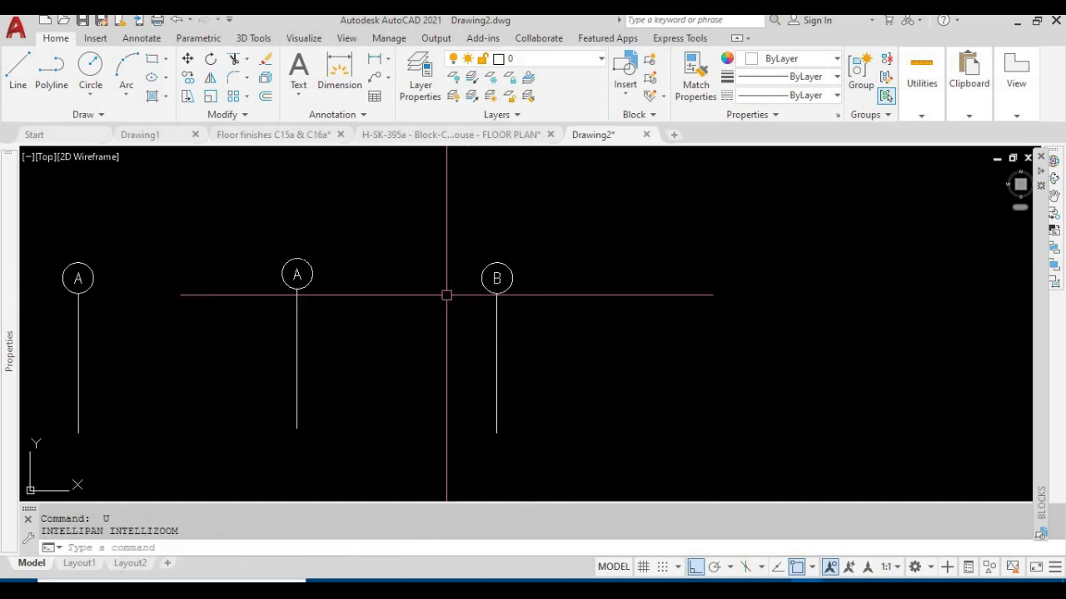
key(Escape)
Move the middle grid bubble A horizontally closer to the first grid bubble A
scroll(260, 322, down, 2)
key(Escape)
text(m)
key(Return)
click(311, 337)
click(240, 264)
key(Return)
click(338, 228)
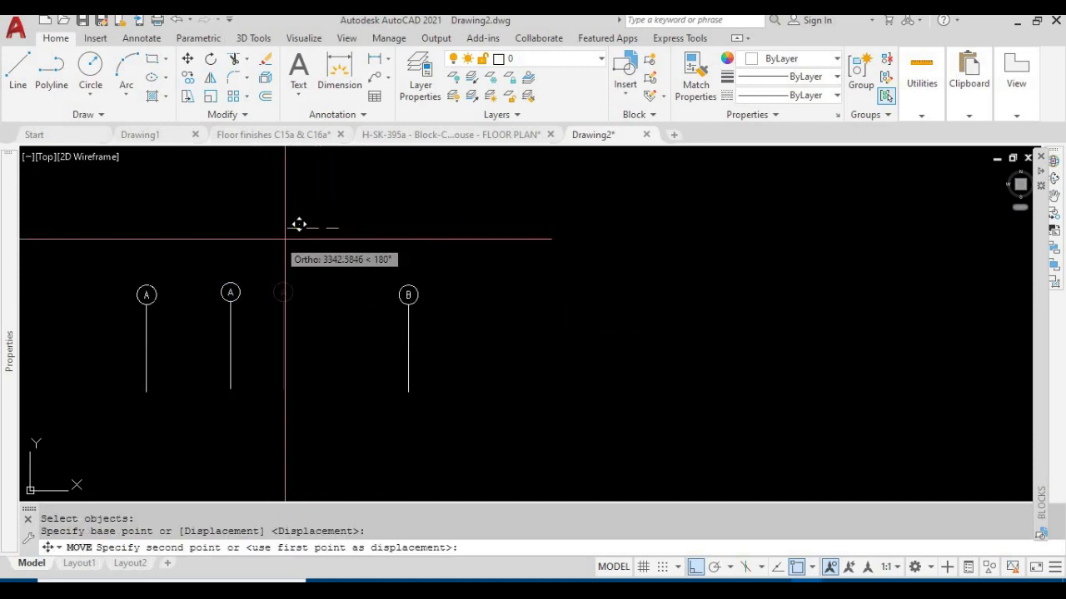
click(262, 241)
key(Escape)
Move grid bubble B horizontally next to the middle bubble A so the three bubbles are roughly evenly spaced
text(m)
key(Return)
click(484, 361)
click(365, 256)
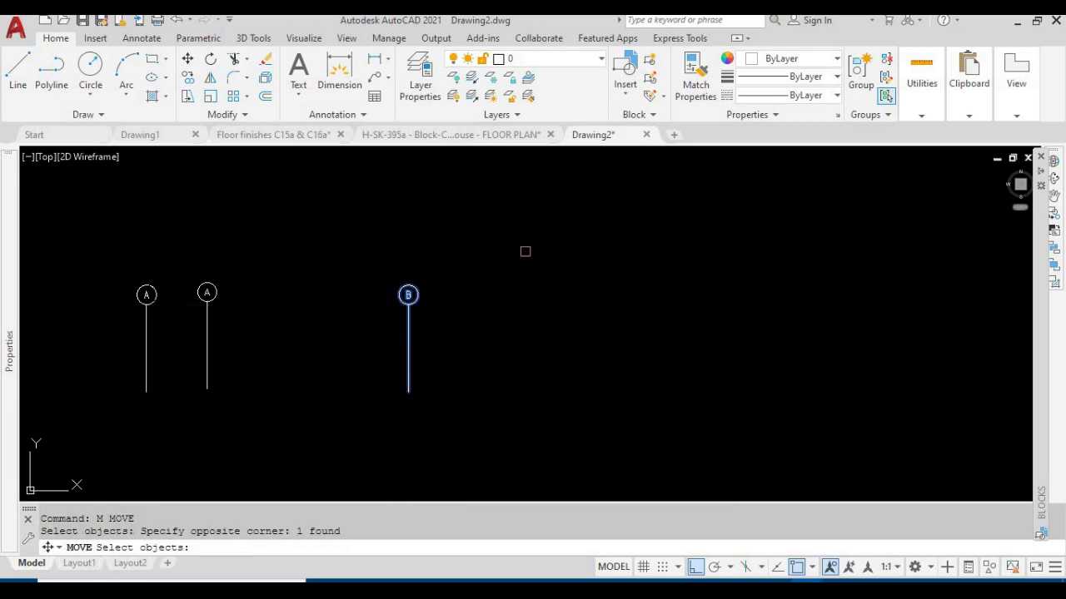
key(Return)
click(554, 239)
click(412, 239)
Check how the relocated grid bubble B is selected, then clear the selection
middle_drag(381, 333, 444, 329)
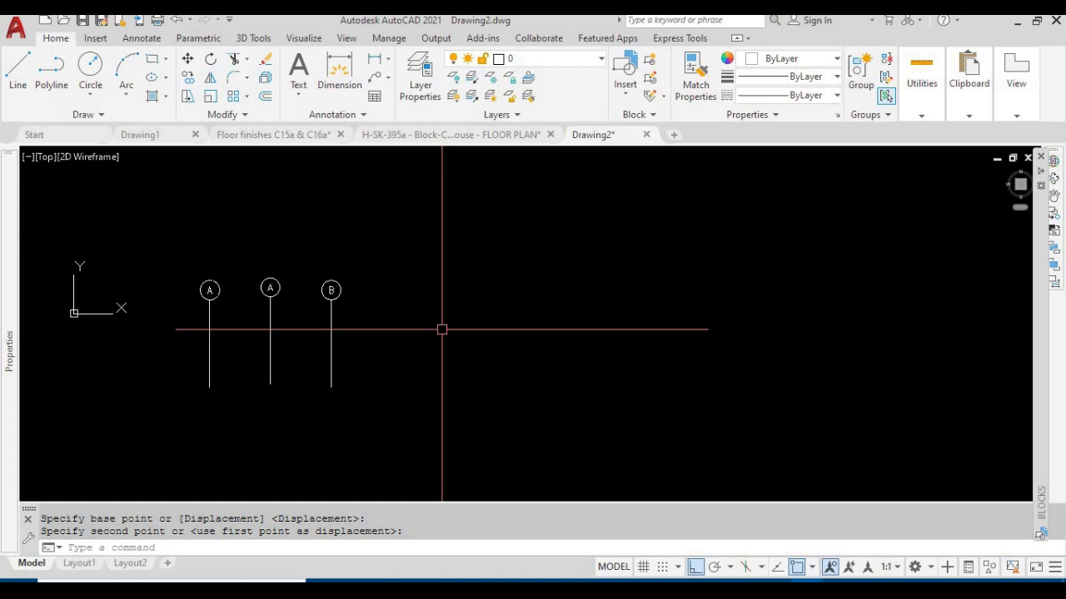
scroll(437, 246, down, 2)
middle_drag(463, 253, 528, 241)
scroll(436, 280, up, 4)
click(446, 275)
click(412, 272)
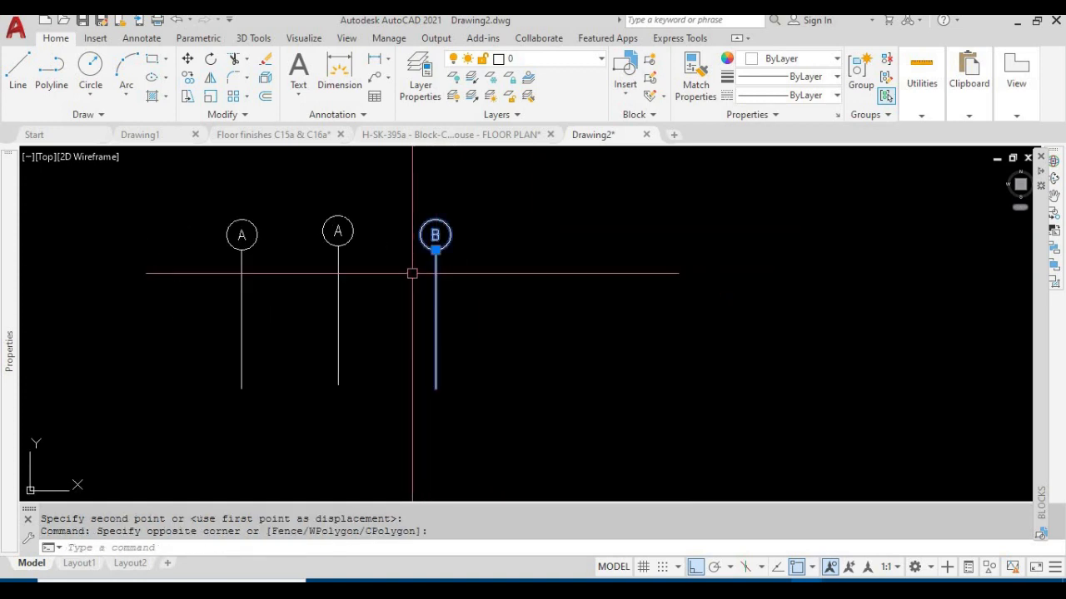
key(Escape)
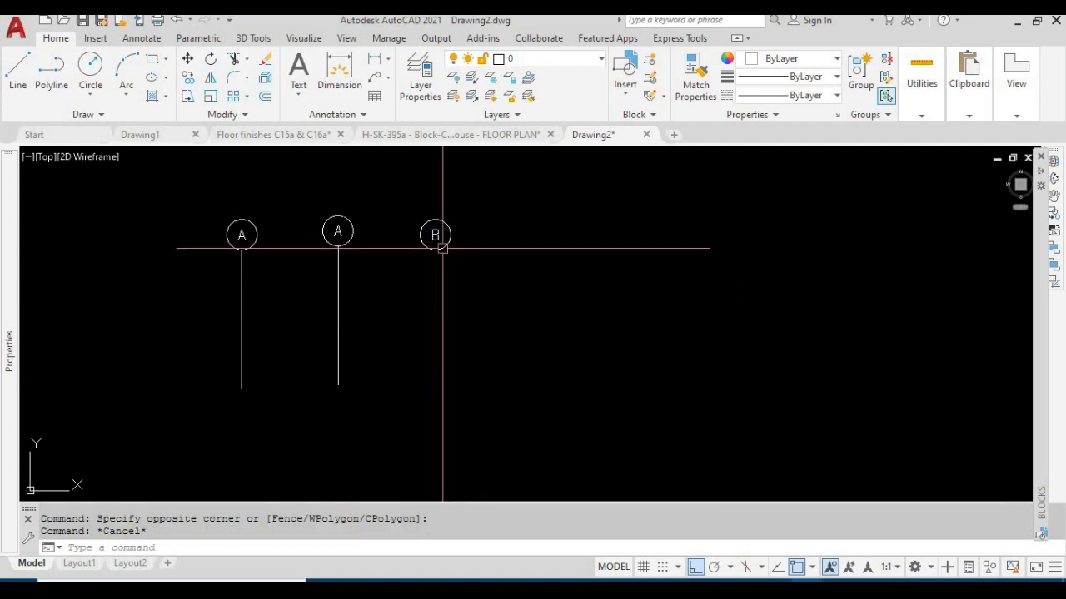
Select grid bubble B and keep the Properties palette permanently open beside the drawing
middle_drag(383, 279, 452, 303)
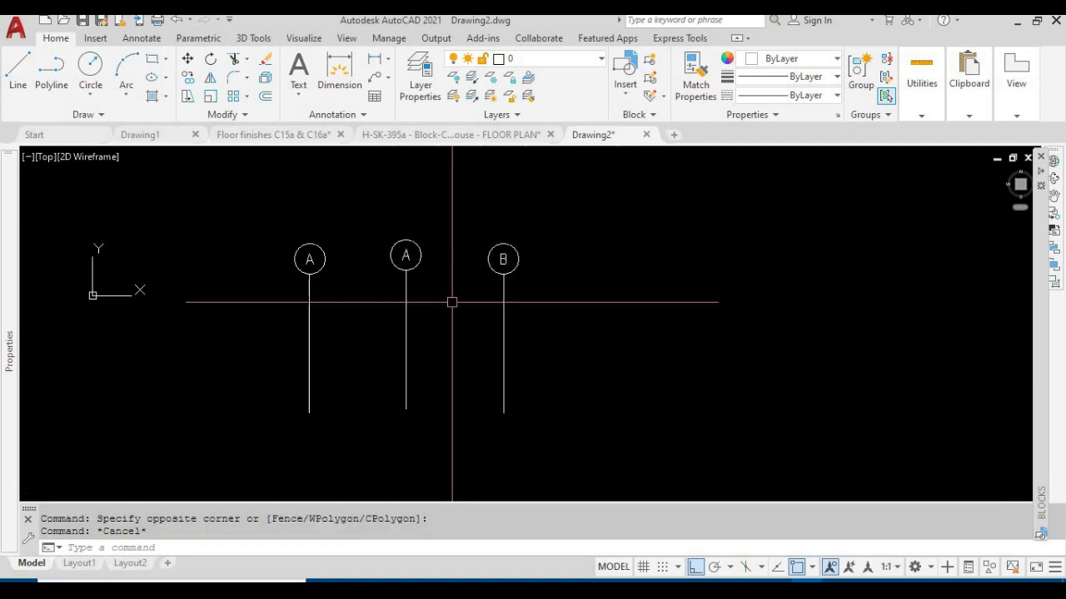
click(503, 287)
mouse_move(4, 327)
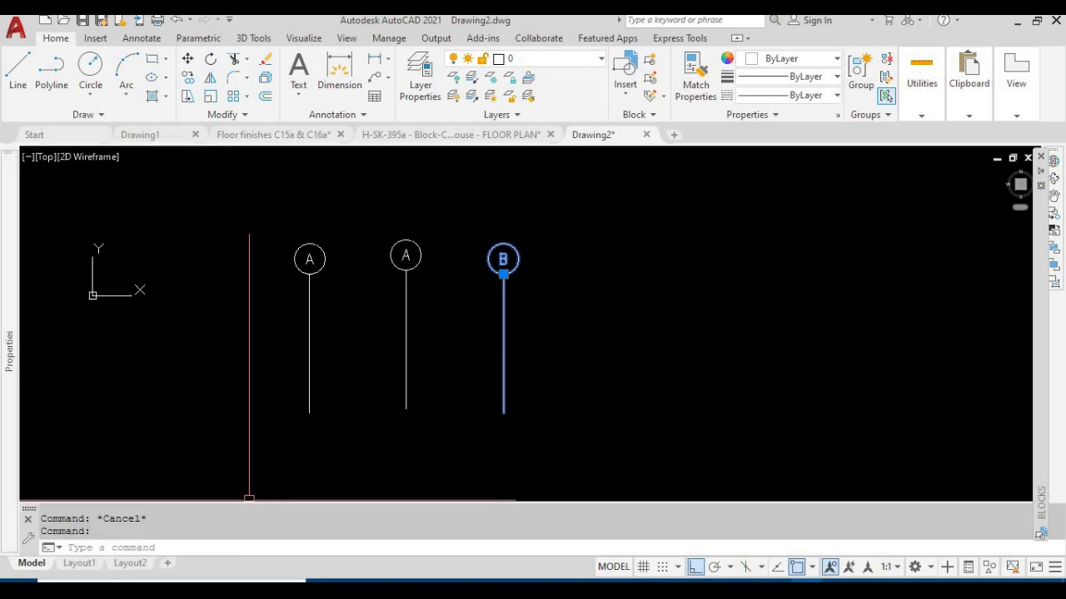
mouse_move(13, 369)
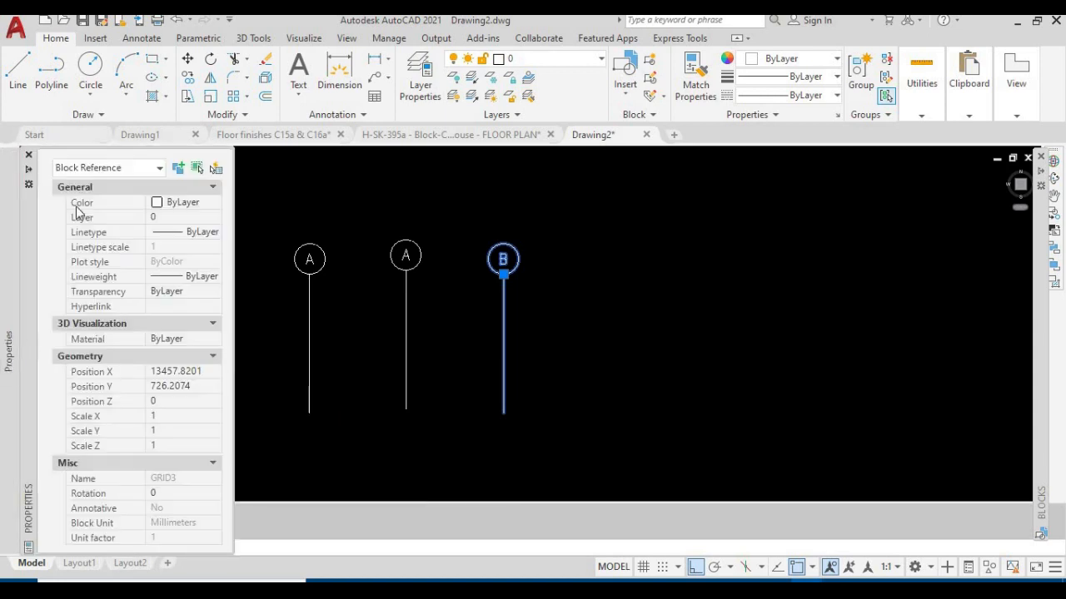
click(28, 172)
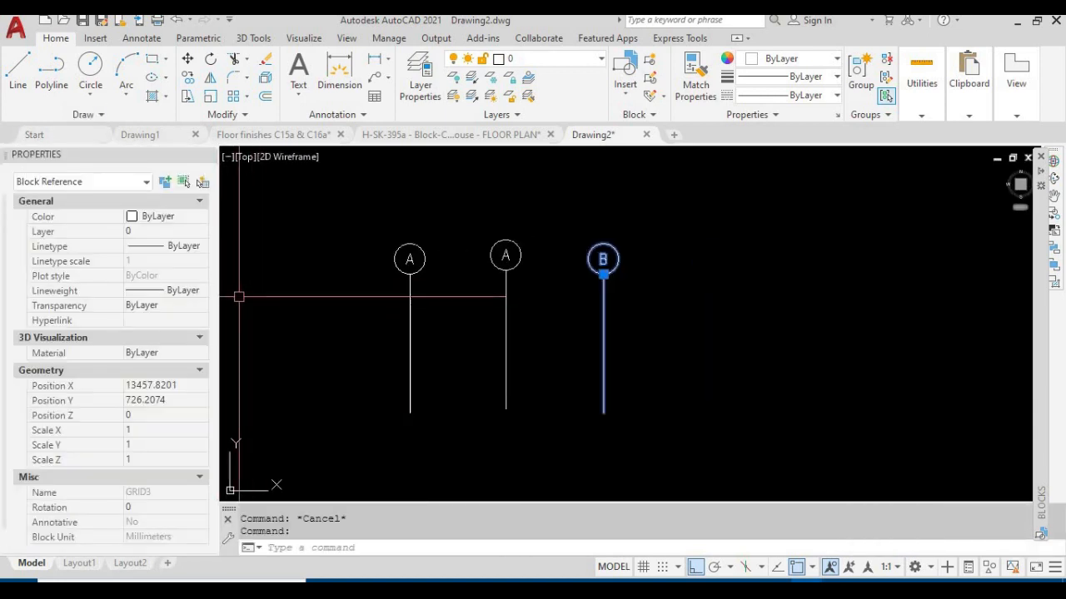
Clear the selection and narrow the docked Properties palette to give the drawing more room
click(230, 268)
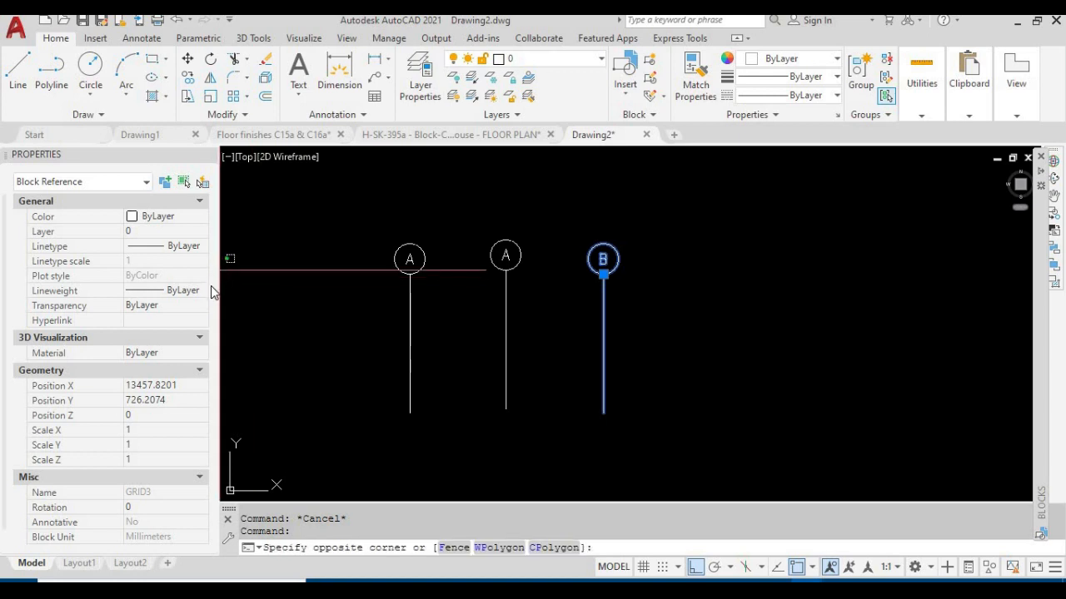
drag(221, 273, 280, 274)
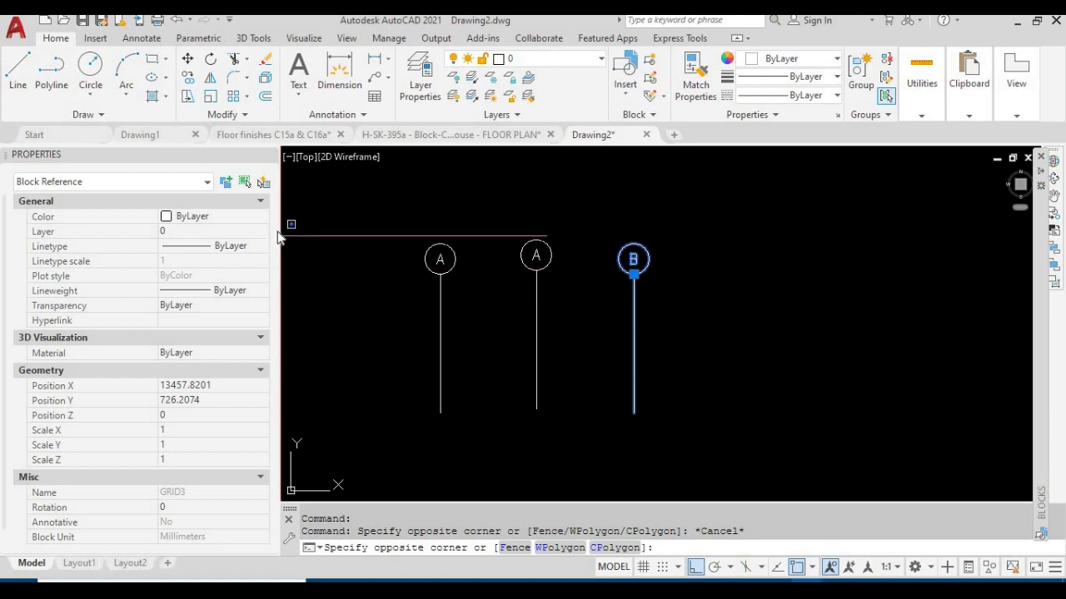
key(Escape)
key(Escape)
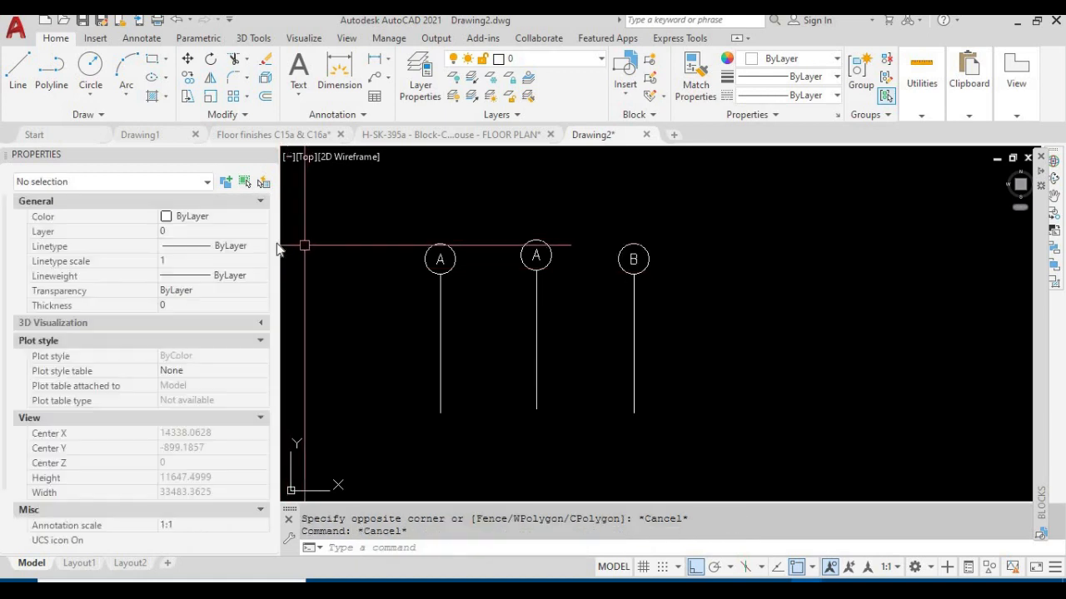
click(283, 243)
key(Escape)
key(Escape)
drag(281, 232, 204, 234)
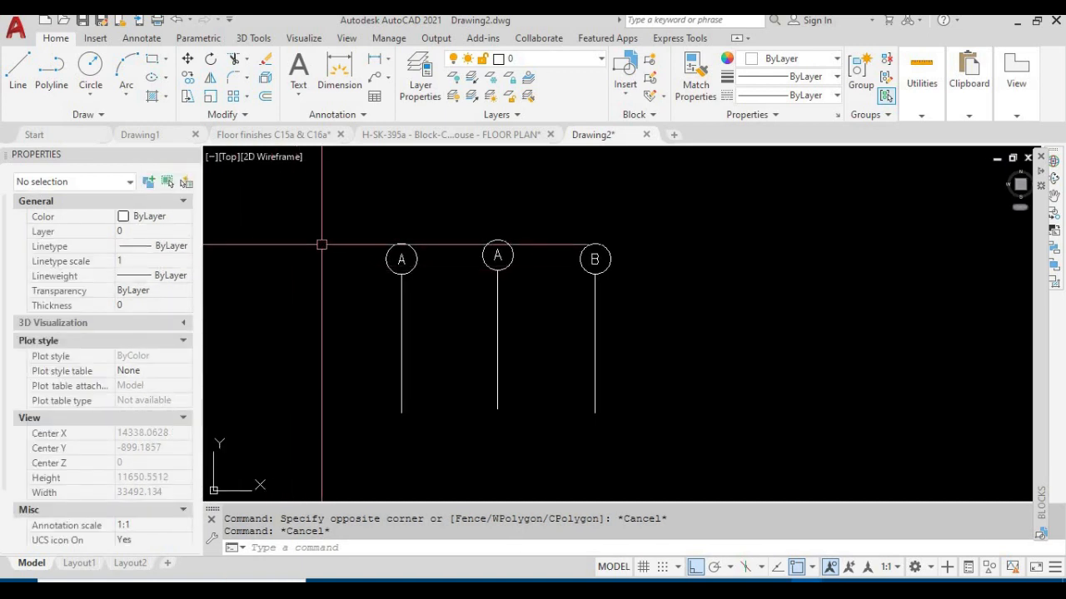
Open the GRID3 block of grid bubble B in the Block Editor
middle_drag(633, 312, 570, 323)
click(538, 327)
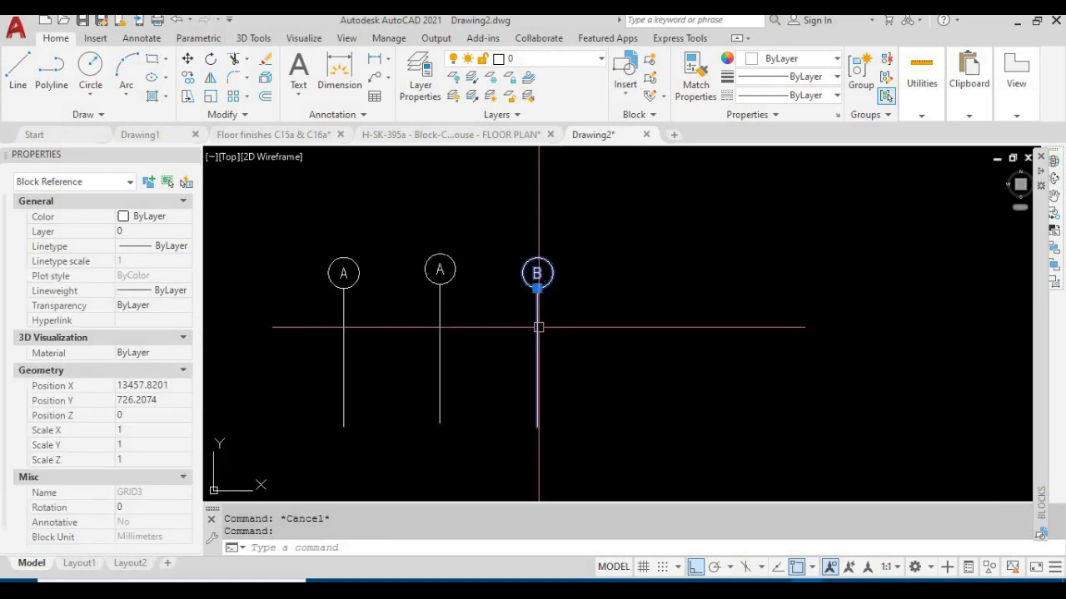
key(Escape)
click(537, 322)
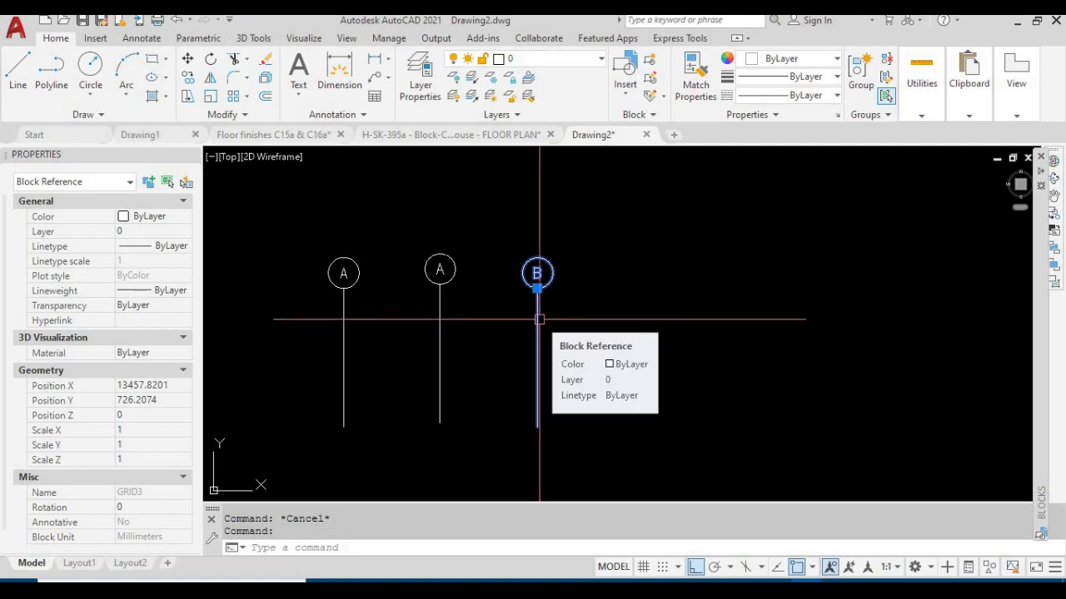
right_click(539, 320)
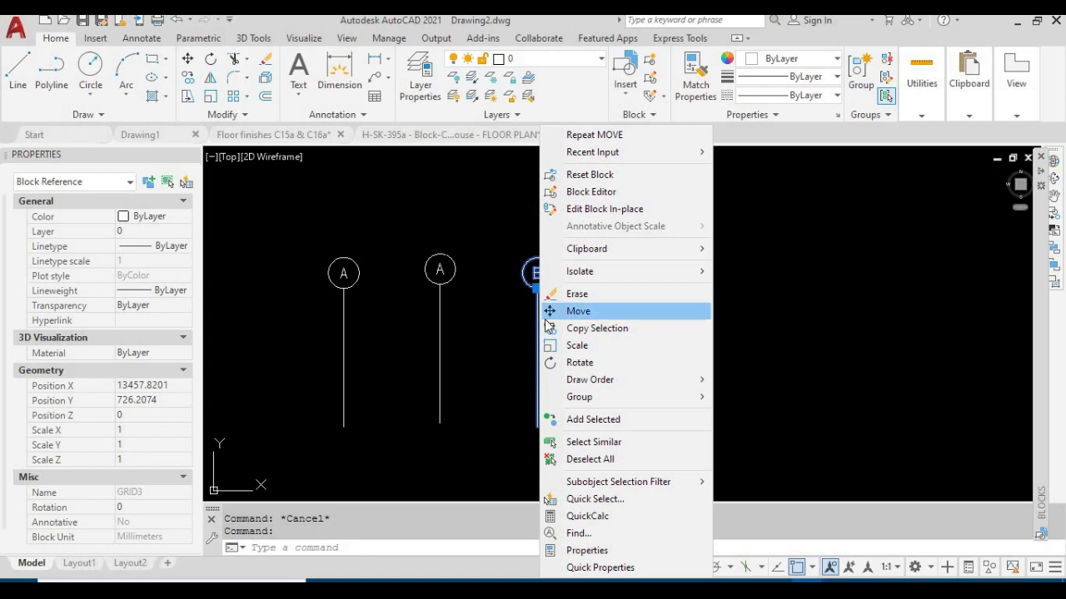
click(609, 193)
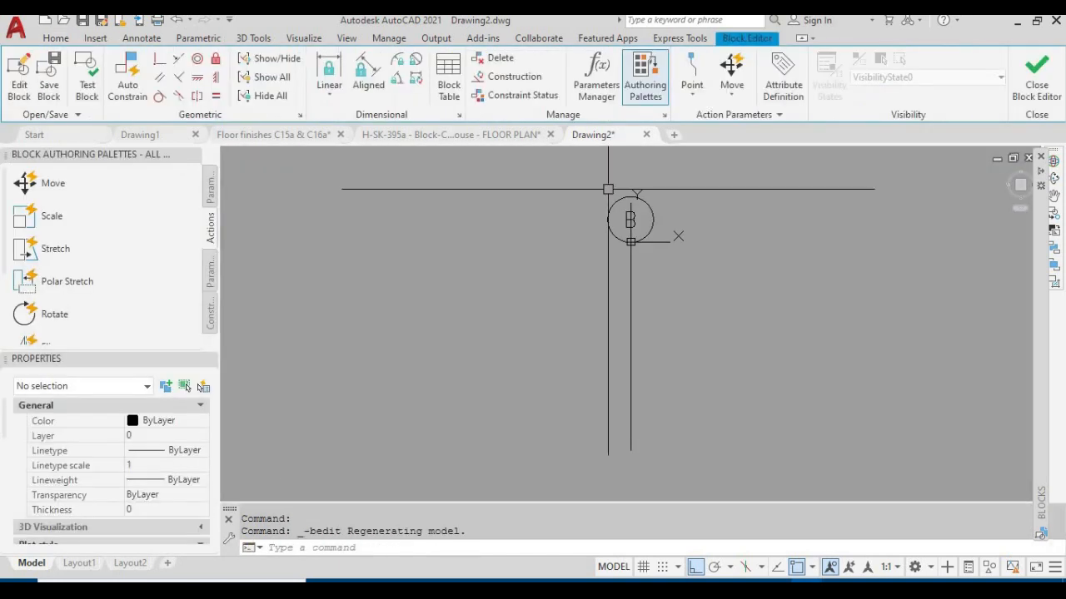
Check that GRID3's circle, line and letter B can be selected individually inside the Block Editor
click(655, 215)
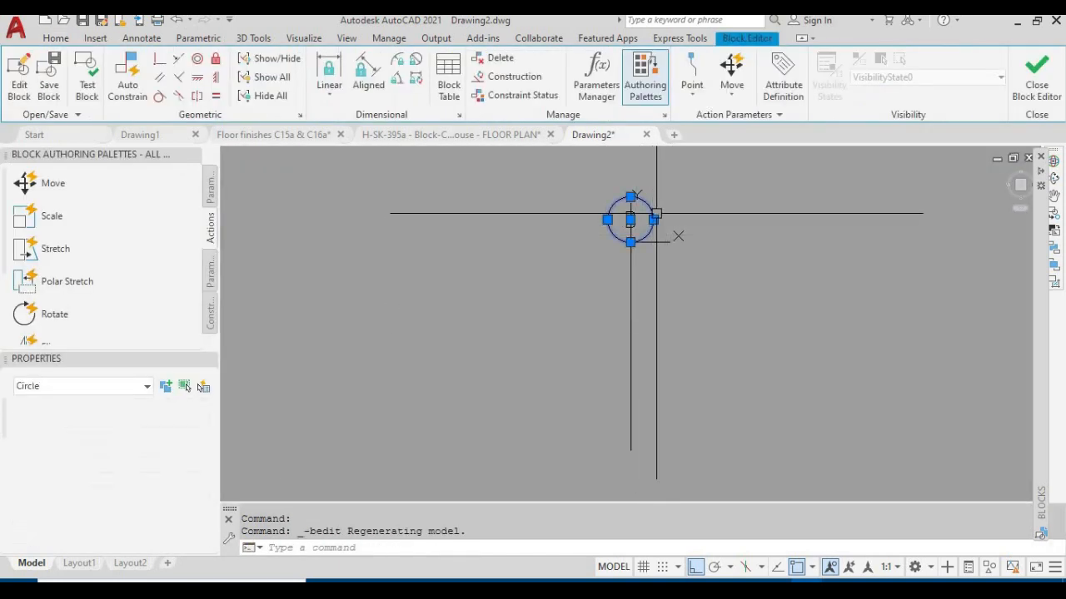
key(Escape)
click(638, 268)
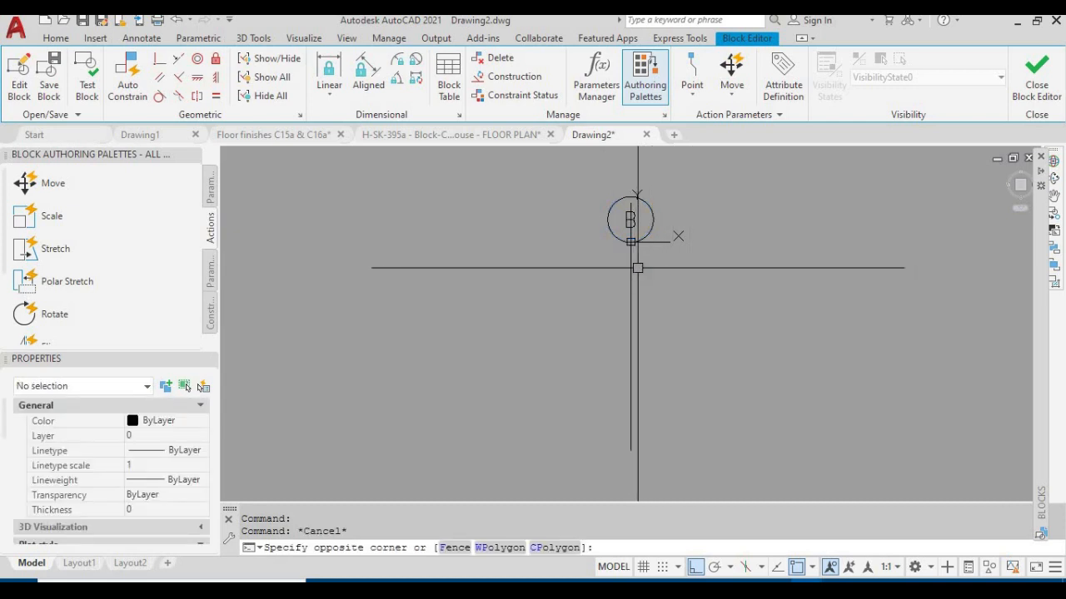
key(Escape)
click(630, 267)
key(Escape)
click(630, 220)
key(Escape)
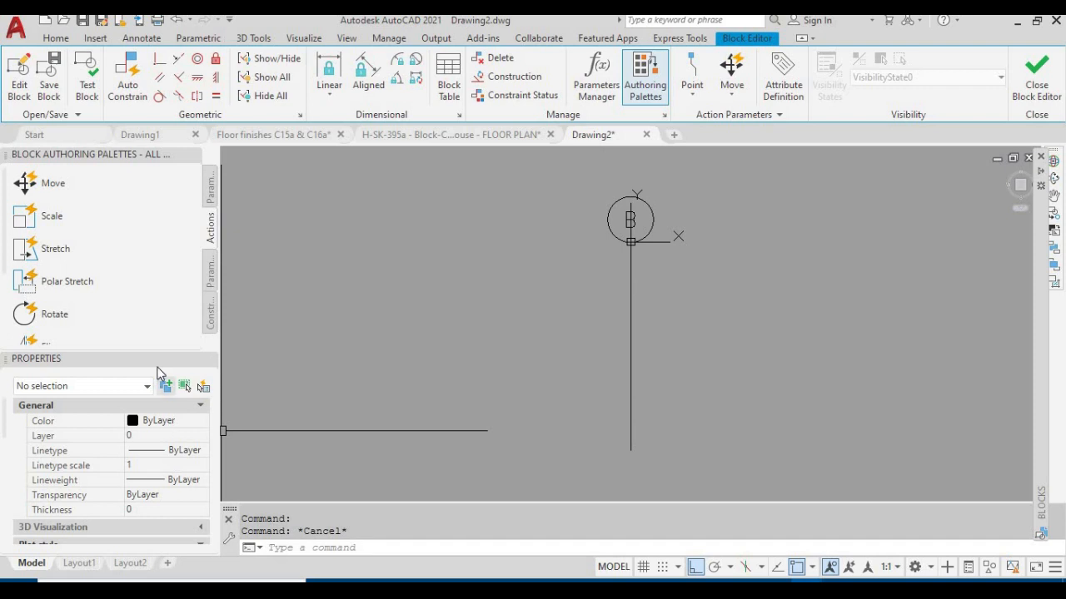
Set Allow exploding to Yes for the GRID3 block and close the Block Editor, saving the changes to GRID3
scroll(163, 475, down, 2)
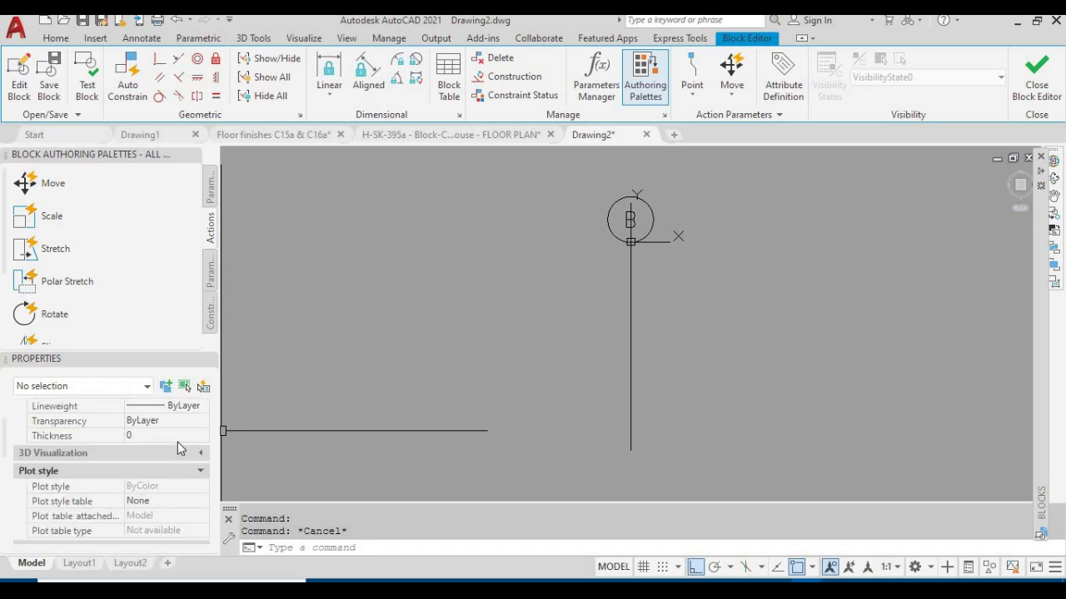
scroll(183, 431, down, 5)
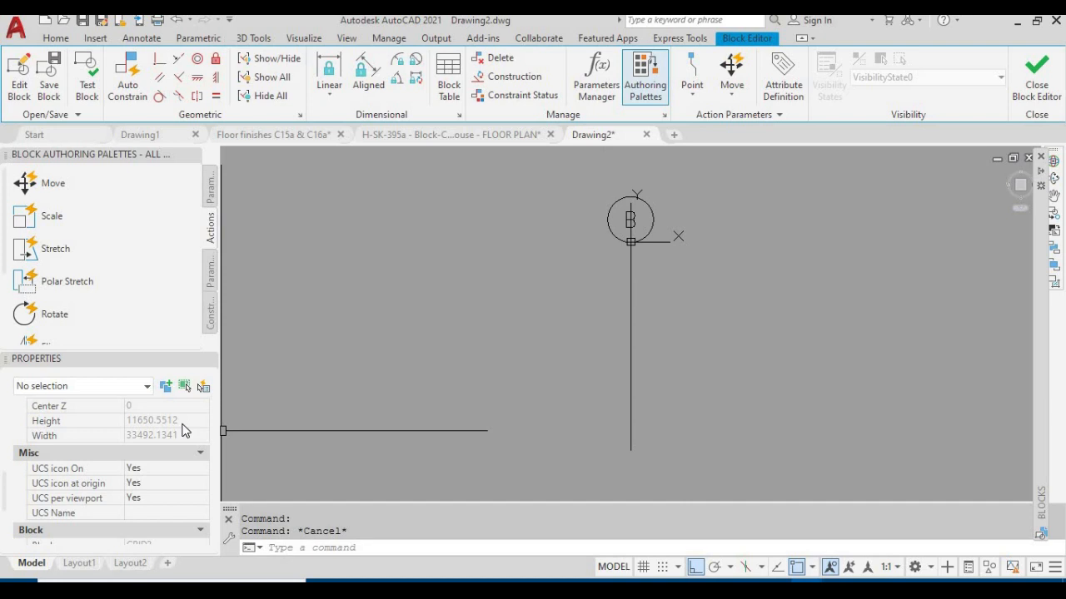
scroll(183, 431, down, 3)
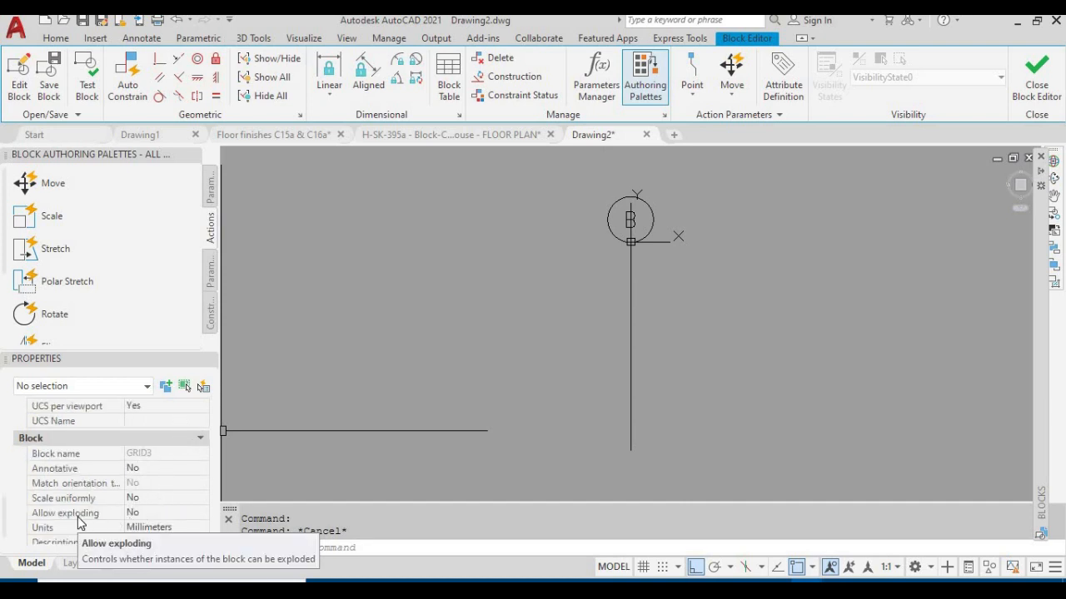
scroll(178, 472, down, 1)
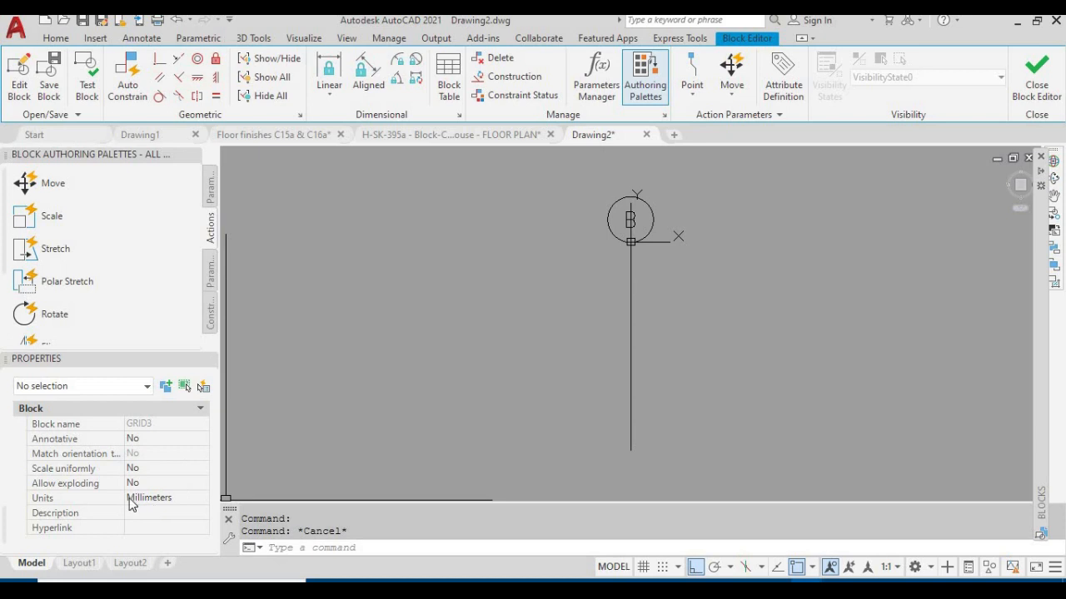
click(162, 487)
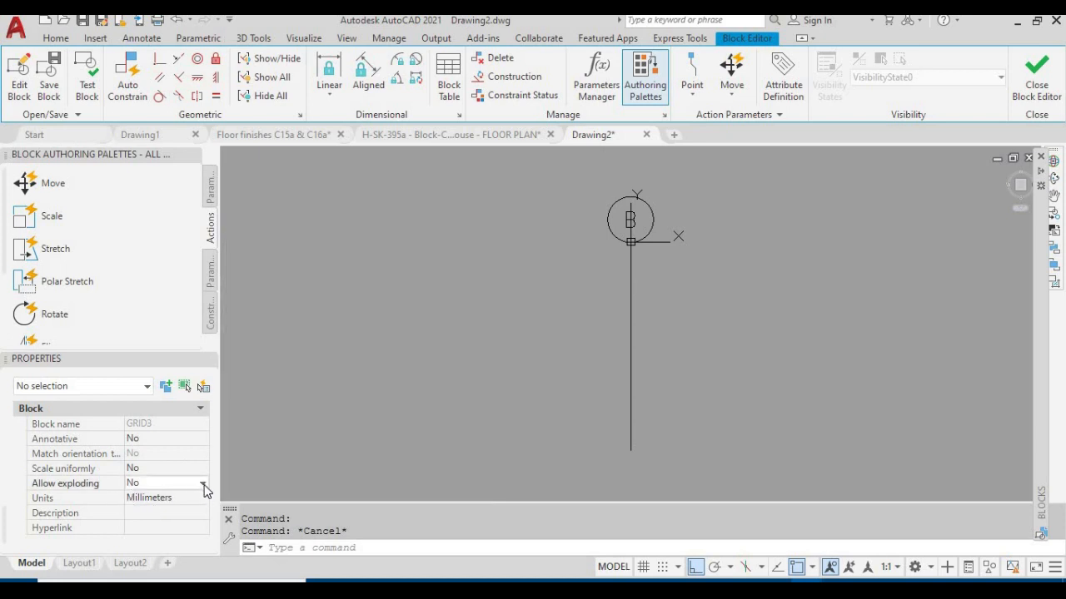
click(202, 486)
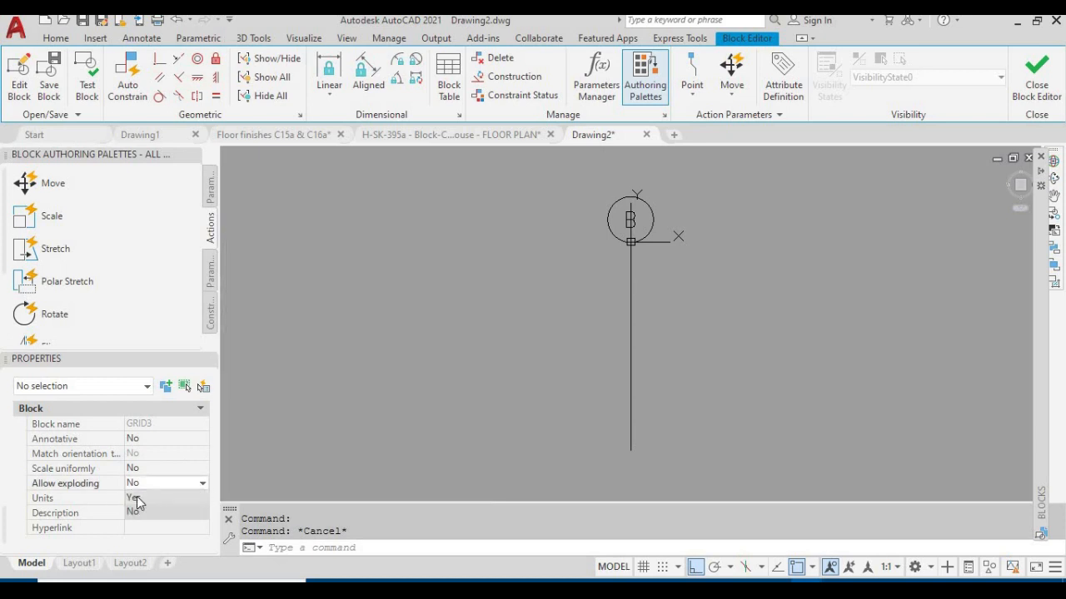
click(136, 499)
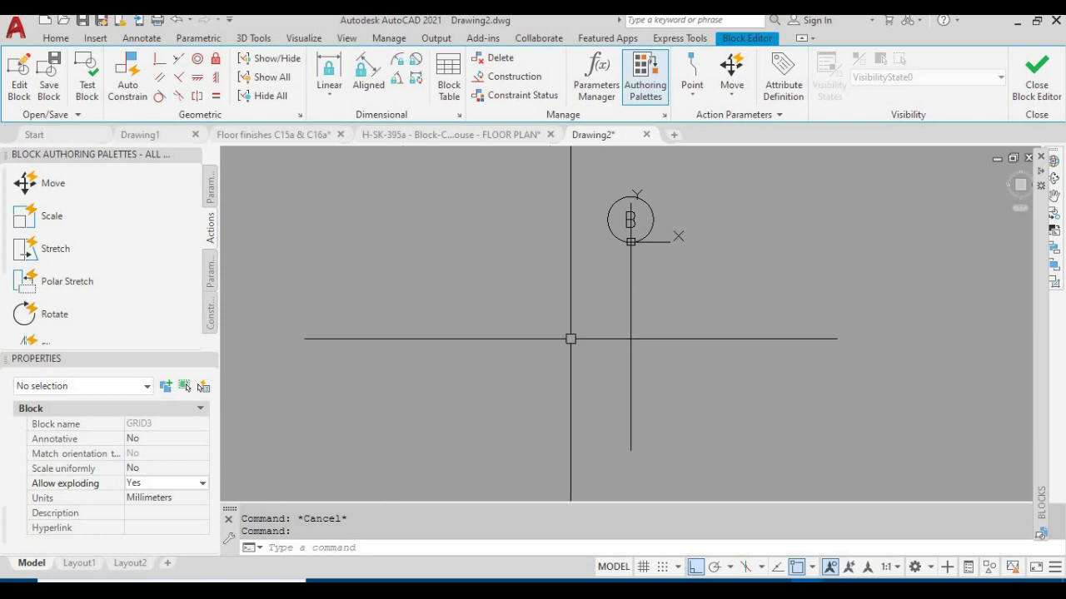
click(1038, 88)
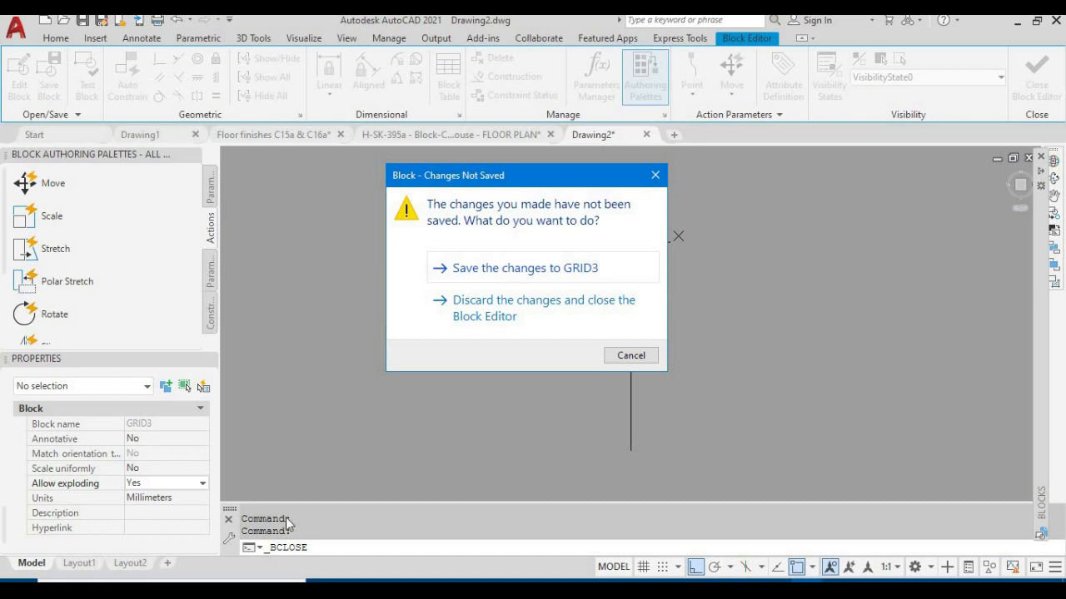
click(552, 272)
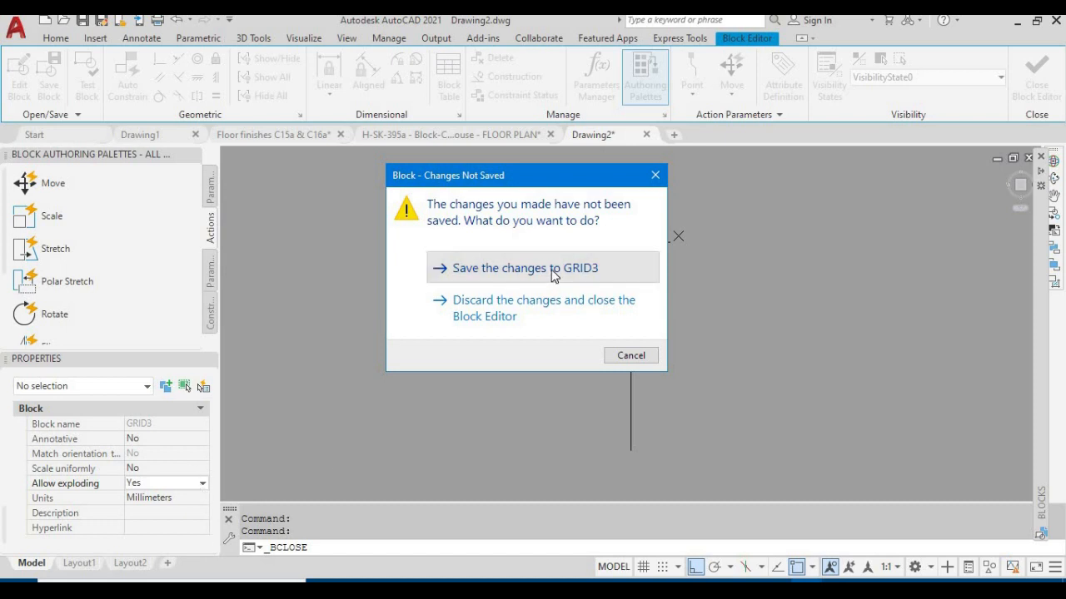
Explode the GRID3 block of grid bubble B into its component objects
scroll(556, 278, up, 2)
click(591, 246)
middle_drag(659, 279, 641, 358)
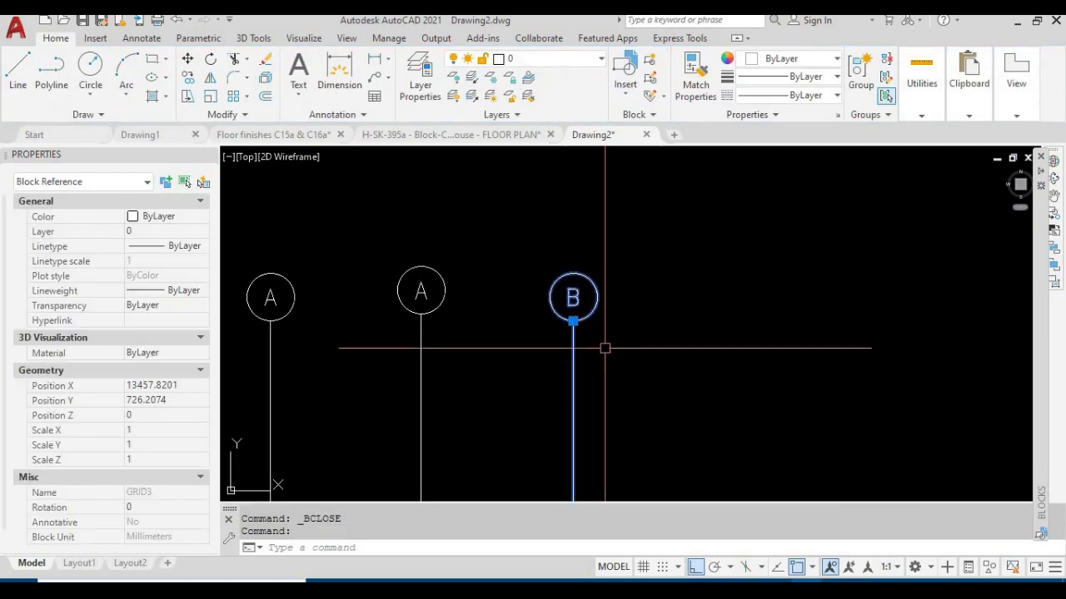
key(Escape)
key(Escape)
text(xc)
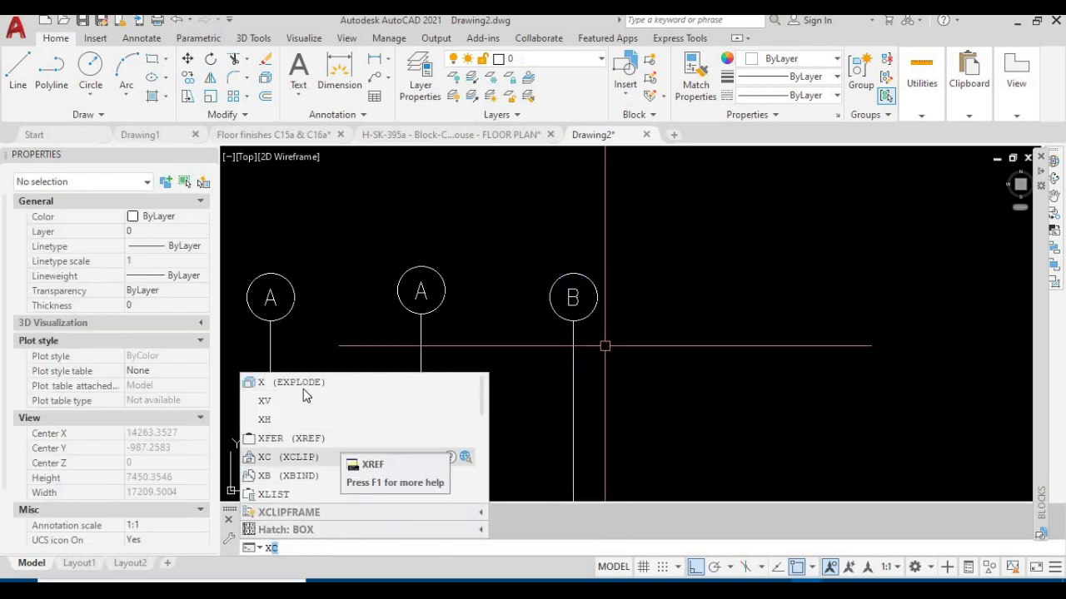
key(BackSpace)
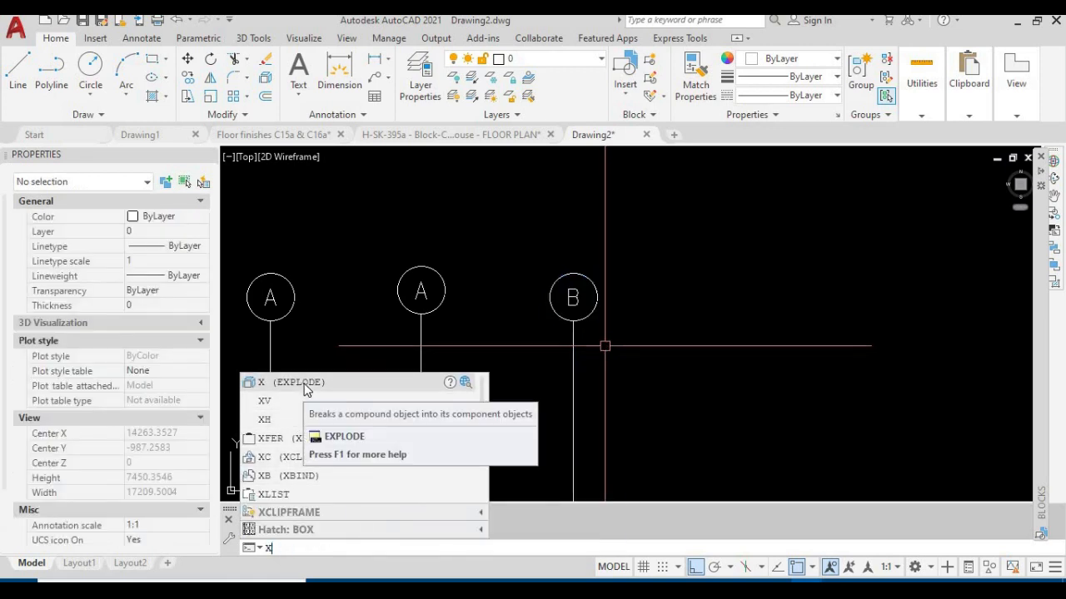
key(Return)
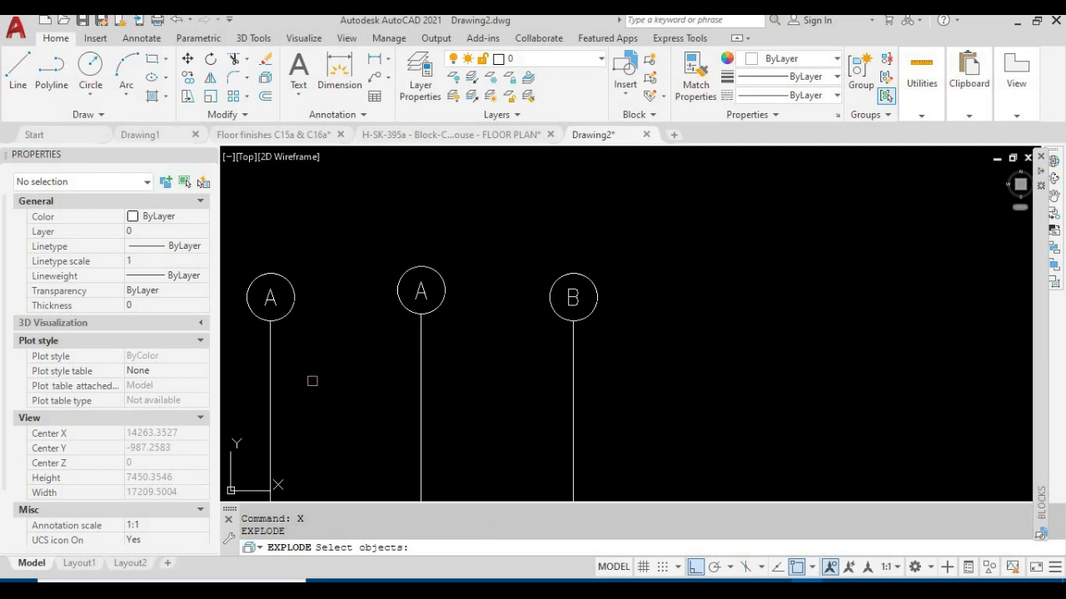
click(571, 330)
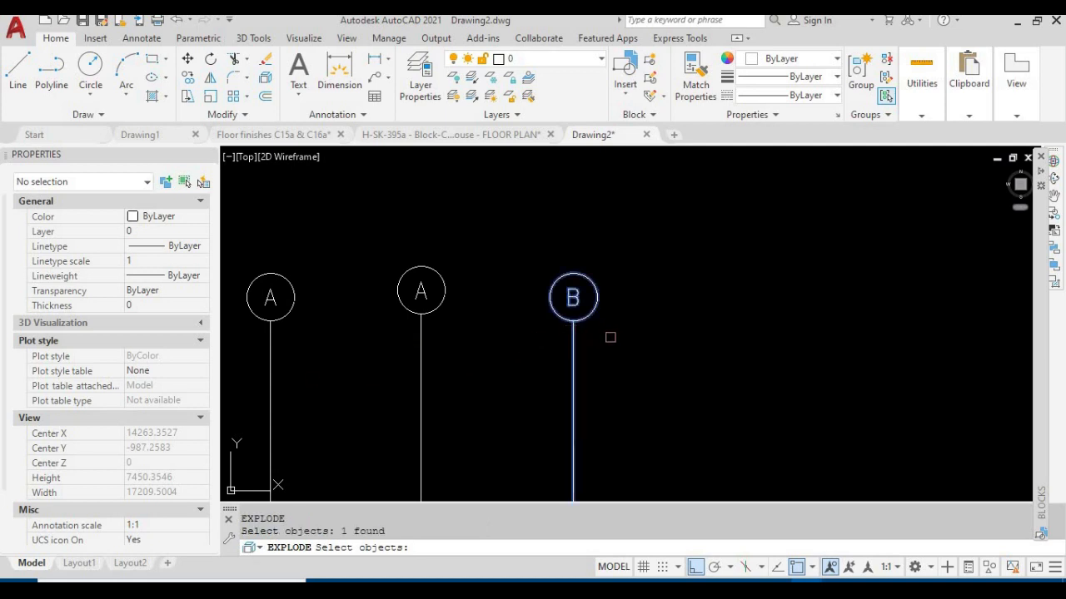
key(Return)
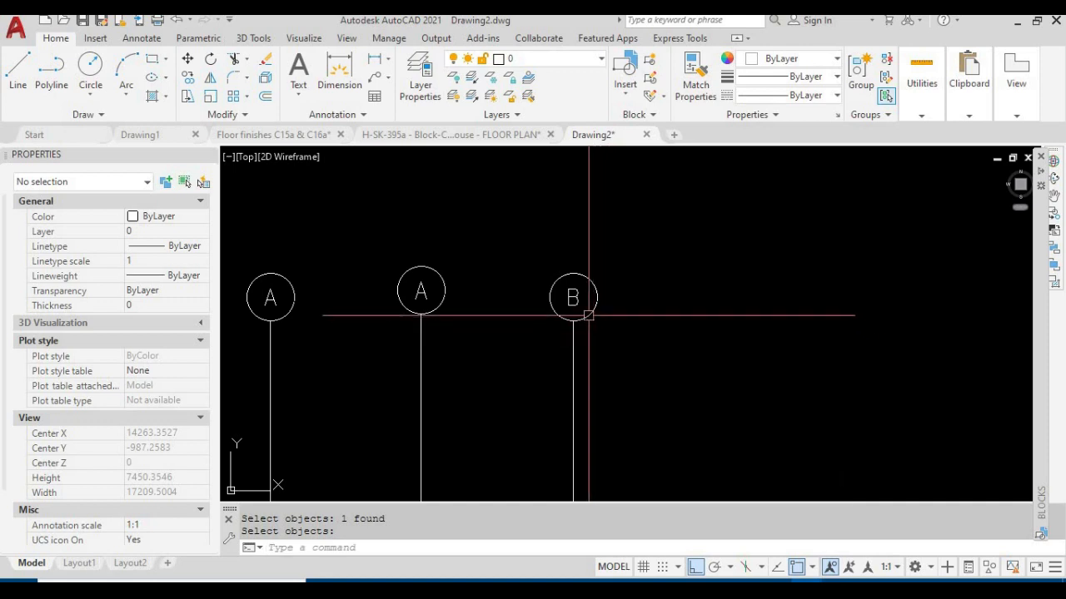
Check that the circle, line and letter of the exploded grid bubble B can be selected individually, then clear the selection
click(590, 313)
click(572, 361)
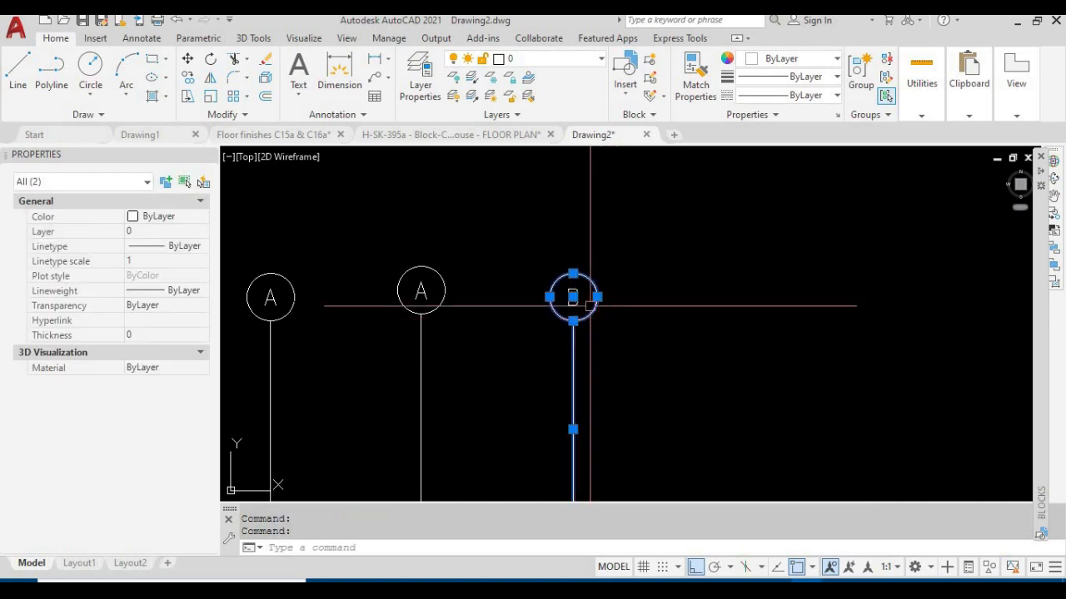
scroll(587, 303, up, 4)
scroll(576, 300, up, 3)
click(572, 303)
click(485, 309)
key(Escape)
key(Escape)
click(623, 412)
click(469, 263)
key(Escape)
scroll(563, 322, down, 6)
middle_drag(580, 322, 625, 249)
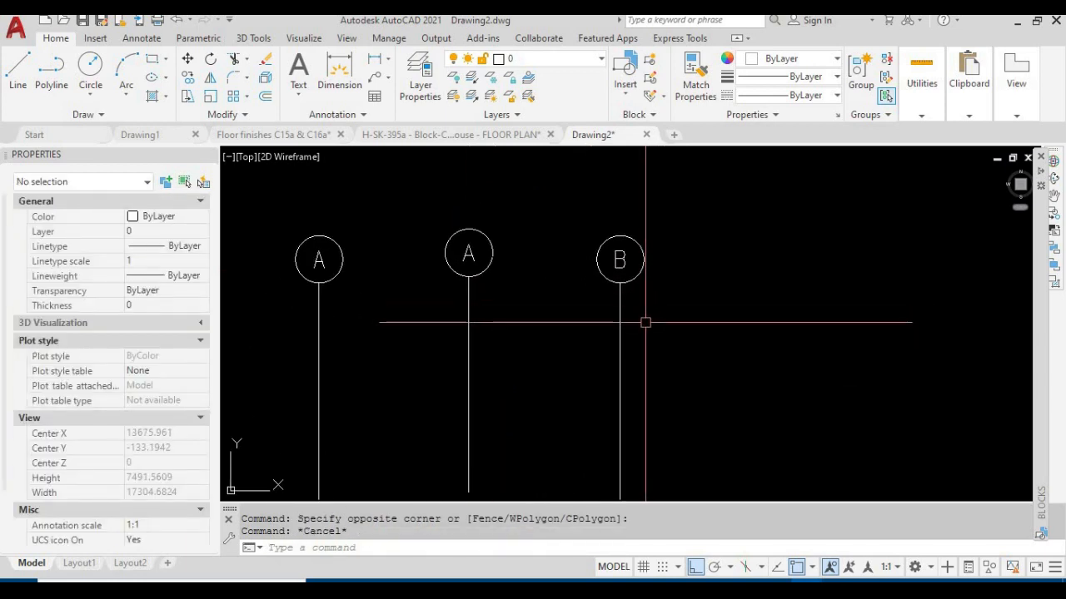
middle_drag(647, 332, 644, 376)
key(Escape)
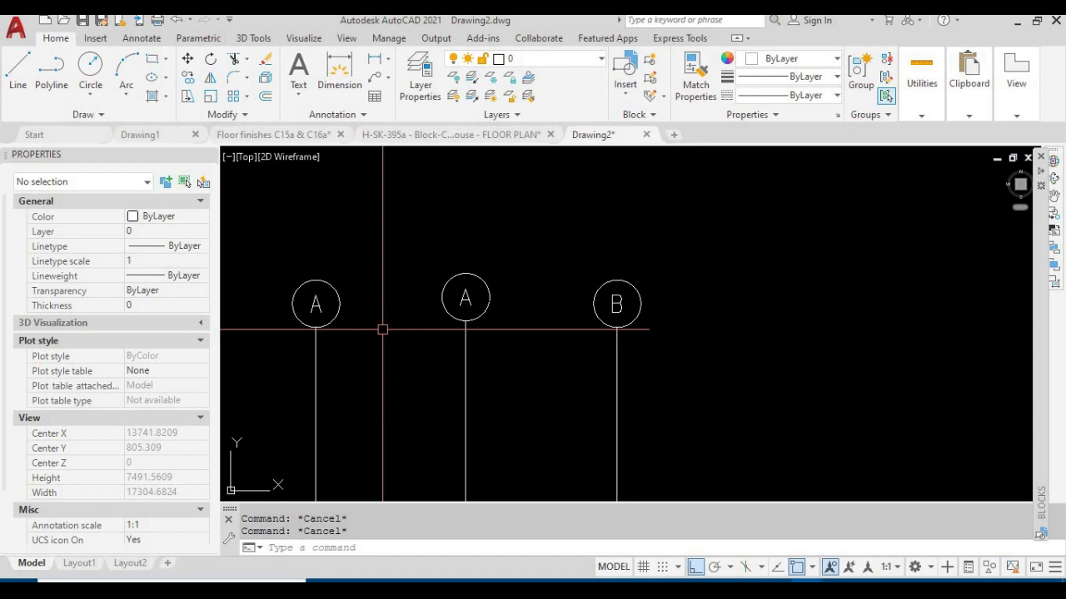
Draw a horizontal reference line from the centre of the first grid bubble A to beyond grid bubble B
key(Return)
click(315, 305)
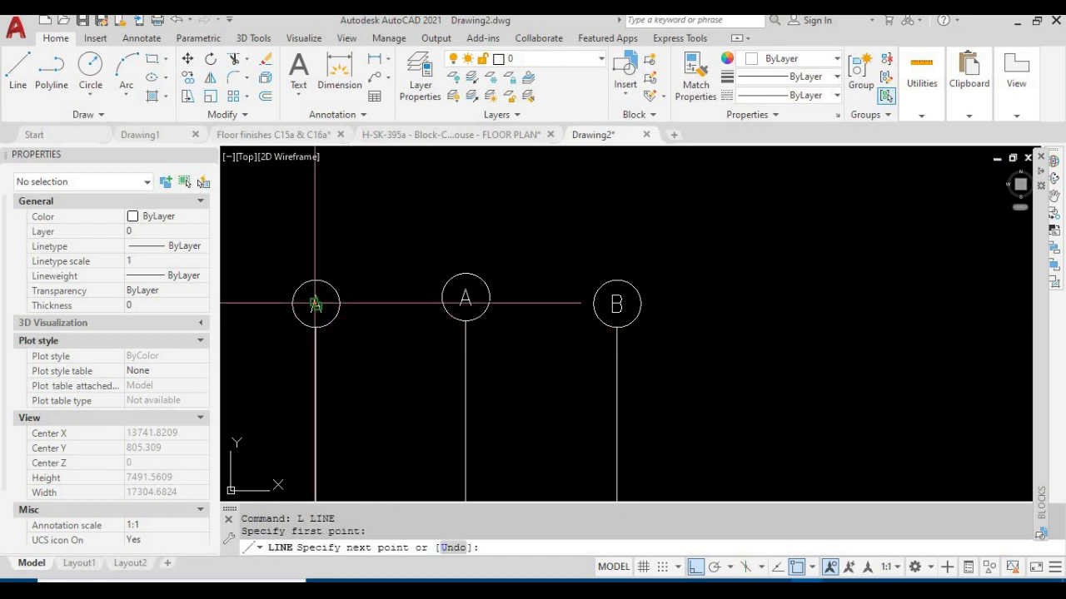
click(764, 337)
key(Escape)
key(Escape)
Move the middle grid bubble A vertically so its circle centre lies on the horizontal reference line
middle_drag(502, 379, 524, 360)
text(m)
key(Return)
click(541, 361)
click(468, 305)
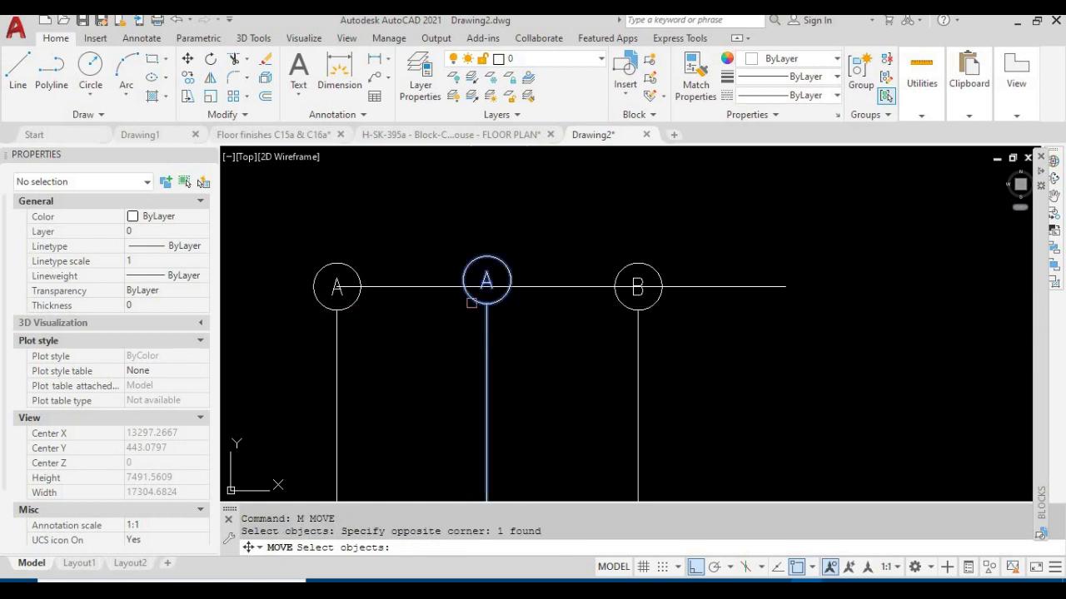
scroll(565, 219, up, 4)
key(Return)
click(495, 247)
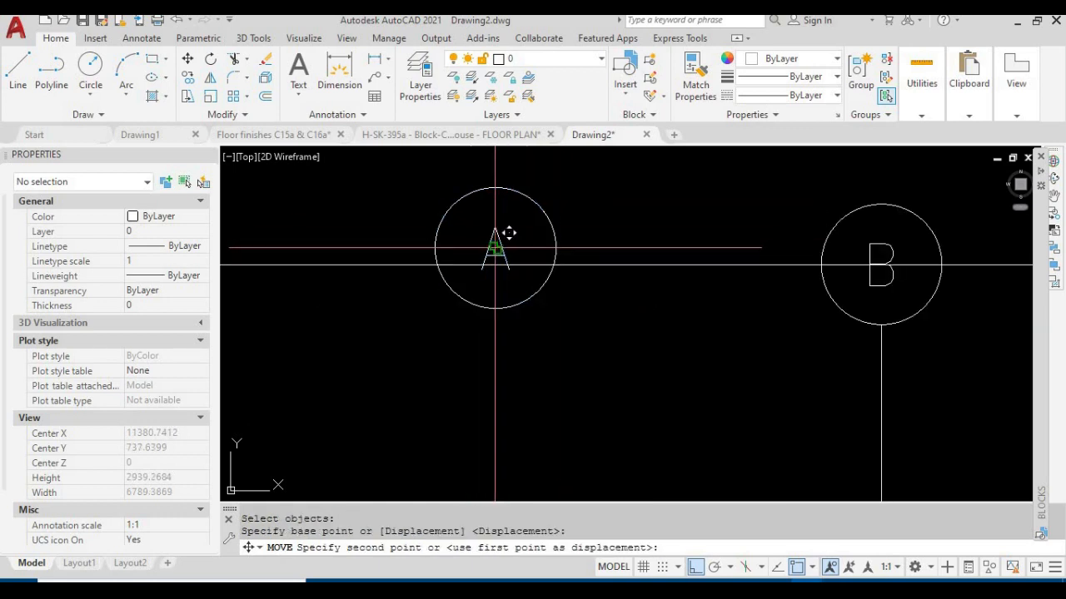
click(499, 257)
scroll(418, 250, down, 4)
key(Escape)
Erase the horizontal reference line running through the grid bubbles
click(752, 445)
click(690, 190)
key(Return)
scroll(711, 291, down, 4)
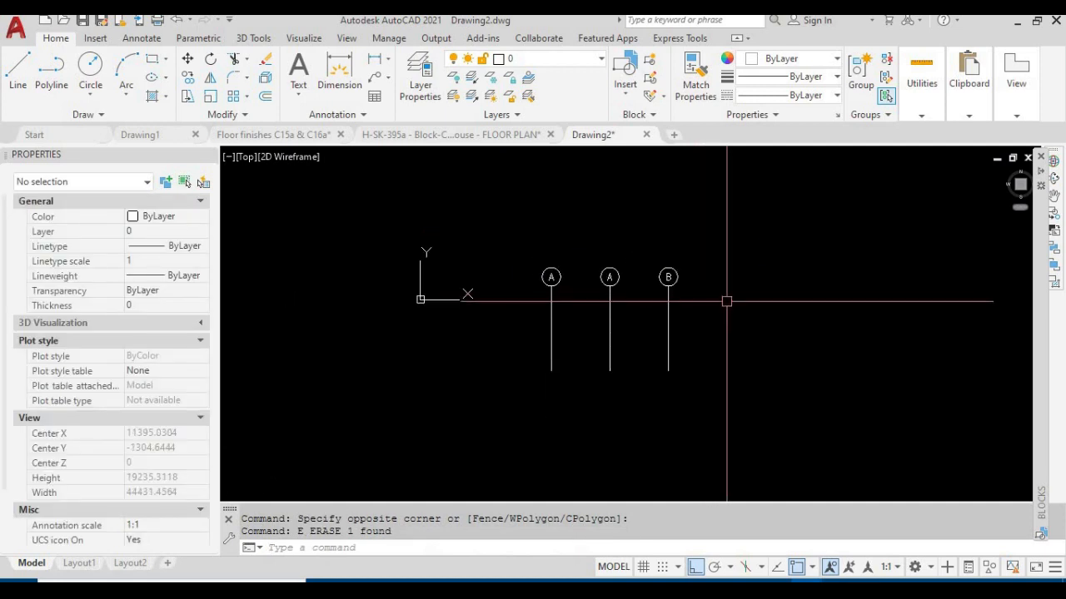
middle_drag(744, 304, 659, 293)
scroll(671, 292, down, 2)
scroll(560, 294, up, 6)
mouse_move(385, 267)
middle_down()
mouse_move(522, 311)
mouse_move(488, 297)
middle_up()
scroll(517, 311, down, 2)
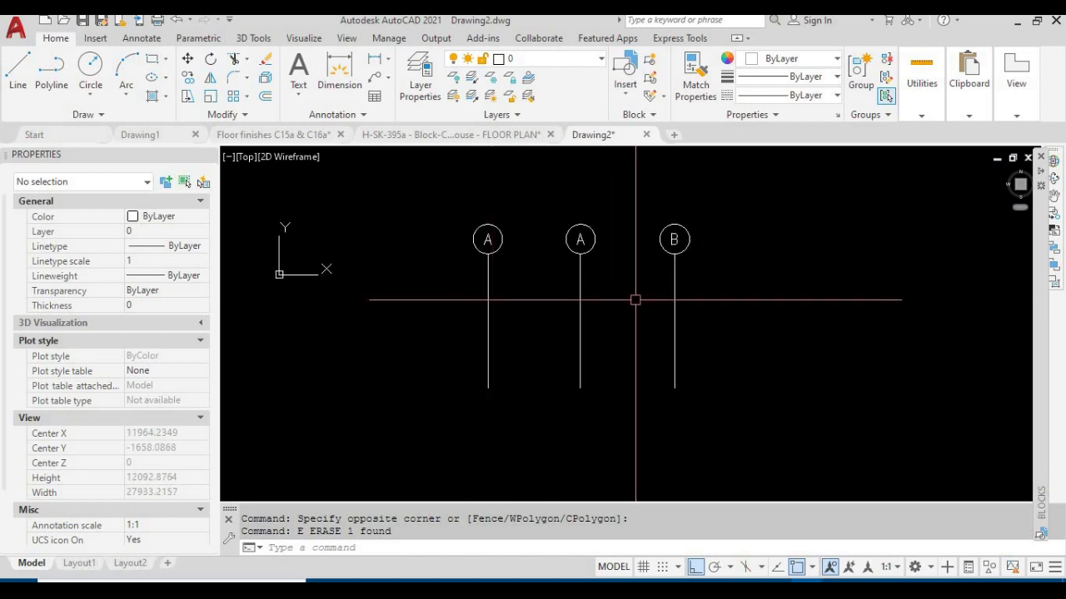
mouse_move(714, 318)
middle_down()
mouse_move(708, 309)
mouse_move(671, 345)
middle_up()
scroll(662, 329, up, 2)
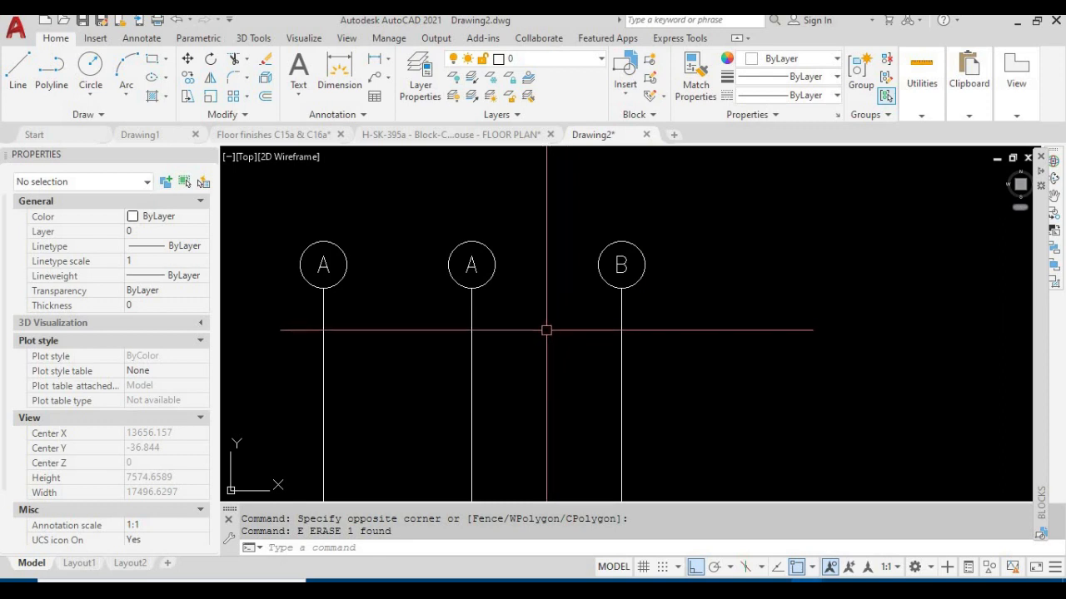
scroll(674, 278, down, 2)
click(661, 328)
click(526, 284)
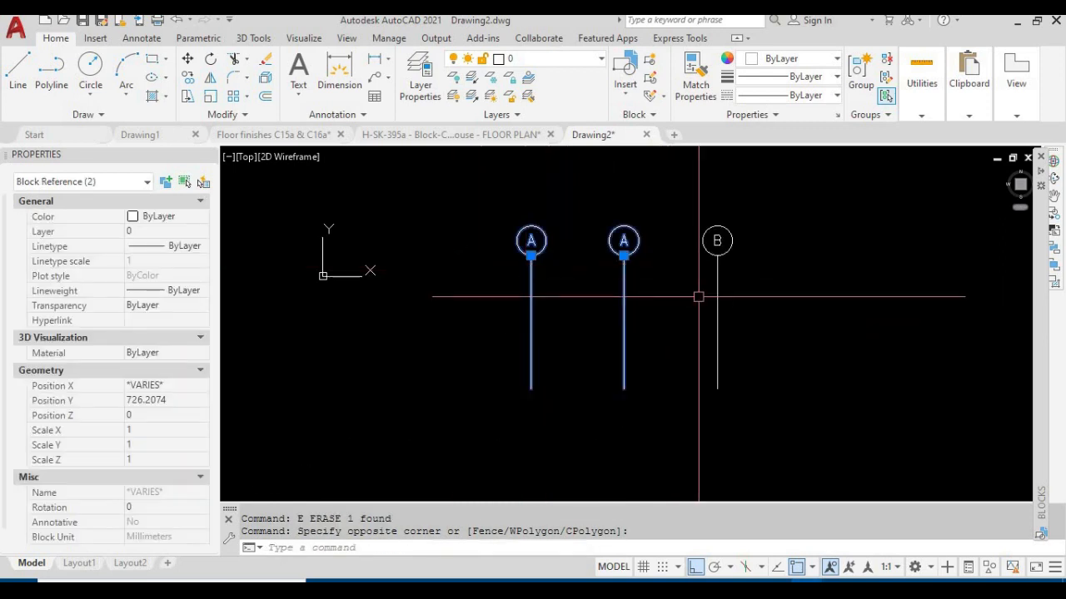
middle_drag(721, 287, 636, 337)
key(Escape)
Erase the middle grid bubble A and the exploded grid bubble B, keeping only the first grid bubble A
click(706, 390)
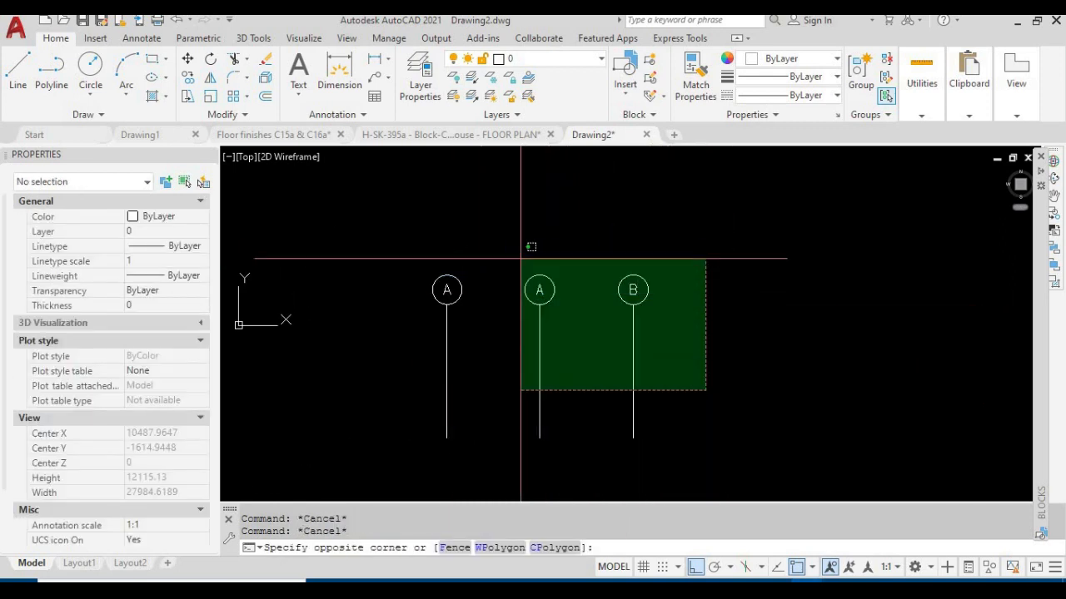
click(511, 246)
text(E)
key(space)
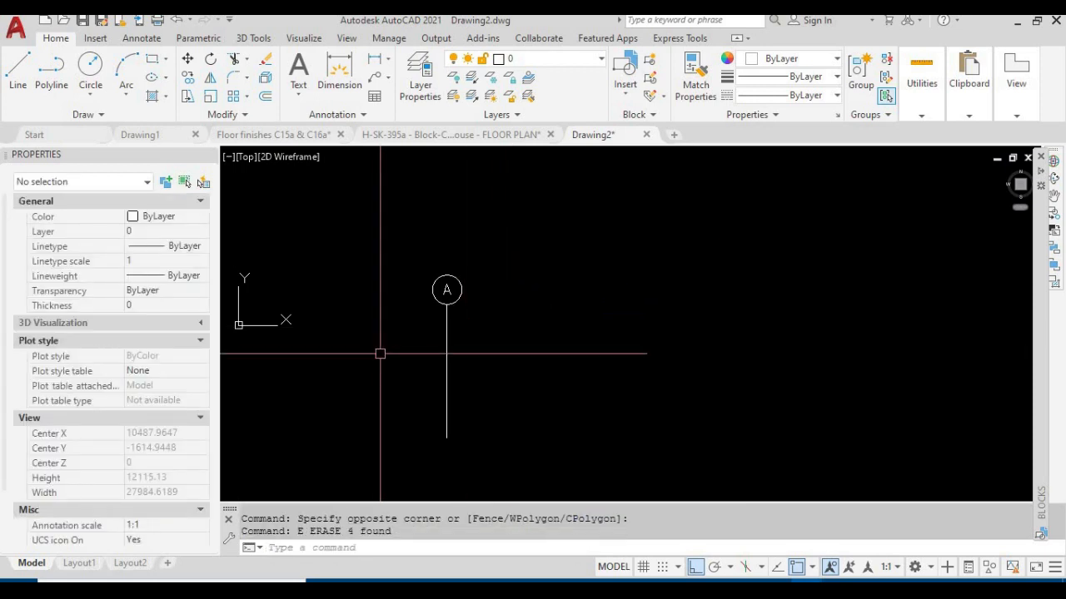
Check the block name of the remaining grid bubble A in its properties, then clear the selection
click(478, 356)
click(428, 316)
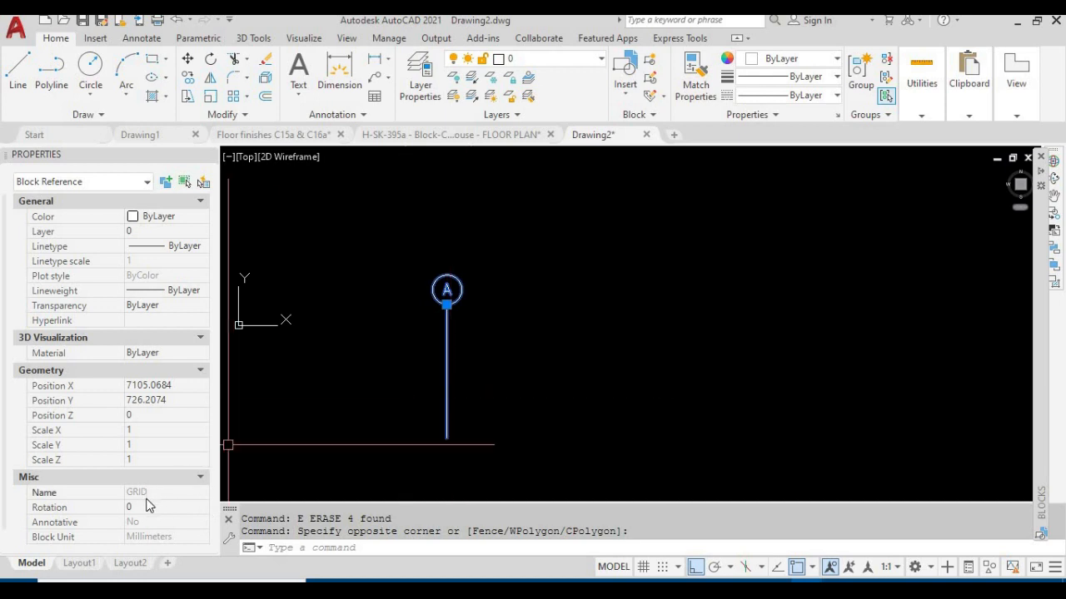
key(Escape)
key(Escape)
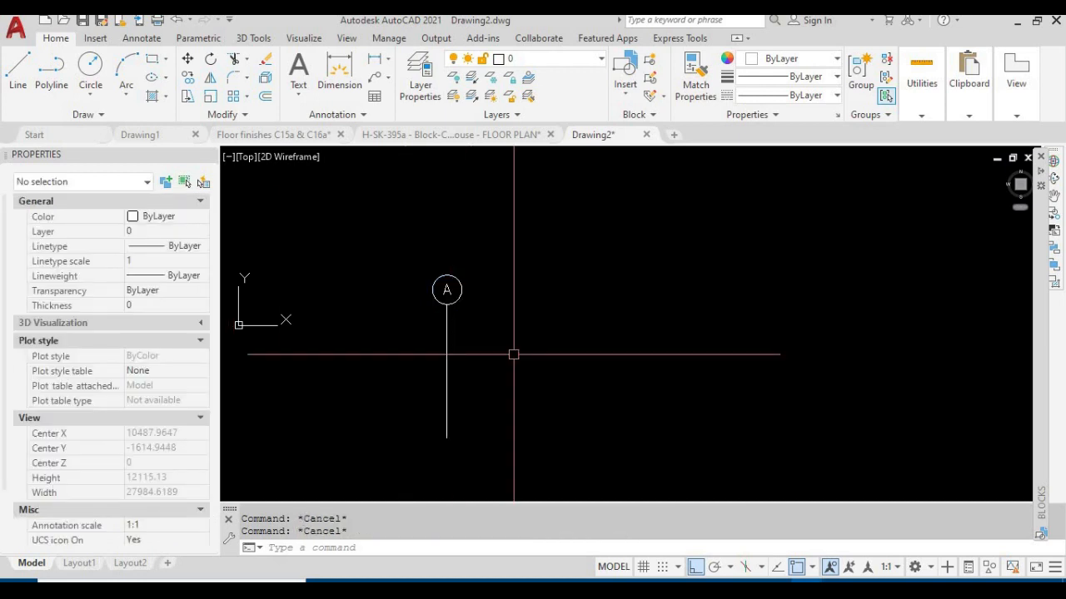
Copy grid bubble A three times horizontally to form a row of four grid lines
text(c)
key(BackSpace)
text(co)
key(Return)
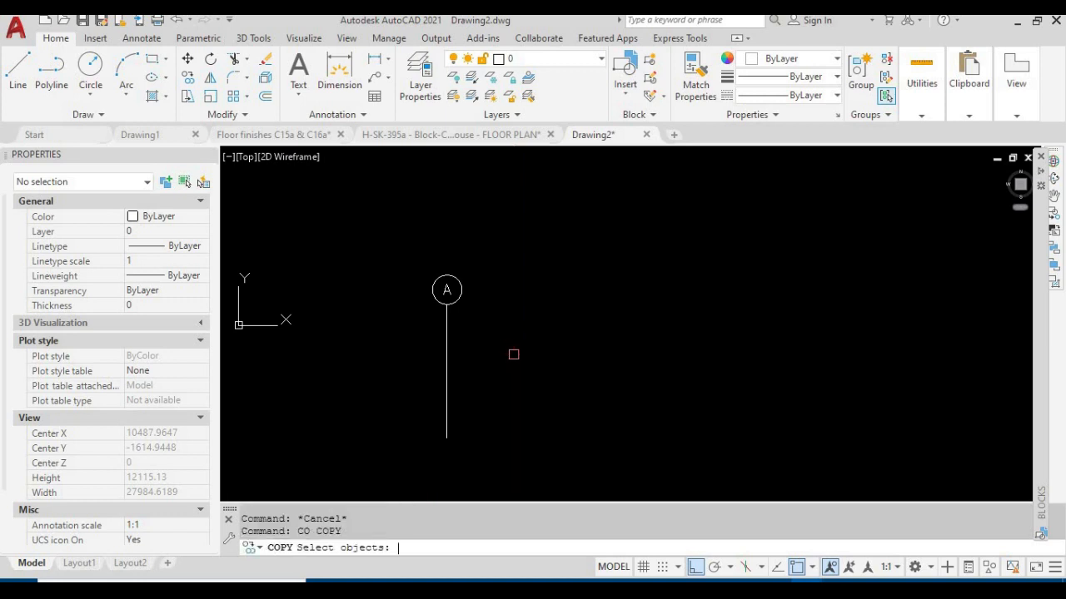
click(447, 318)
key(Return)
click(447, 332)
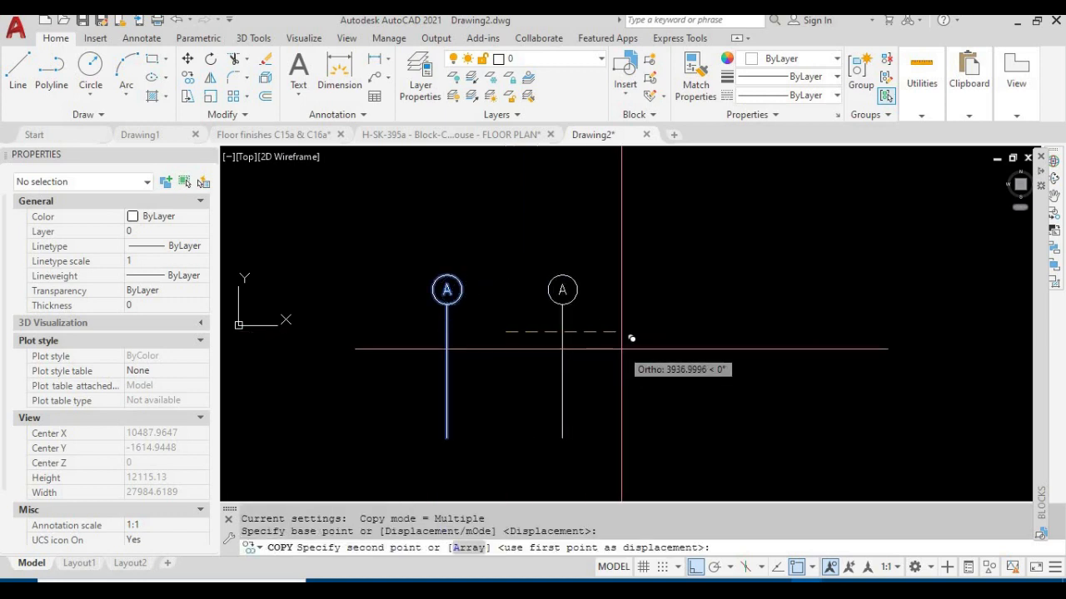
click(752, 341)
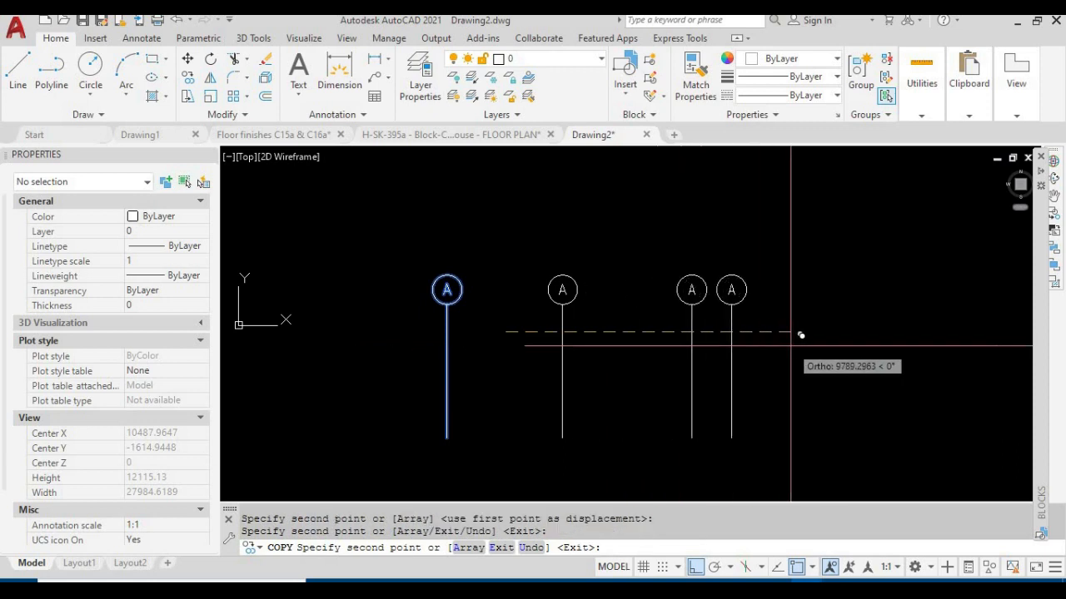
key(Escape)
scroll(761, 309, down, 2)
scroll(735, 302, up, 2)
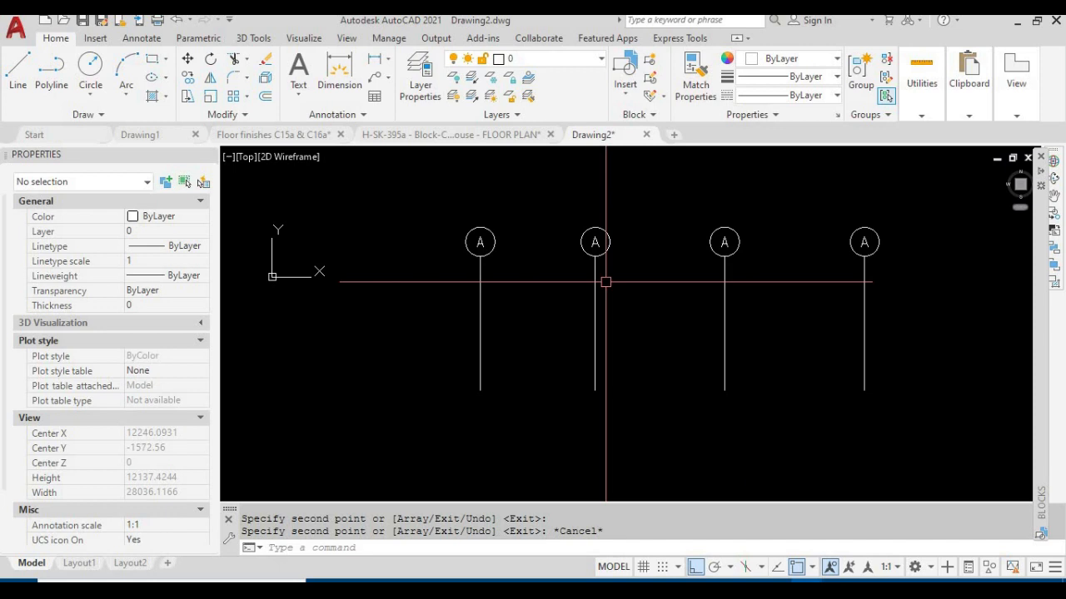
middle_drag(457, 239, 440, 264)
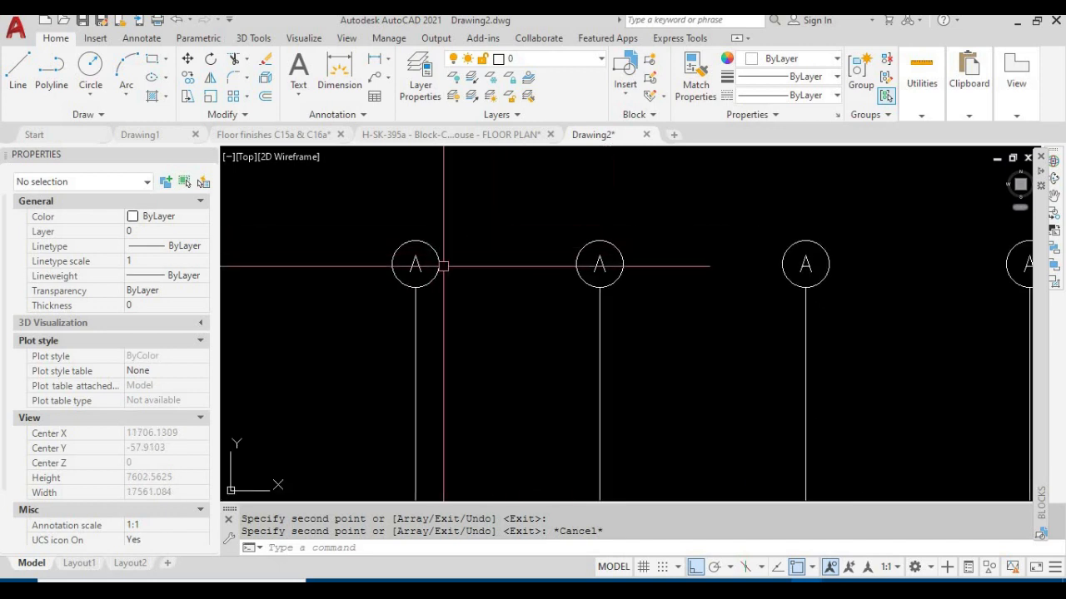
middle_drag(592, 266, 488, 269)
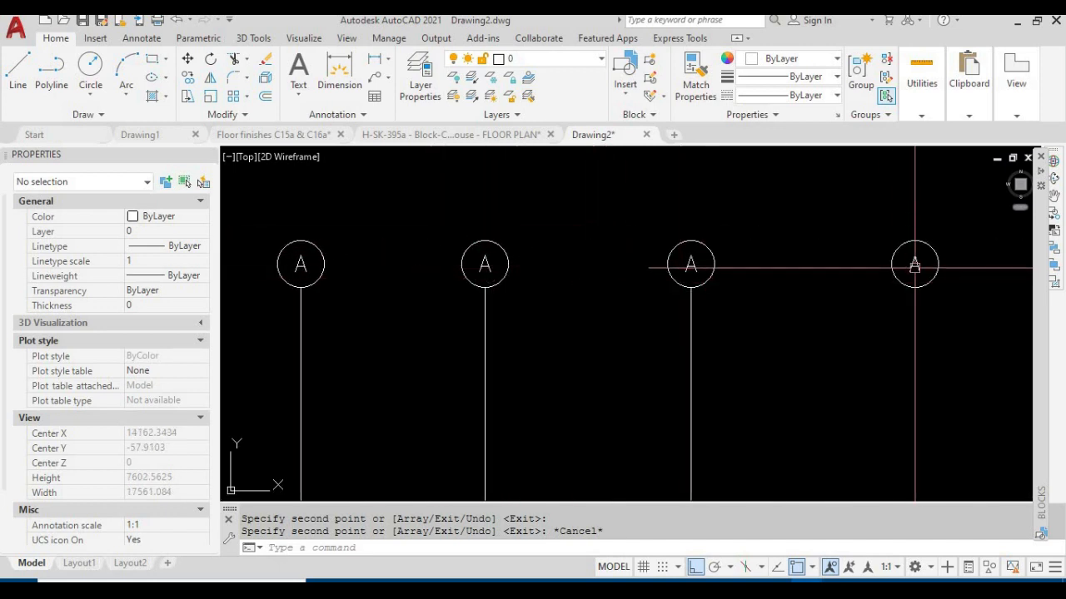
Open the second grid bubble's GRID block for in-place editing with all nested objects selected automatically
scroll(680, 292, down, 2)
middle_drag(592, 303, 519, 333)
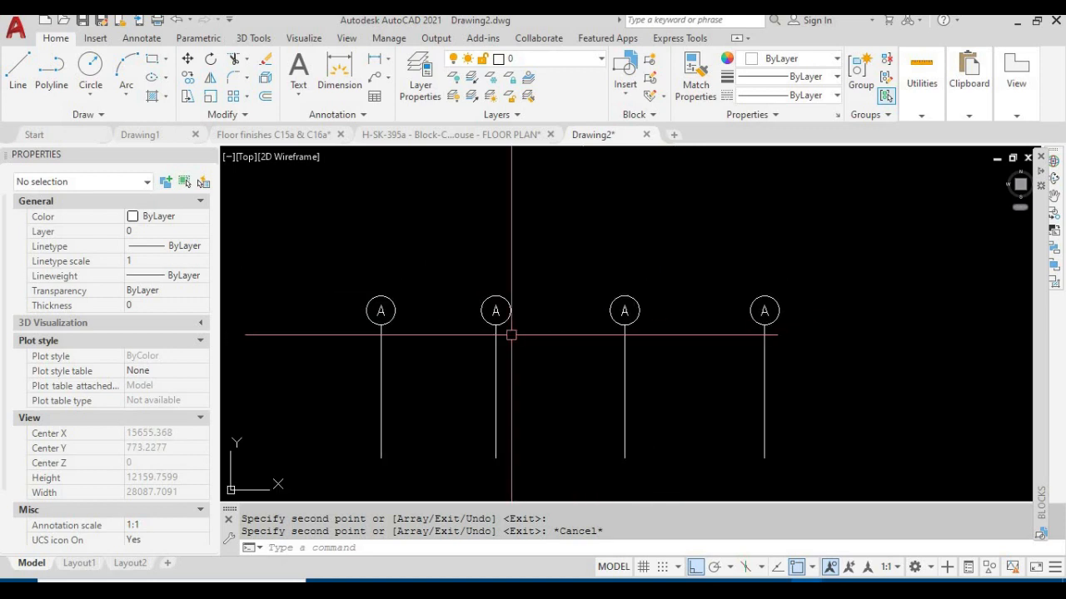
scroll(424, 333, up, 2)
middle_drag(424, 333, 417, 315)
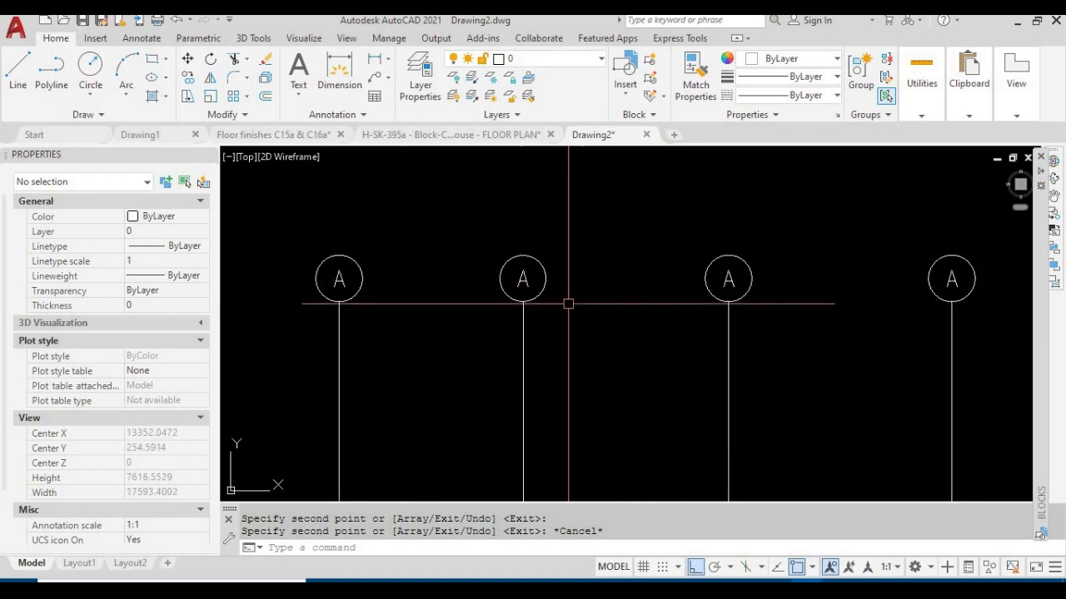
click(525, 278)
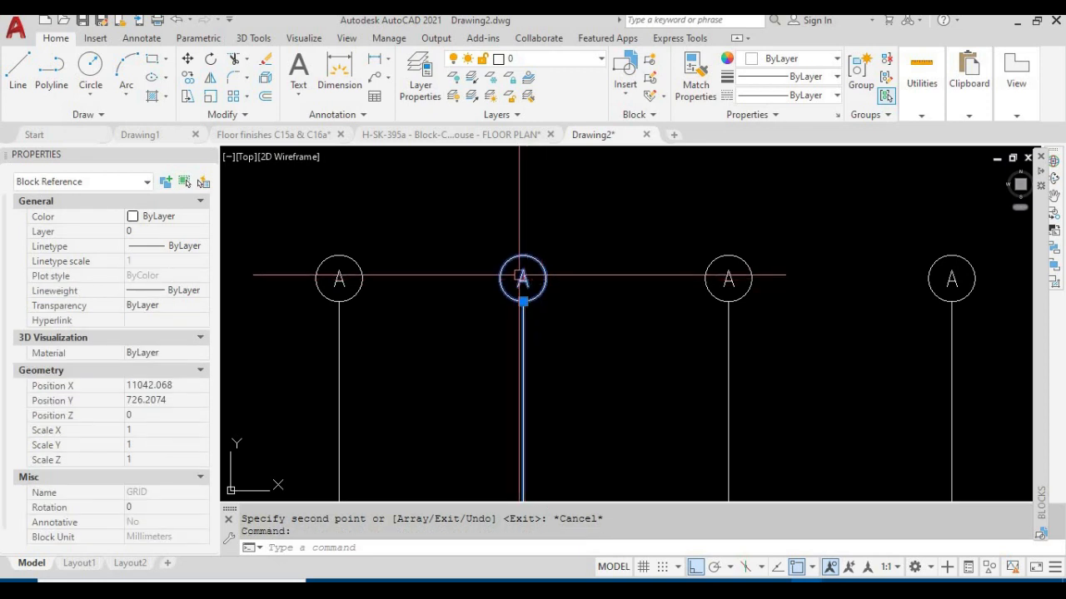
right_click(524, 278)
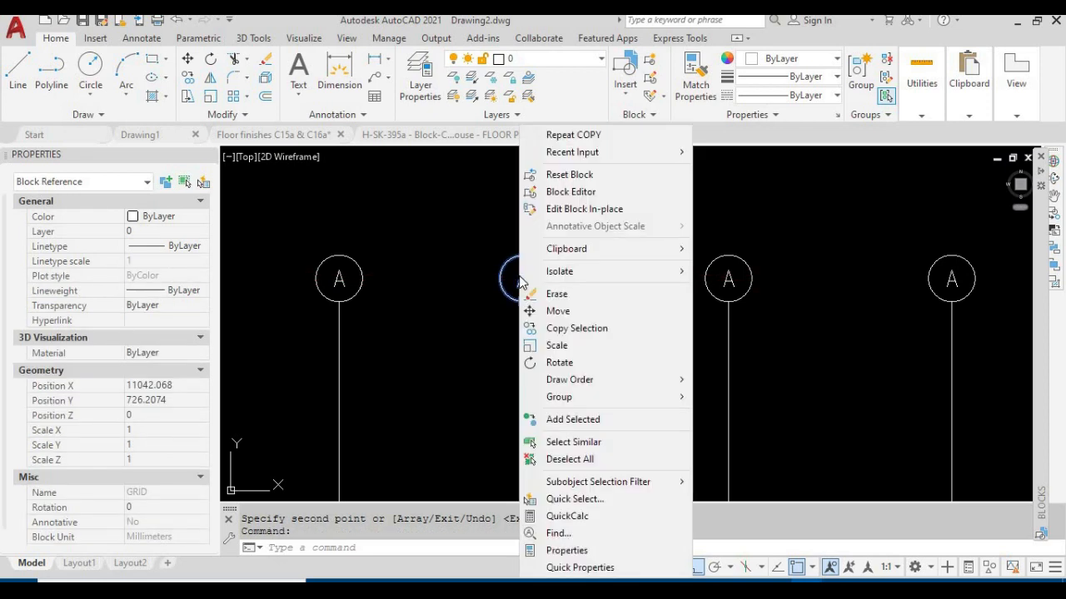
click(570, 213)
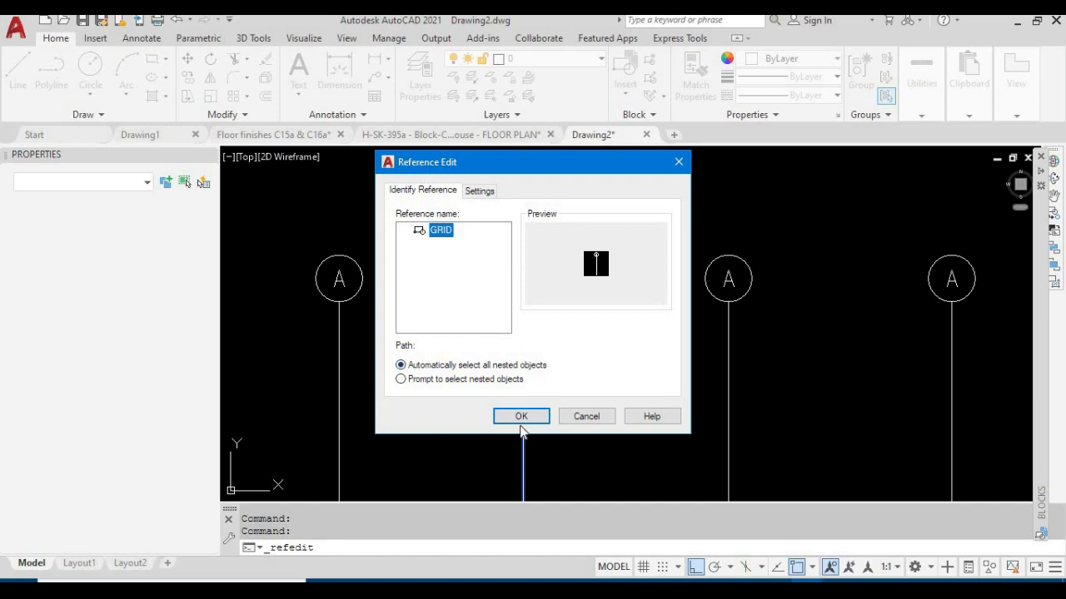
click(520, 417)
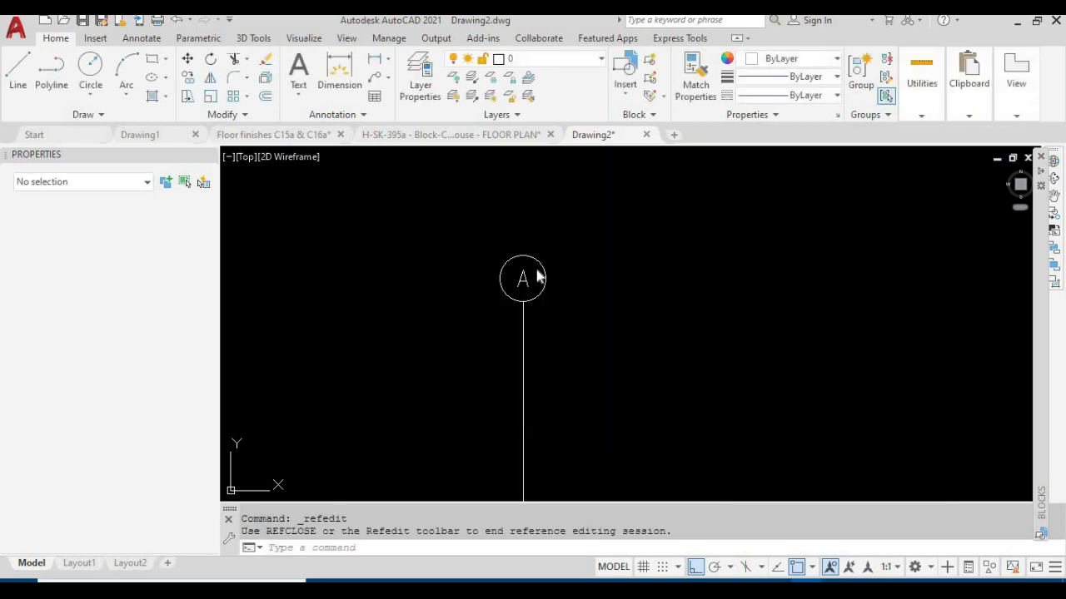
Change the letter inside the grid bubble to B and finish the text edit
scroll(528, 286, up, 2)
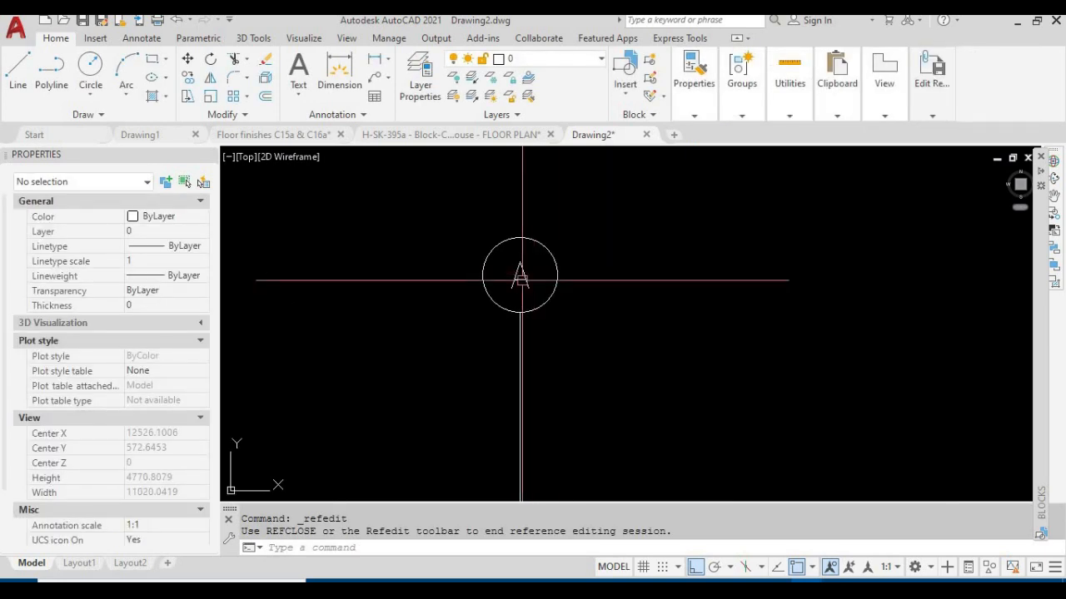
double_click(521, 277)
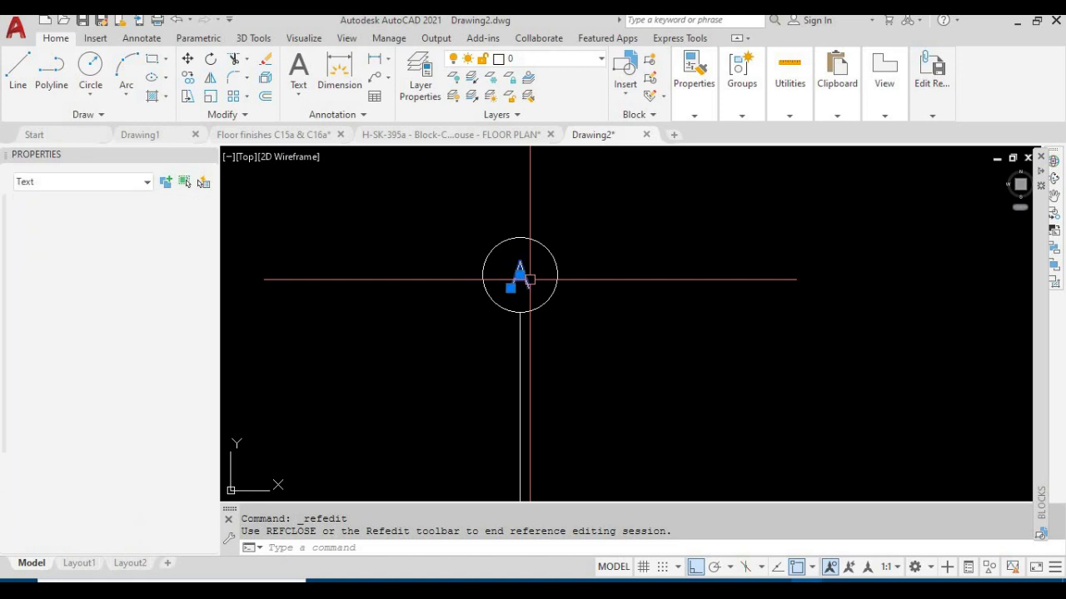
key(Escape)
click(522, 284)
key(Escape)
key(Escape)
key(Escape)
click(522, 284)
double_click(521, 279)
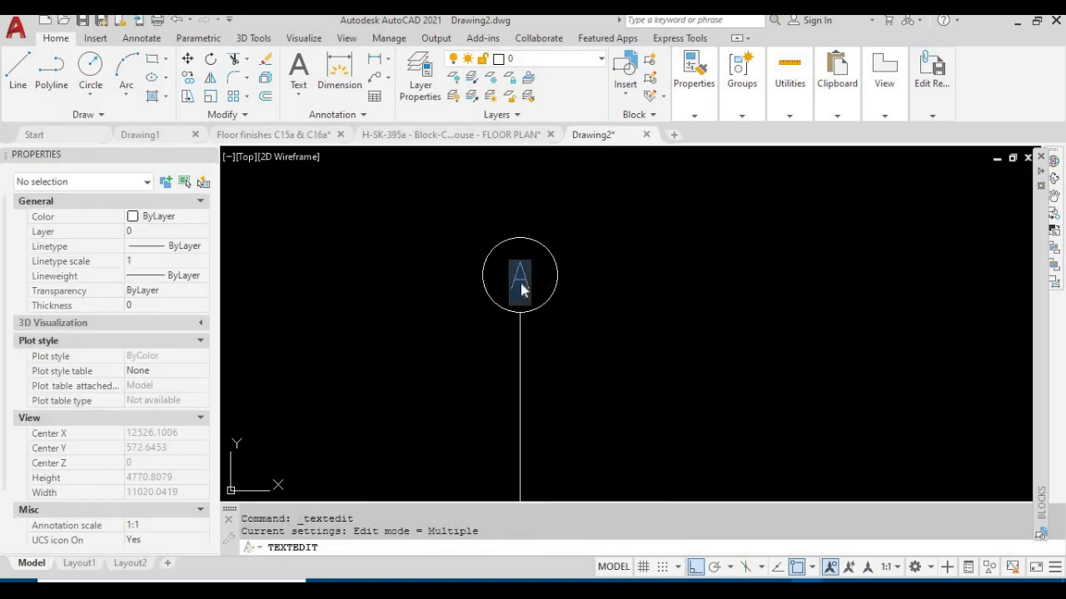
text(B)
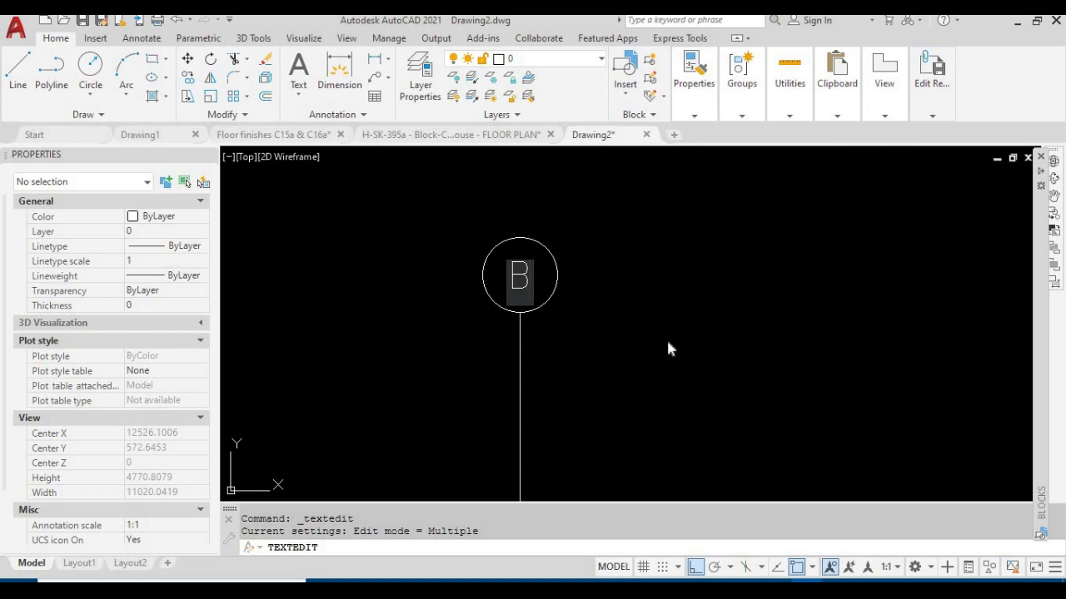
click(667, 342)
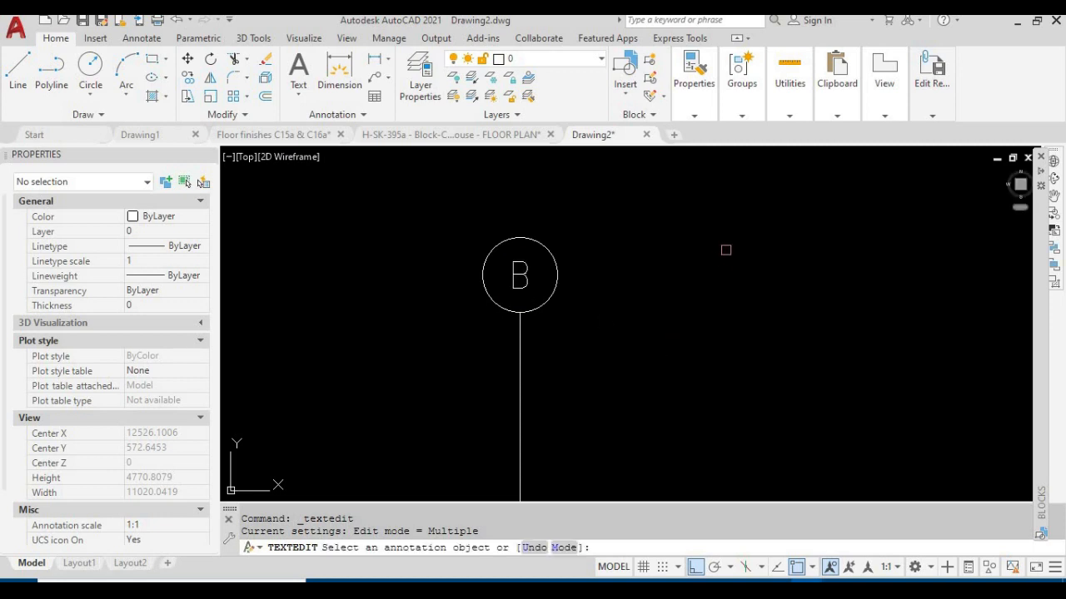
key(Escape)
Save the reference edits back to the GRID block
click(935, 115)
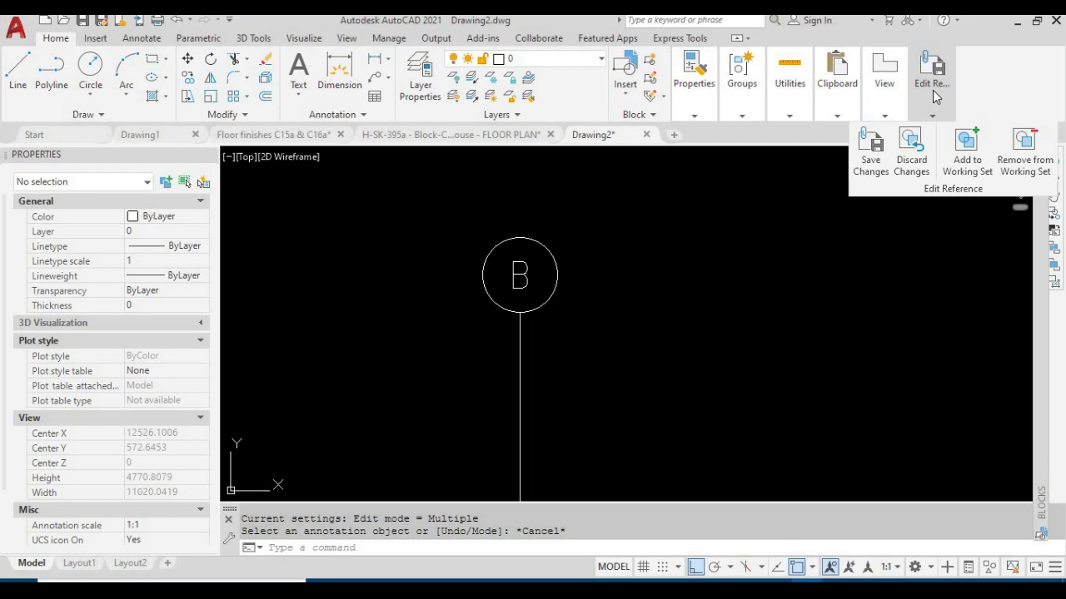
click(871, 158)
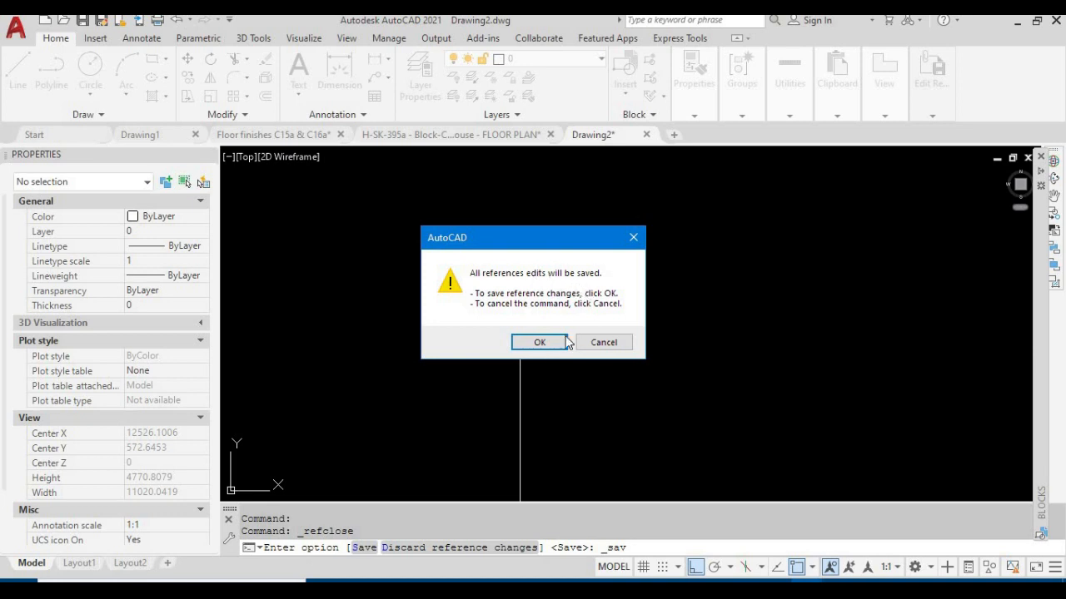
click(540, 343)
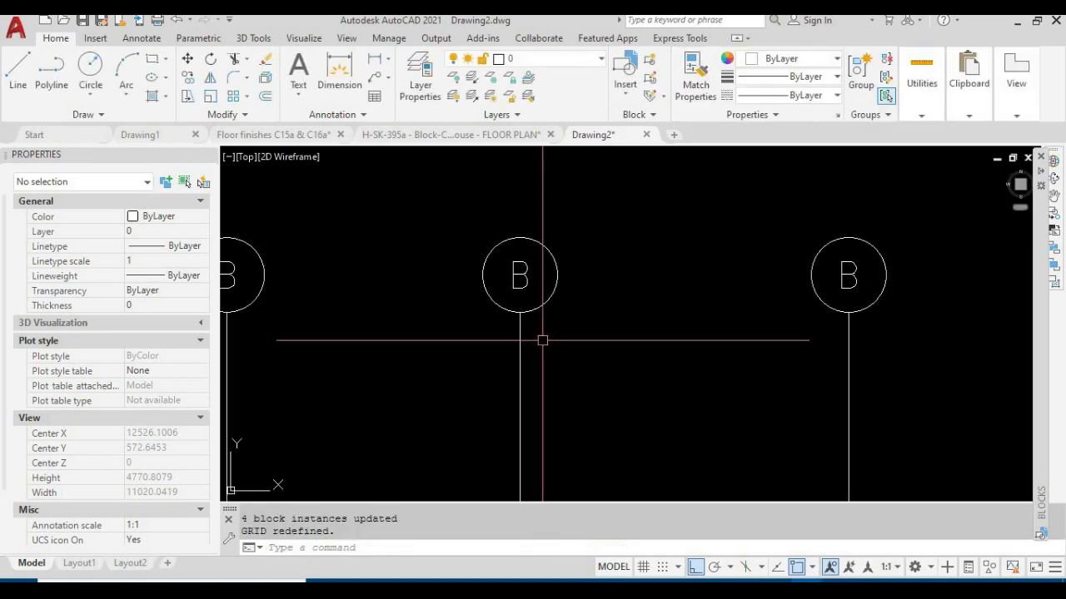
Examine the four grid bubbles and check the block name of the first one in its properties
scroll(542, 340, down, 5)
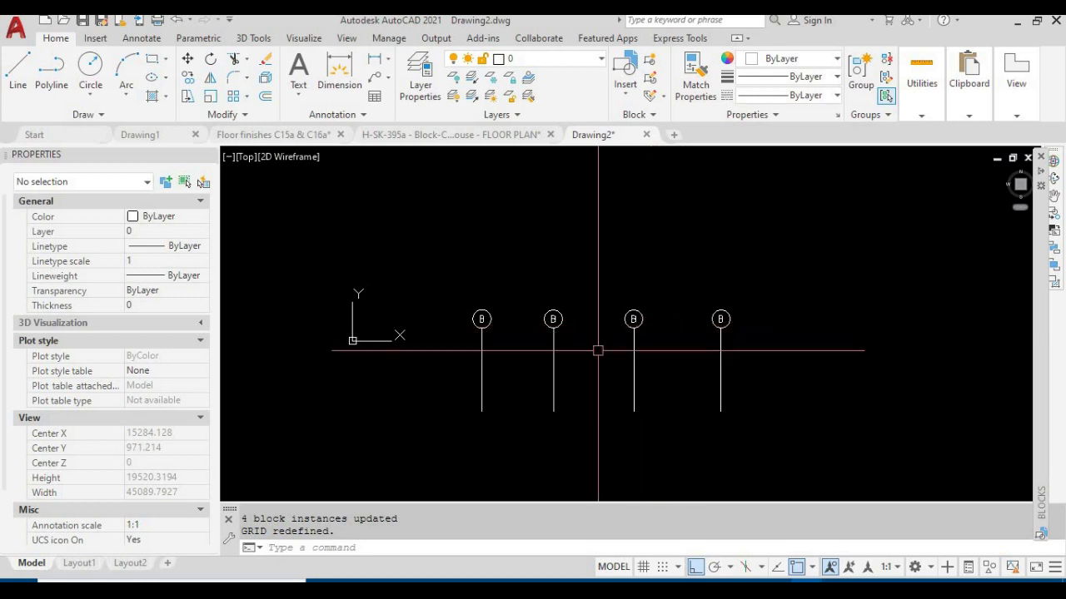
middle_drag(568, 348, 529, 313)
scroll(529, 296, up, 2)
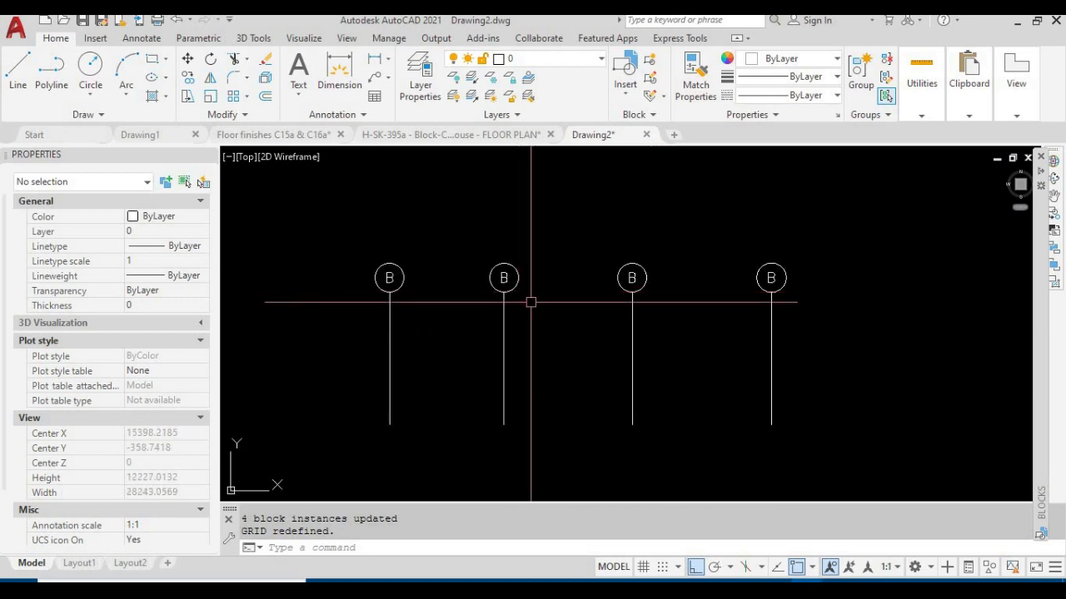
click(865, 342)
click(393, 328)
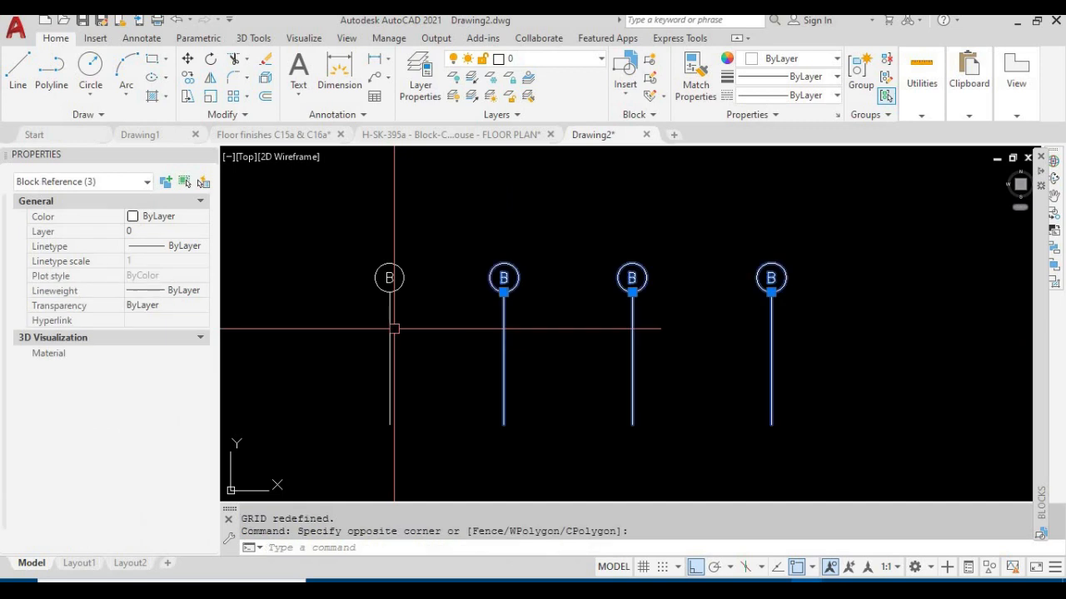
click(868, 353)
click(537, 321)
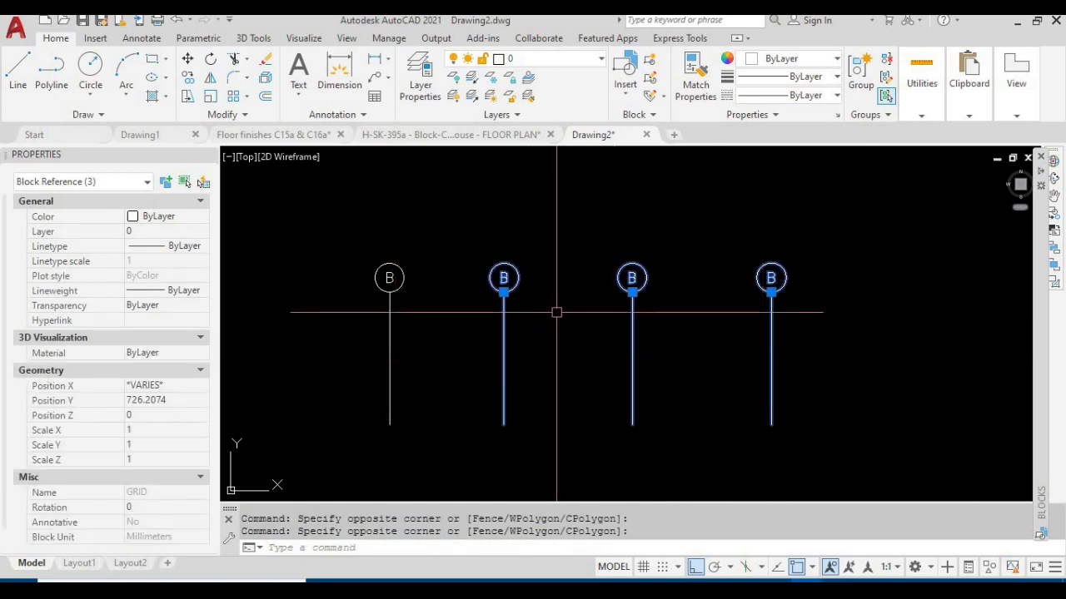
key(Escape)
click(436, 322)
click(224, 447)
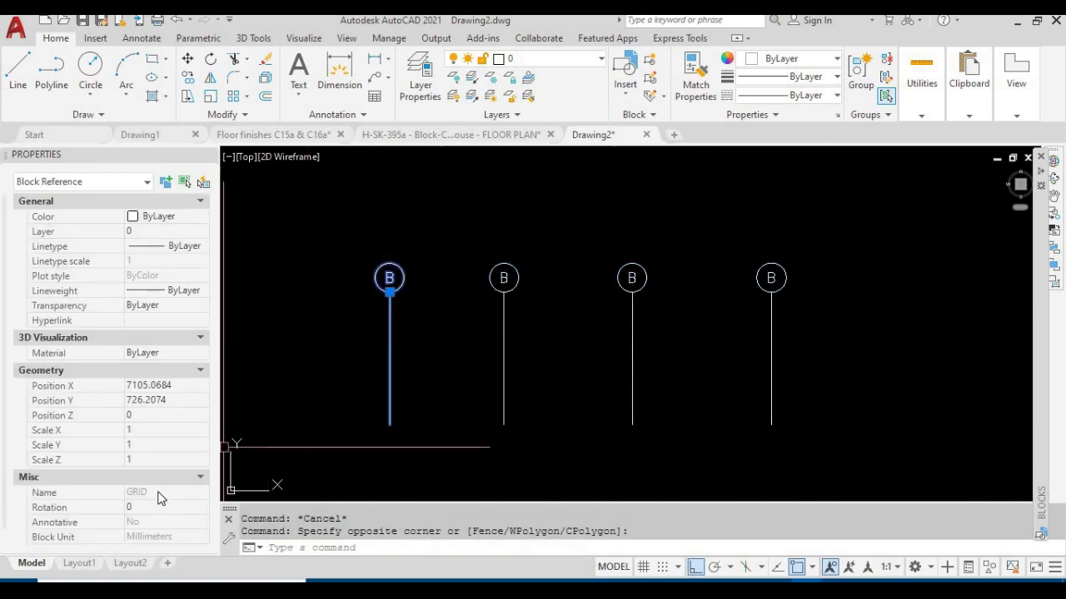
key(Escape)
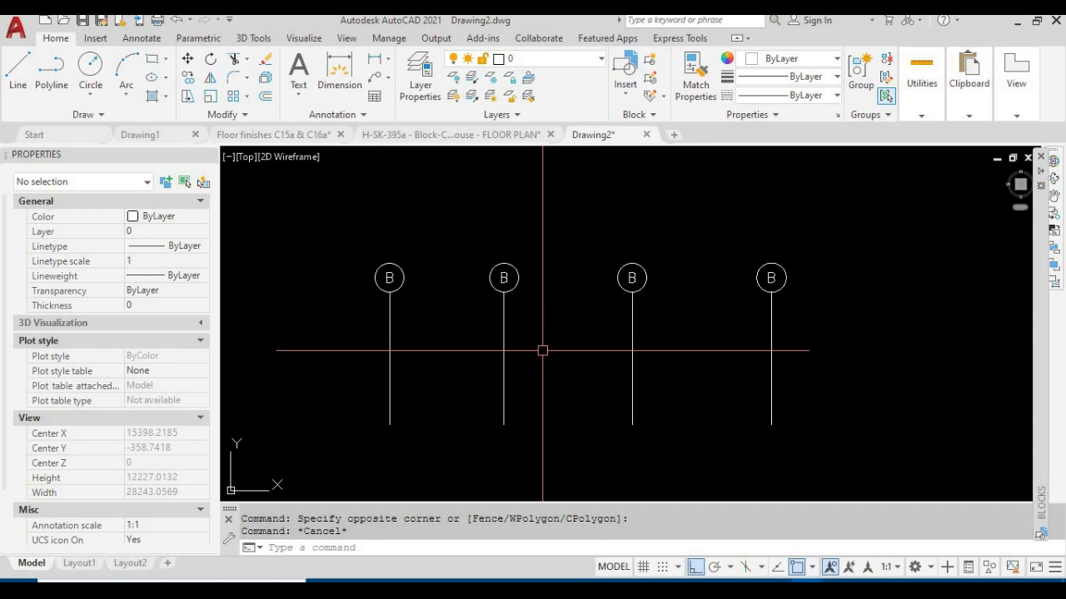
Copy the row of four grid bubbles straight down to form a second row below it
scroll(692, 281, down, 2)
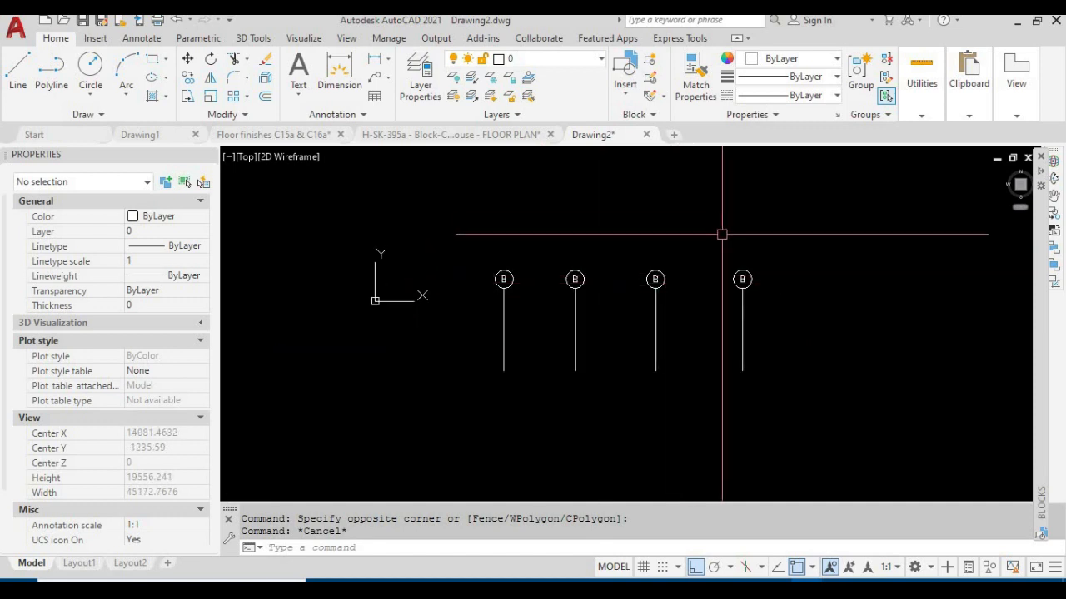
key(Escape)
text(AS)
key(space)
click(807, 326)
click(492, 237)
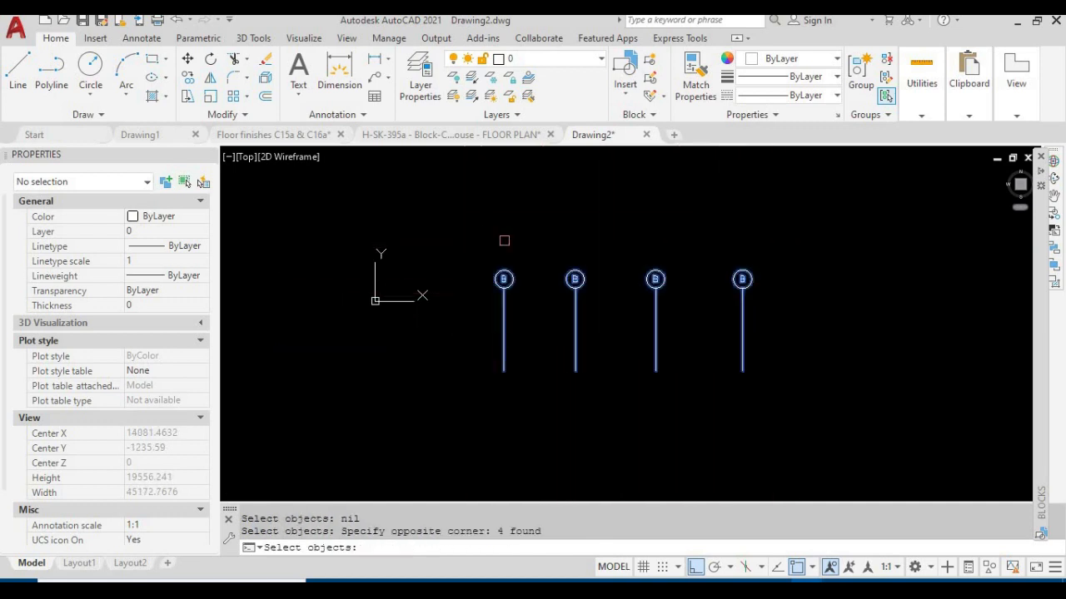
key(space)
click(608, 236)
click(622, 383)
scroll(654, 349, down, 2)
Check the block properties of all eight grid bubbles together, then inspect individual bubbles in the upper row
click(816, 388)
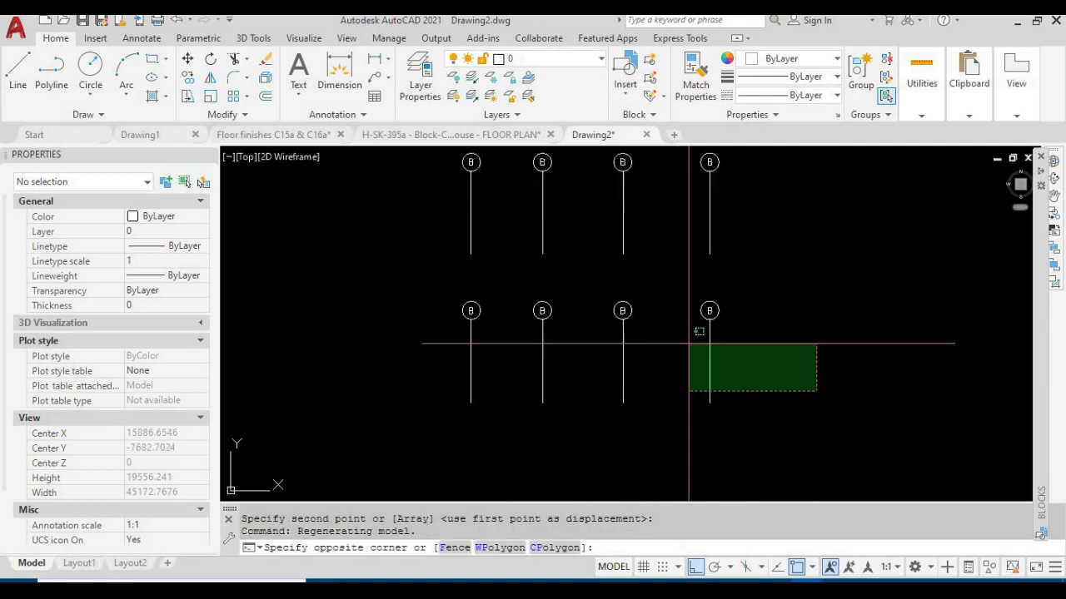
click(409, 195)
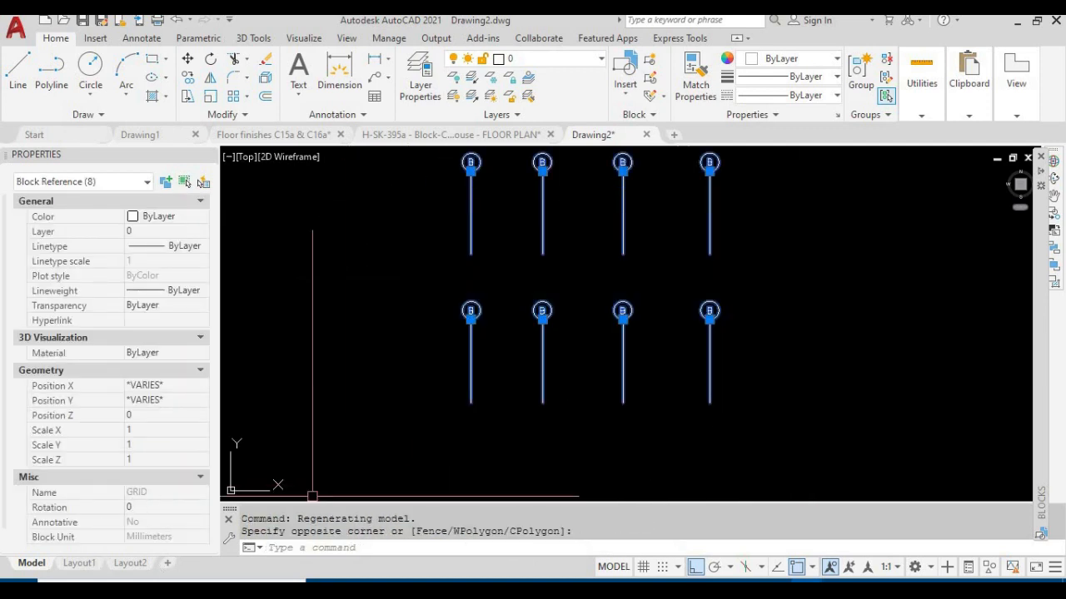
key(Escape)
middle_drag(779, 295, 746, 340)
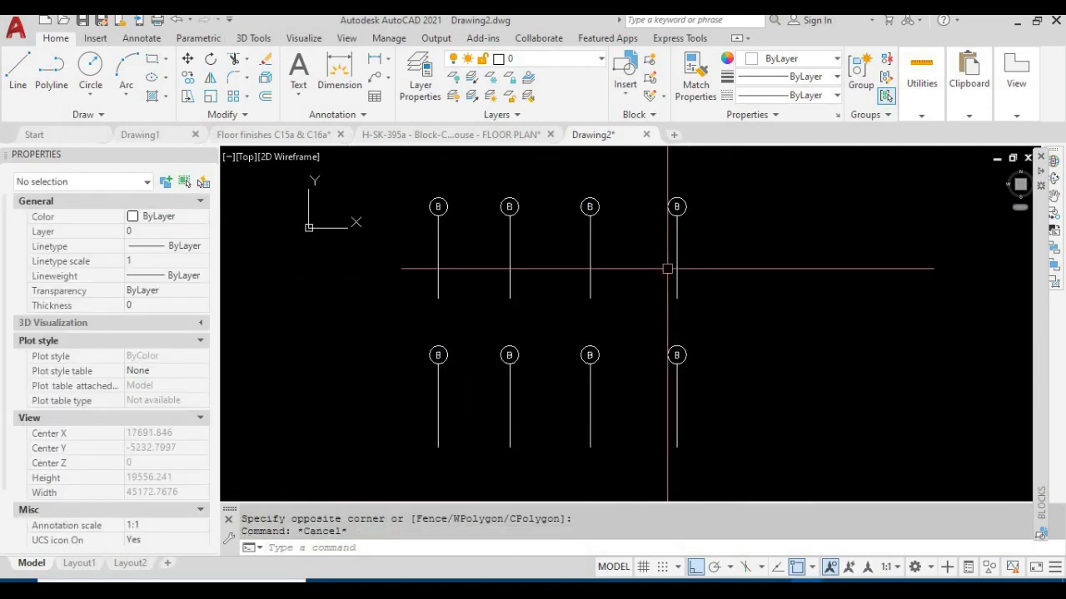
click(676, 207)
key(Escape)
click(585, 240)
key(Escape)
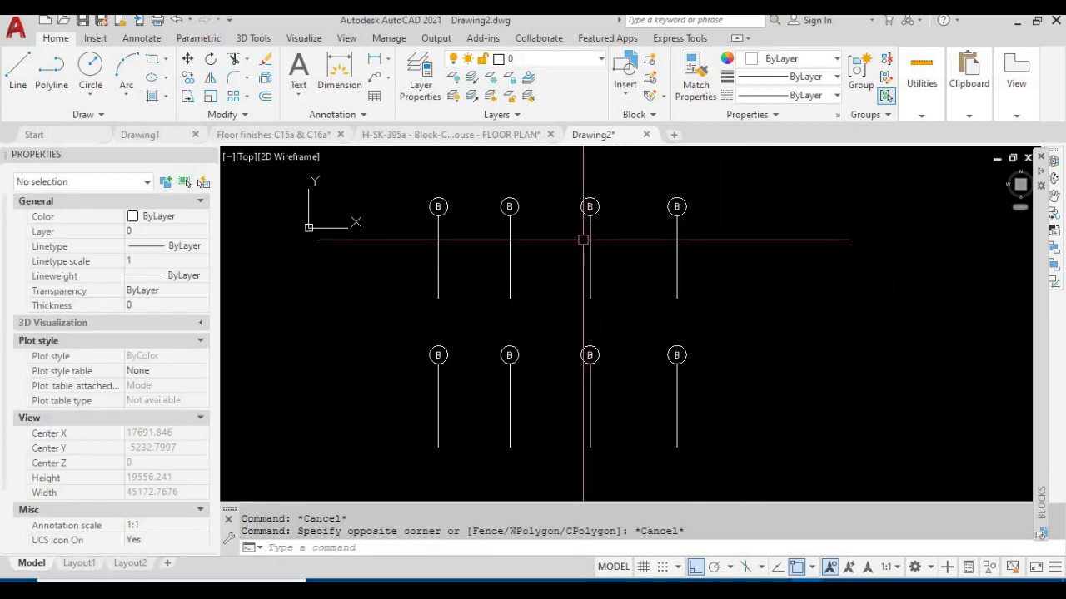
click(590, 207)
key(Escape)
click(510, 206)
key(Escape)
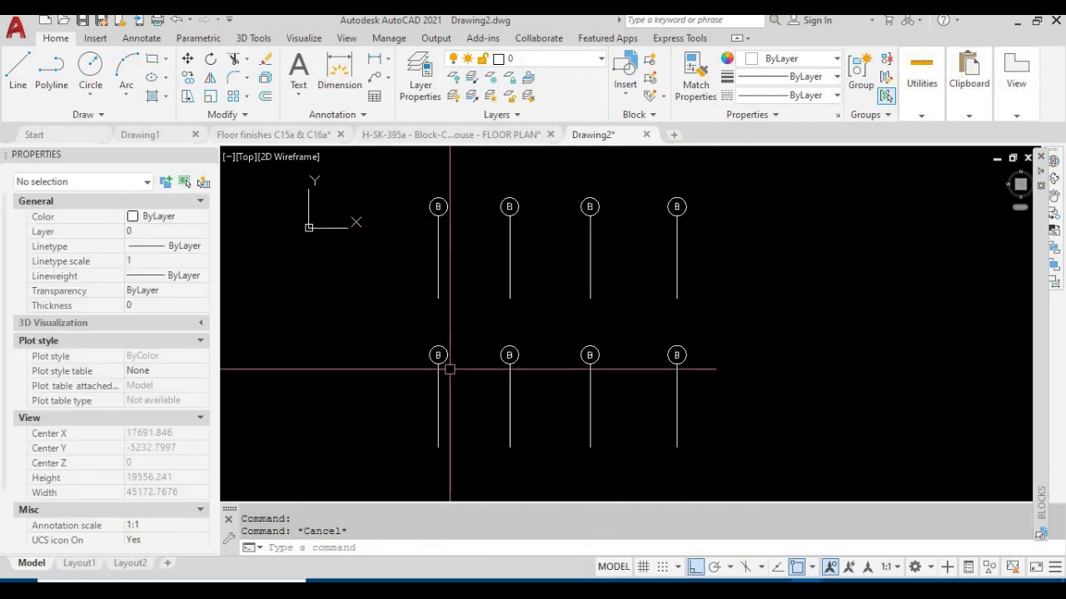
key(Escape)
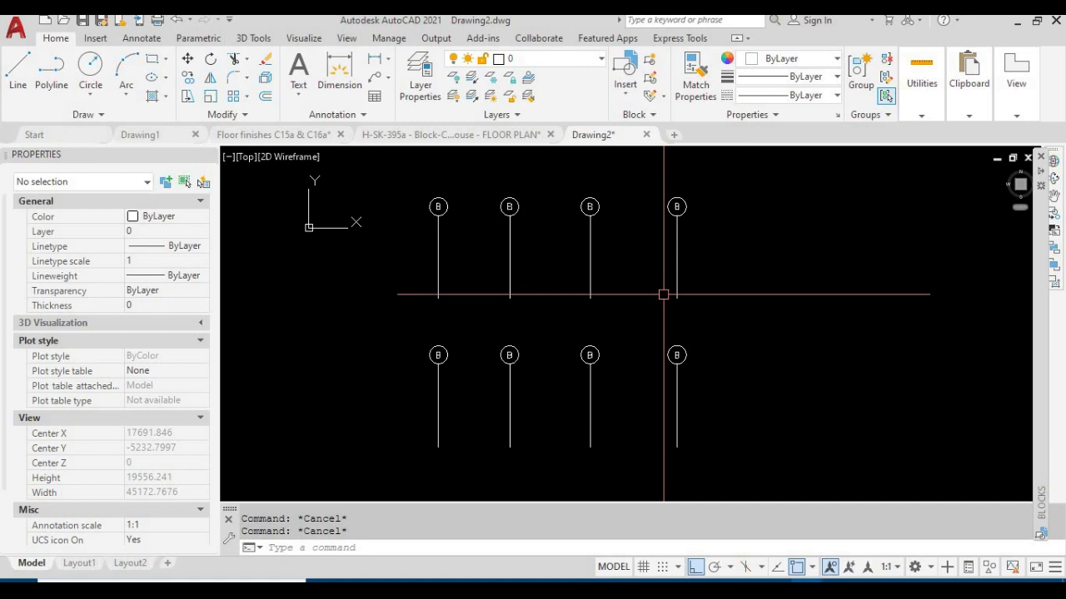
Open the third grid bubble of the upper row for in-place editing of its GRID block
click(590, 206)
right_click(589, 208)
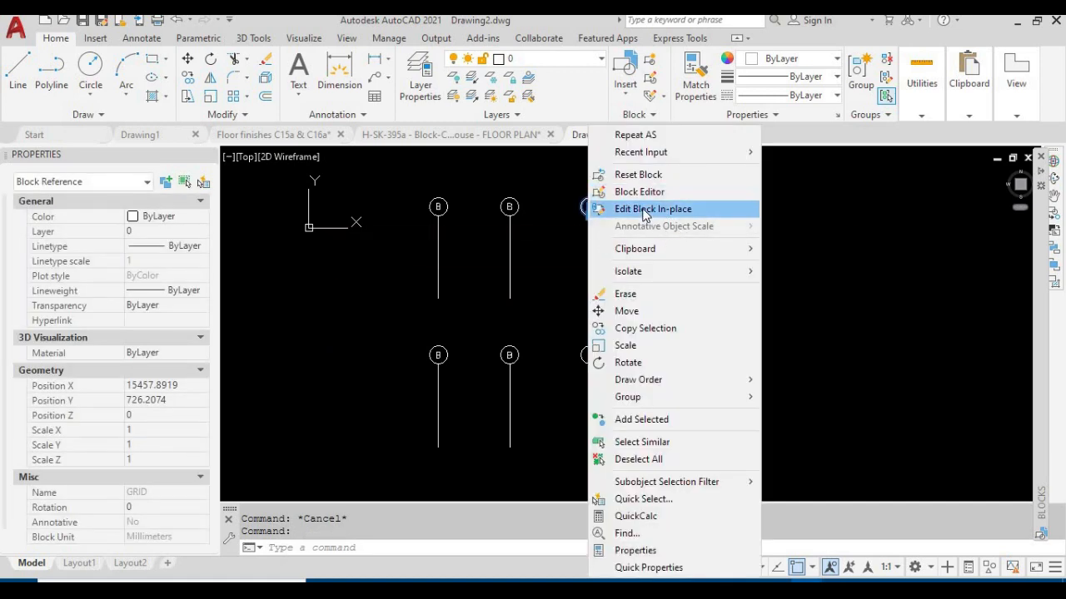
click(642, 209)
click(520, 417)
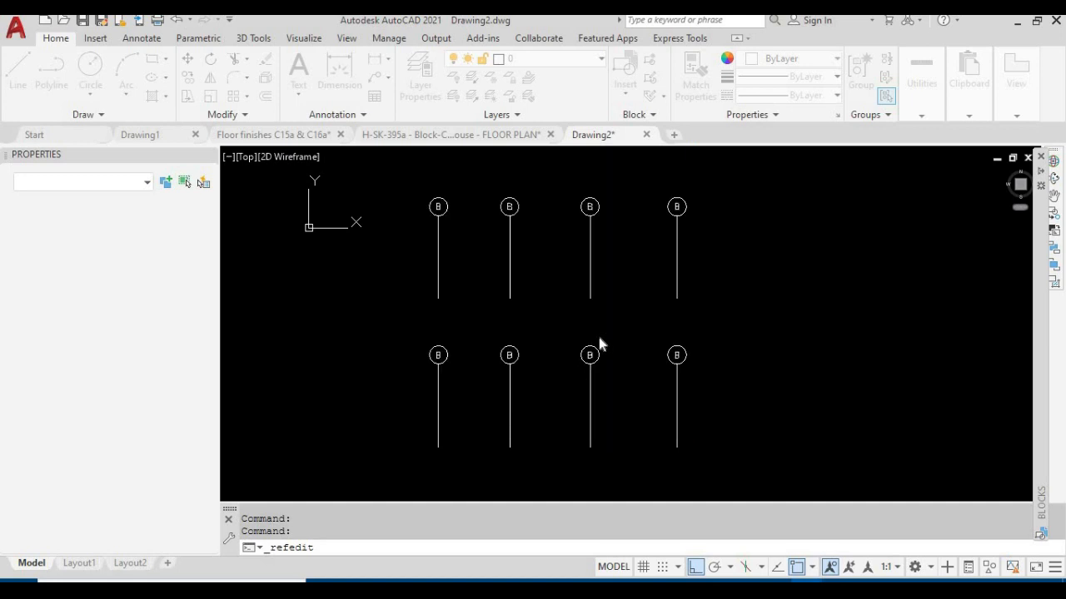
middle_drag(670, 168, 600, 267)
click(599, 265)
middle_drag(540, 317, 539, 289)
key(Escape)
key(Escape)
key(Escape)
Rotate the vertical grid line about the bubble's centre so it runs horizontally to the right of the bubble
text(ro)
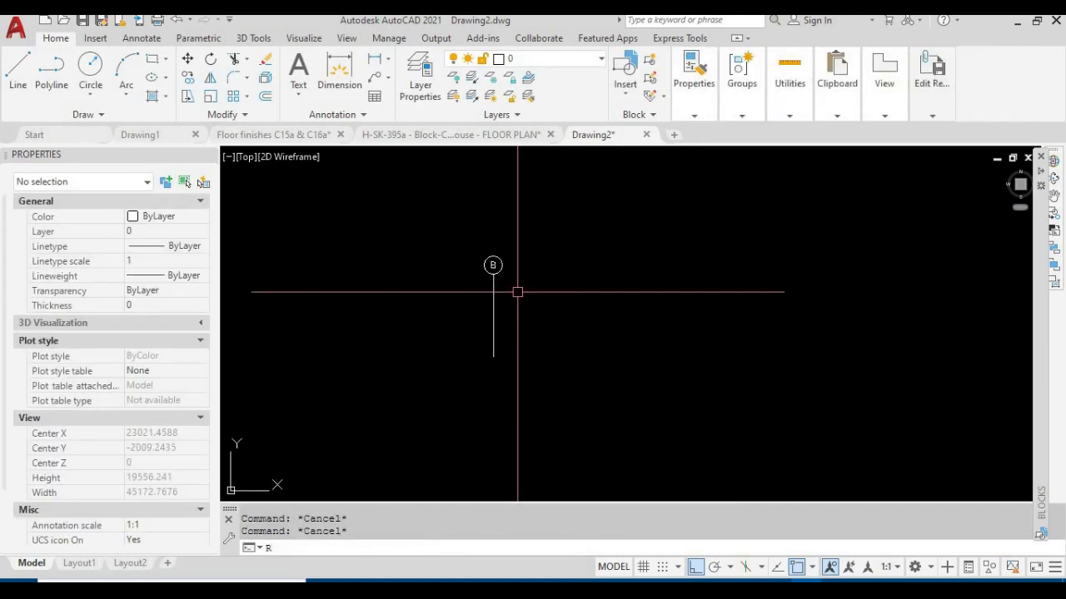
key(Return)
click(493, 298)
scroll(511, 268, up, 4)
key(Return)
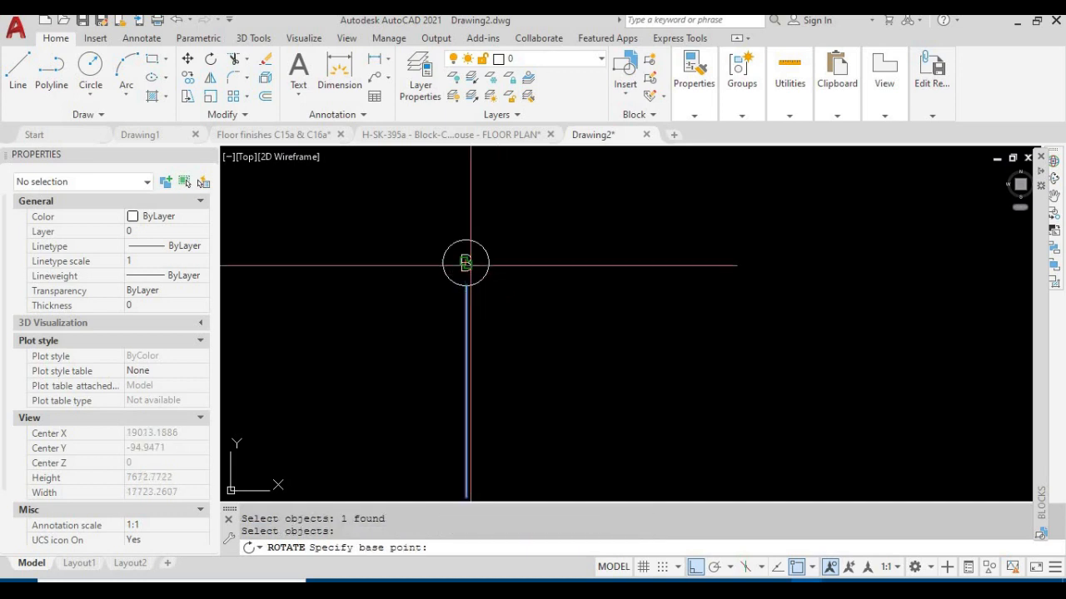
click(465, 263)
key(Return)
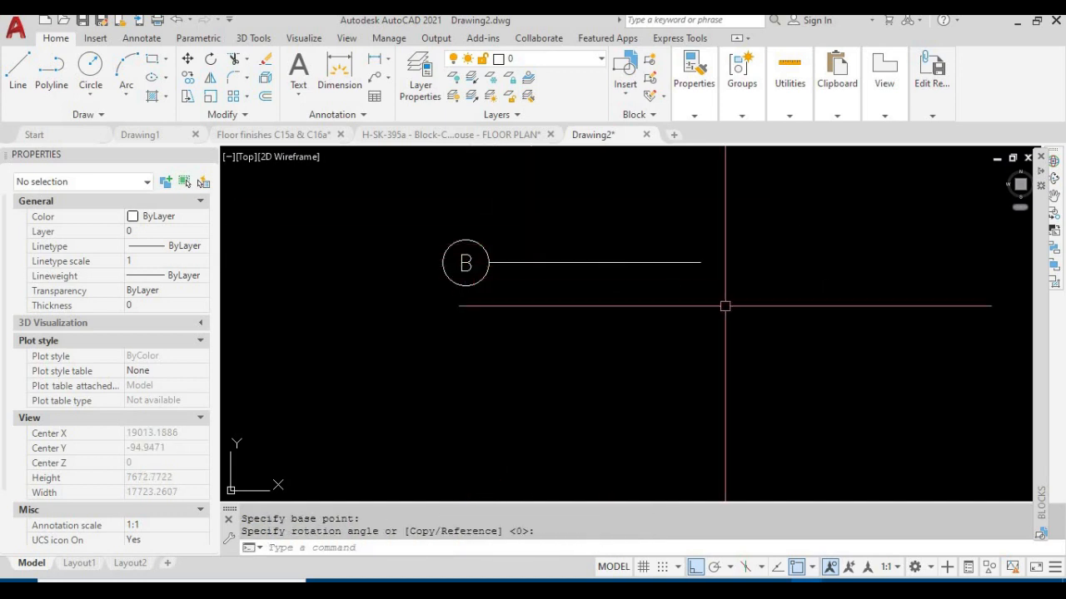
Save the rotated grid line to the GRID block definition and close the reference edit
click(932, 88)
click(870, 146)
click(540, 342)
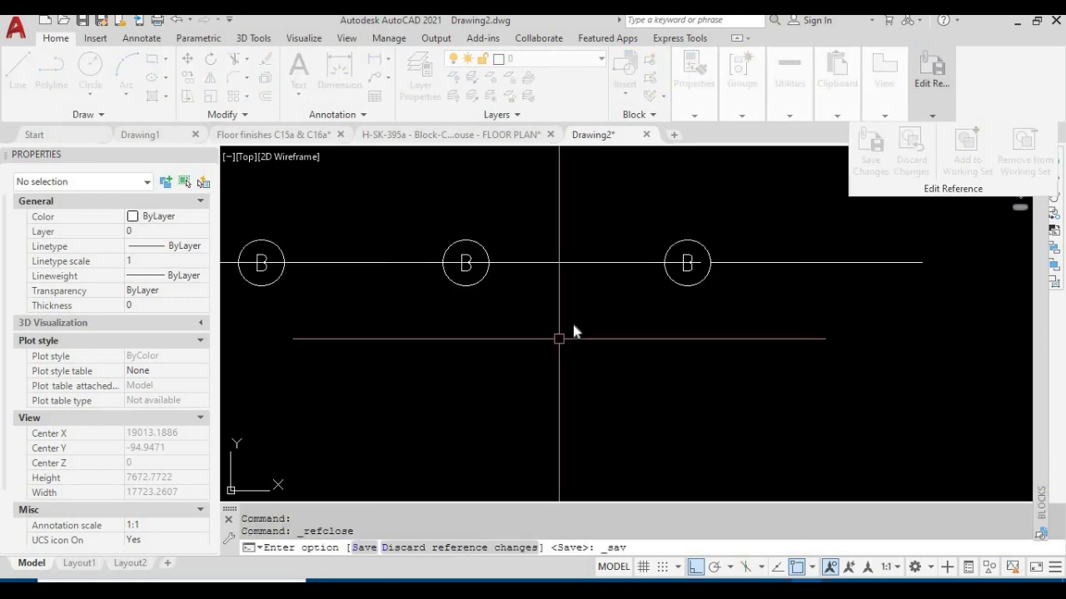
Move the fourth grid bubble of the upper row upward, clear of the overlapping lines
click(625, 280)
key(Escape)
key(Escape)
text(m)
key(Return)
click(637, 277)
key(space)
click(689, 233)
click(692, 200)
Move the third grid bubble of the upper row down and the first one up to separate their lines
key(Escape)
key(space)
click(564, 283)
key(space)
click(662, 290)
click(666, 319)
key(Escape)
key(space)
click(466, 285)
key(space)
click(443, 255)
key(space)
click(496, 255)
click(497, 220)
Move the first and third grid bubbles of the lower row upward to stagger them from their neighbours
key(Escape)
key(space)
click(450, 371)
key(space)
click(725, 333)
click(746, 300)
key(Escape)
key(space)
click(546, 371)
key(space)
click(687, 331)
click(706, 293)
Undo the staggering moves of the lower and upper grid bubbles and the saved in-place edit of the GRID block
key(Escape)
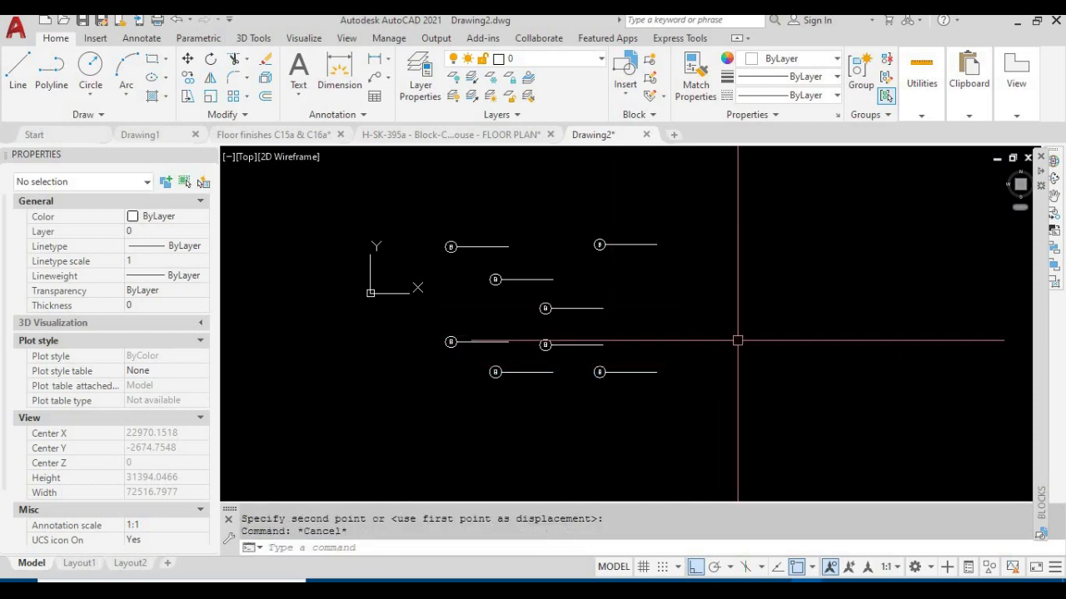
key(Escape)
text(u)
key(Return)
key(Return)
key(Return)
key(Return)
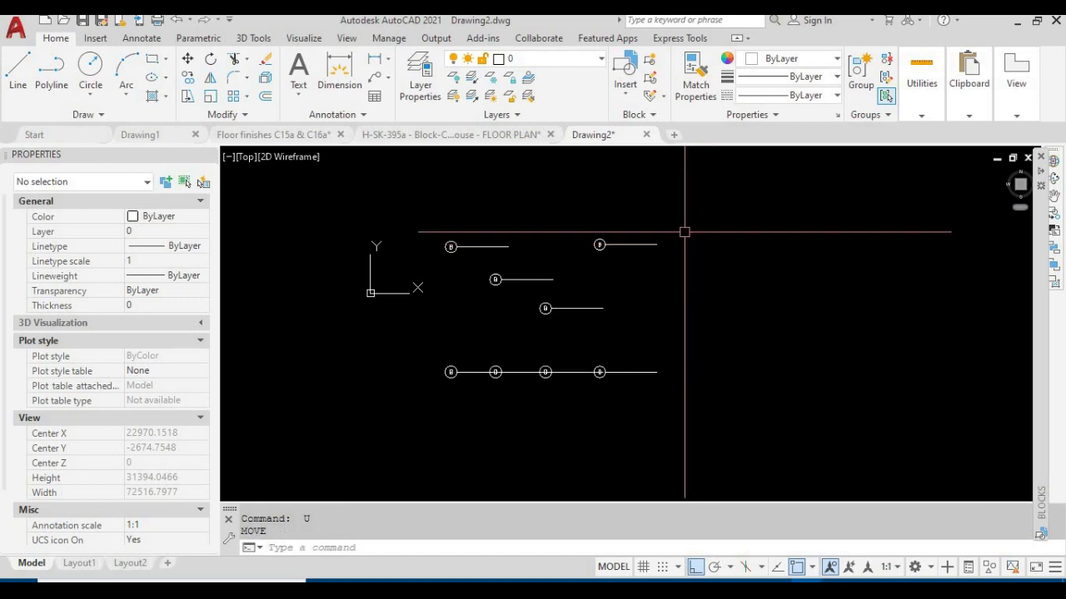
key(Return)
key(Return)
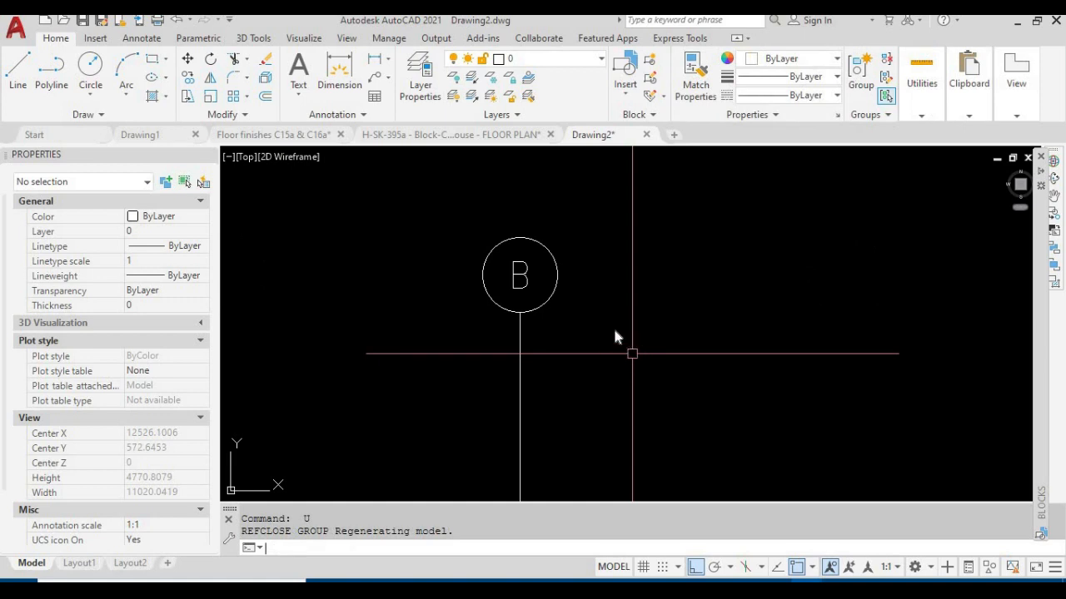
scroll(614, 332, down, 5)
click(603, 261)
key(Escape)
middle_drag(626, 347, 553, 325)
key(Escape)
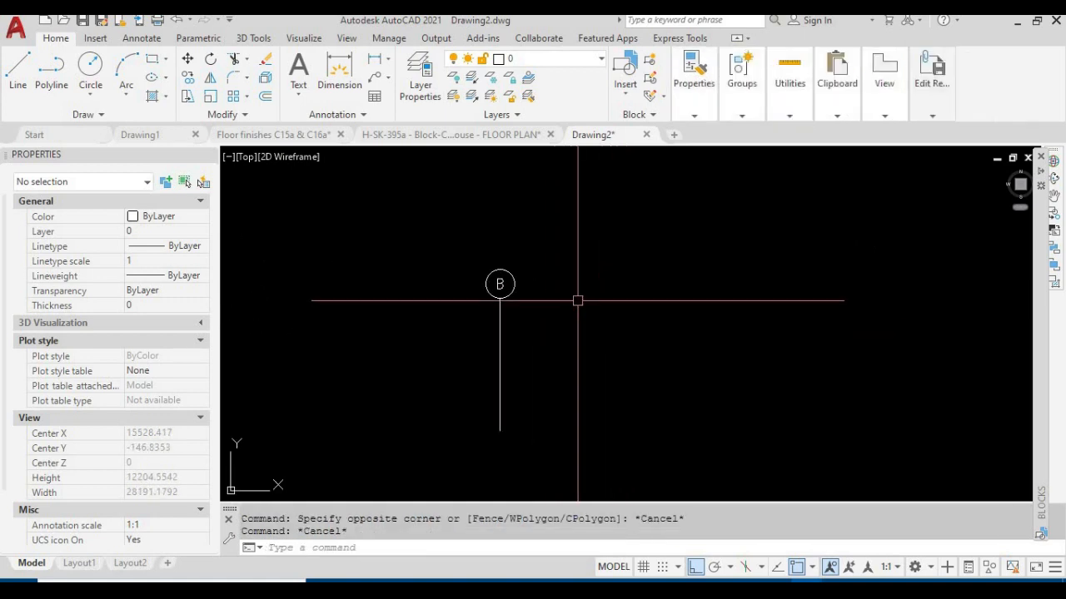
Try to copy the grid bubble together with its vertical line
key(Escape)
text(co)
key(space)
click(563, 314)
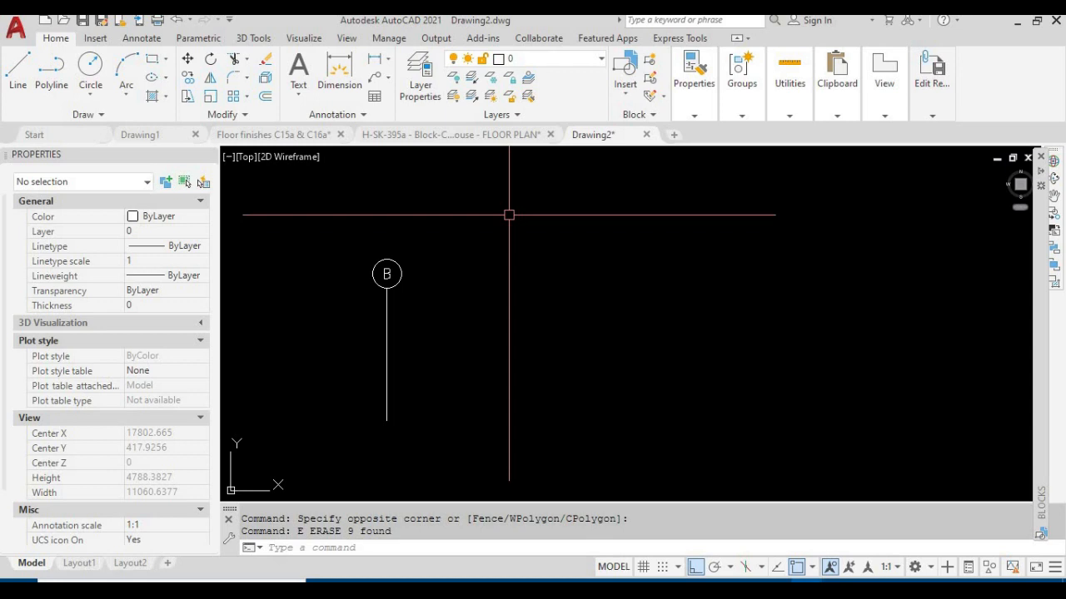
Examine the letter B inside the grid bubble's circle, selecting it and clearing the selection again
middle_drag(446, 298, 557, 309)
scroll(506, 295, up, 4)
click(469, 271)
key(Escape)
key(Escape)
click(500, 257)
click(483, 263)
key(Escape)
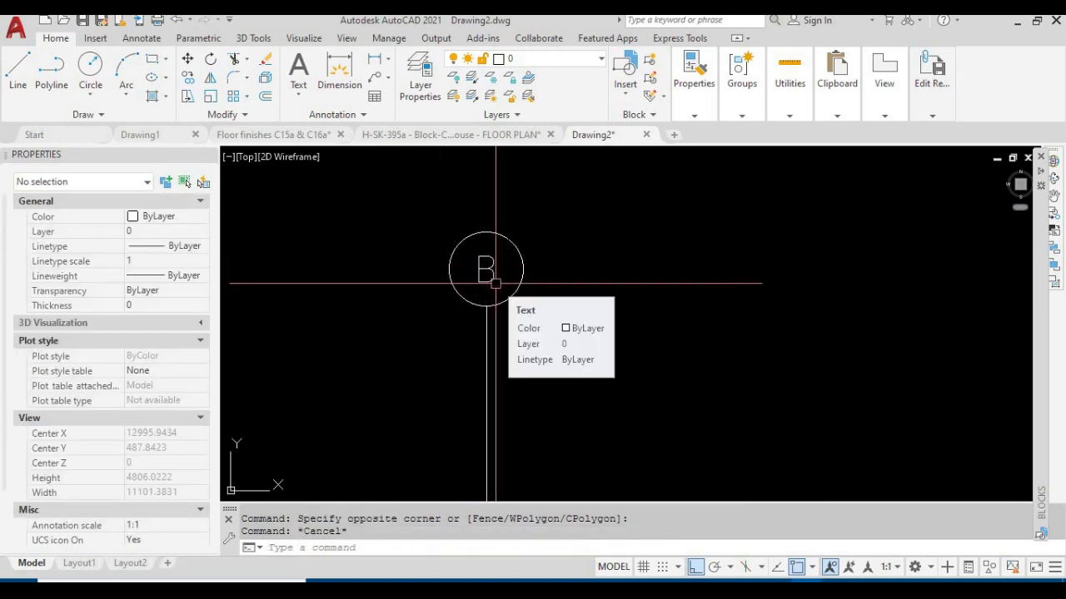
scroll(500, 264, up, 2)
scroll(499, 258, down, 4)
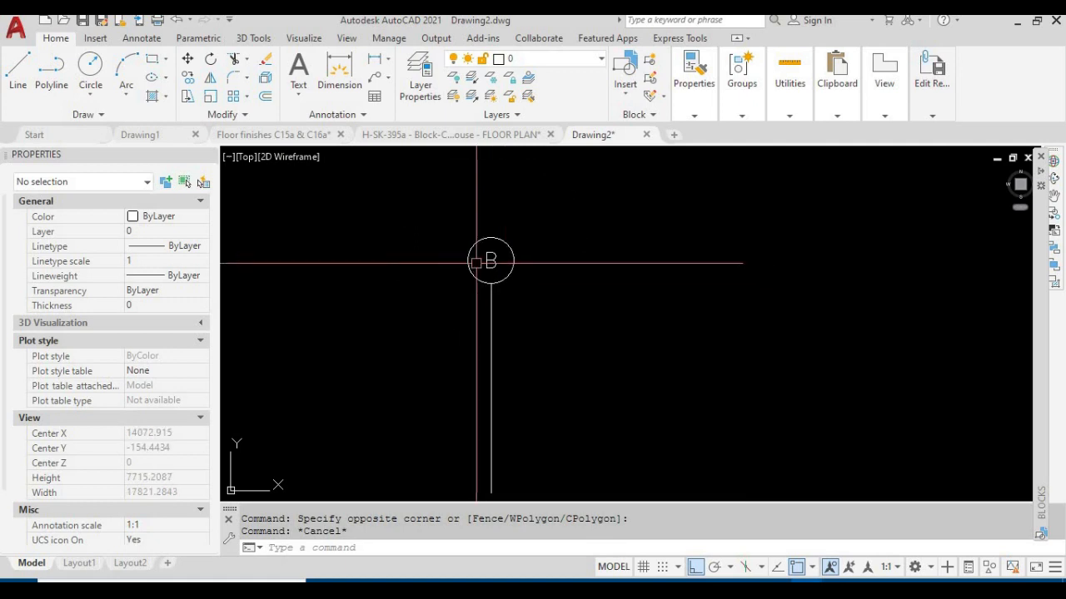
scroll(491, 262, up, 4)
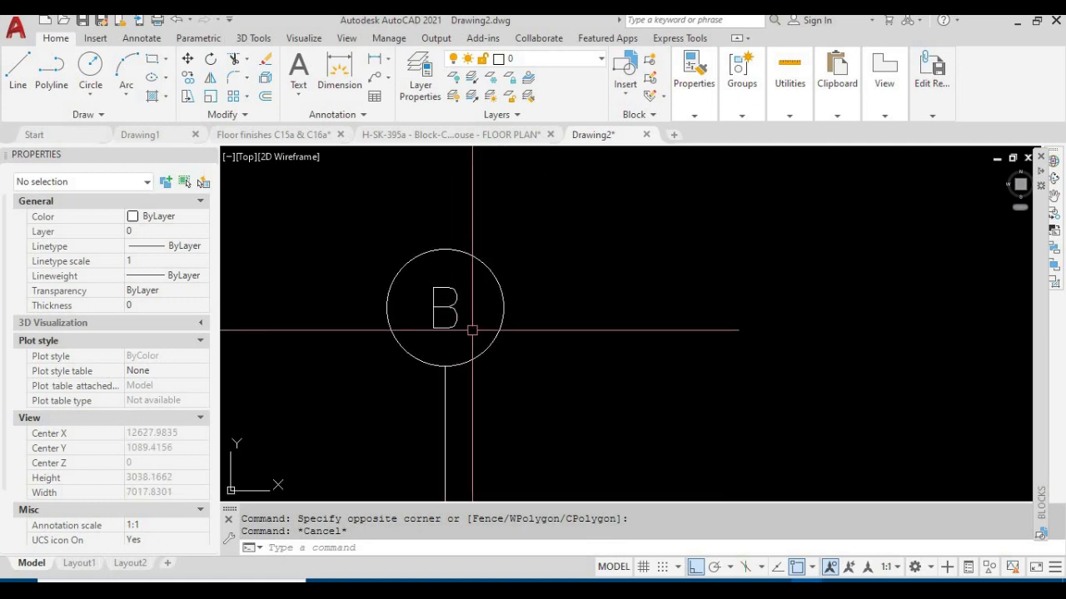
mouse_move(468, 330)
middle_down()
mouse_move(469, 261)
mouse_move(482, 311)
middle_up()
click(484, 342)
click(431, 291)
key(Escape)
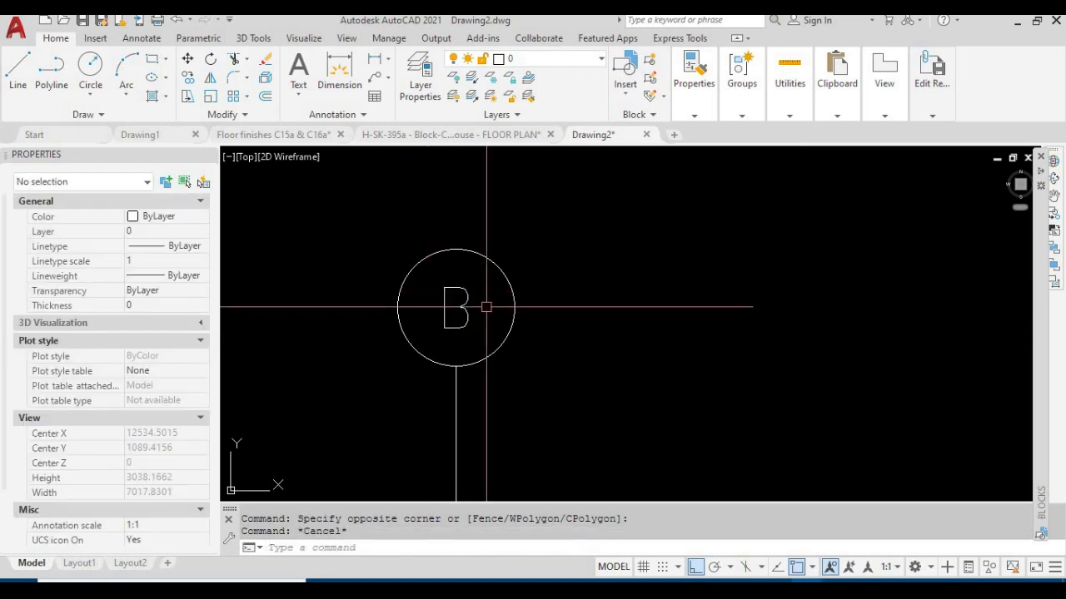
scroll(504, 315, down, 4)
middle_drag(547, 321, 515, 271)
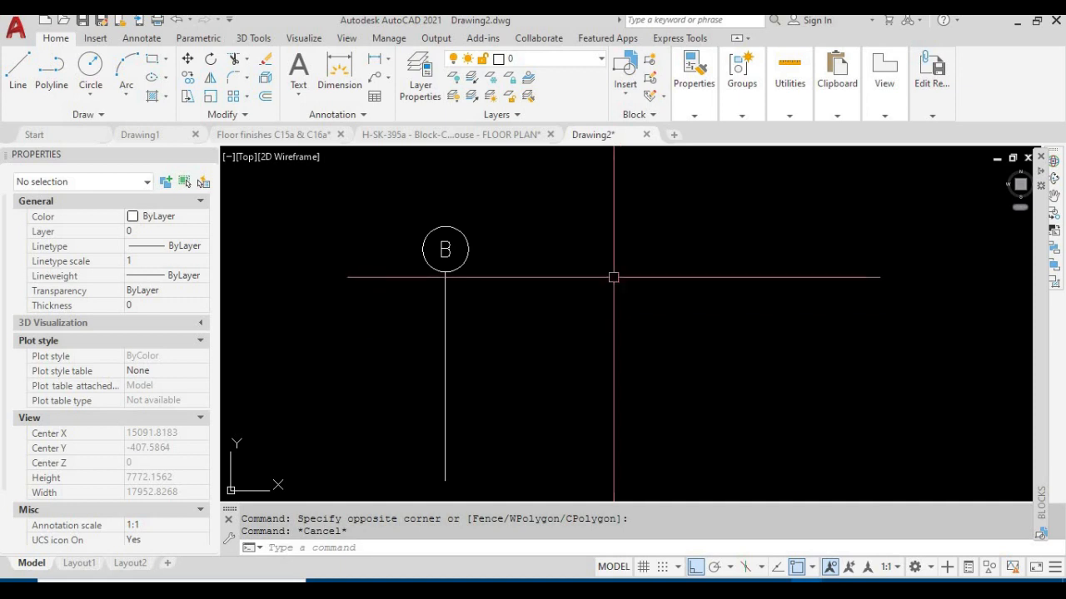
mouse_move(523, 324)
middle_down()
mouse_move(511, 296)
mouse_move(550, 337)
middle_up()
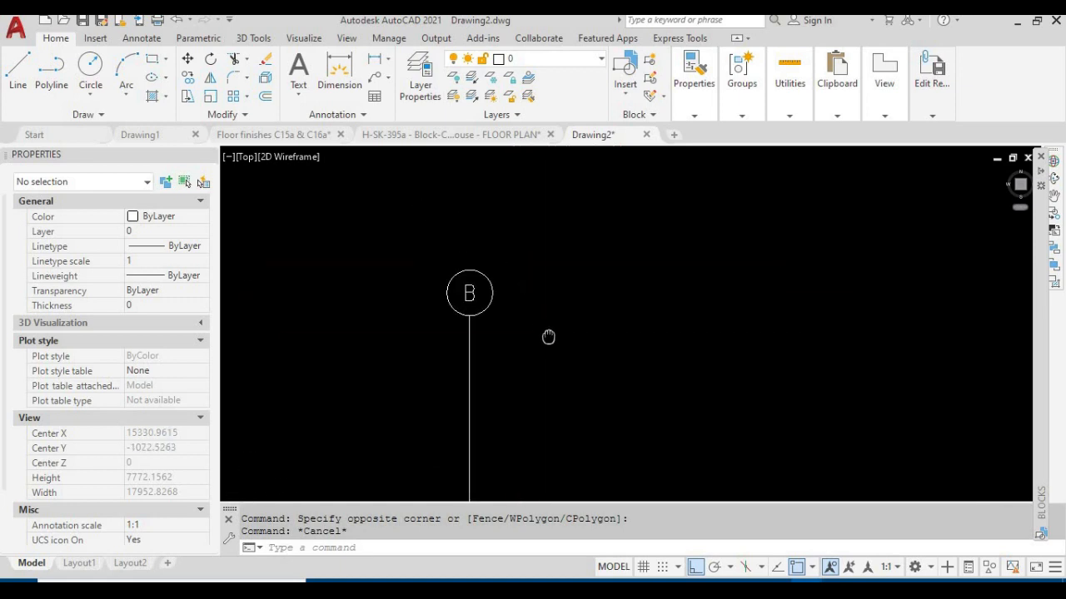
scroll(550, 337, down, 2)
scroll(545, 338, up, 4)
mouse_move(541, 338)
middle_down()
mouse_move(554, 272)
mouse_move(577, 295)
mouse_move(638, 261)
middle_up()
scroll(639, 308, up, 2)
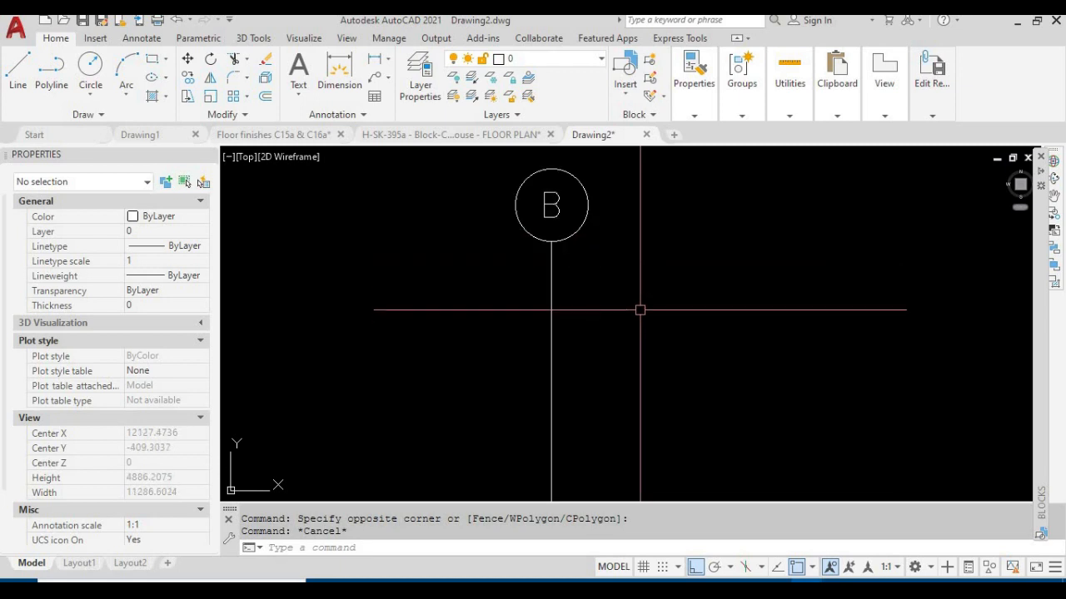
scroll(639, 309, down, 2)
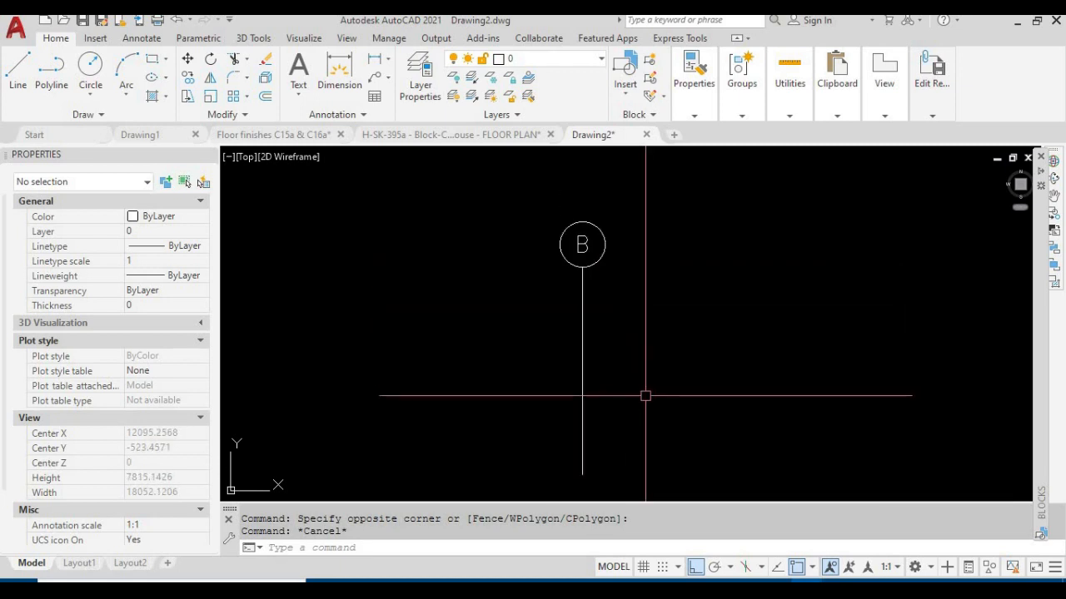
middle_drag(645, 395, 619, 379)
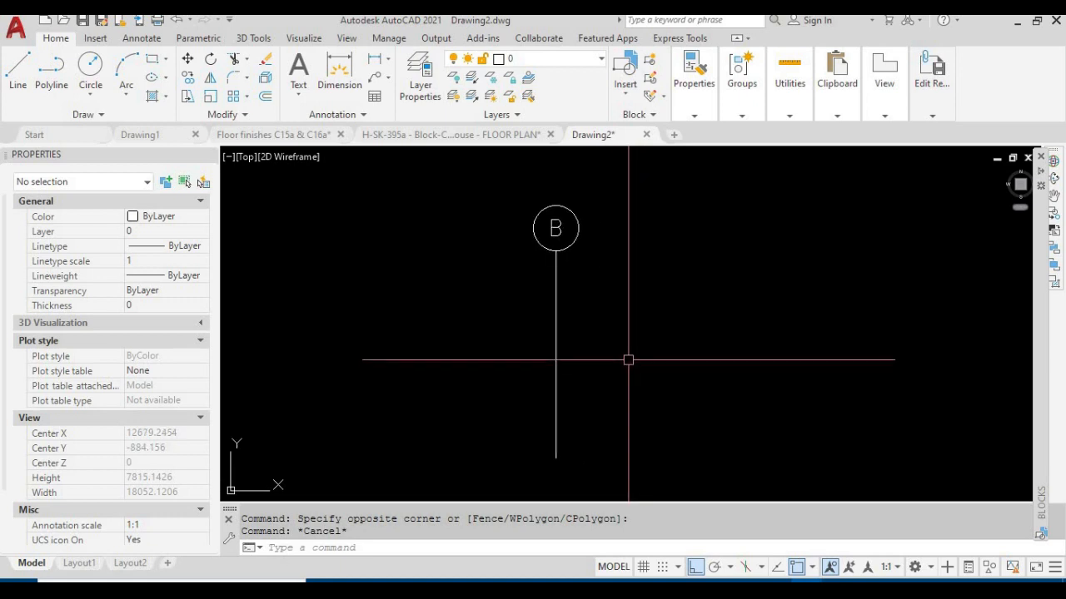